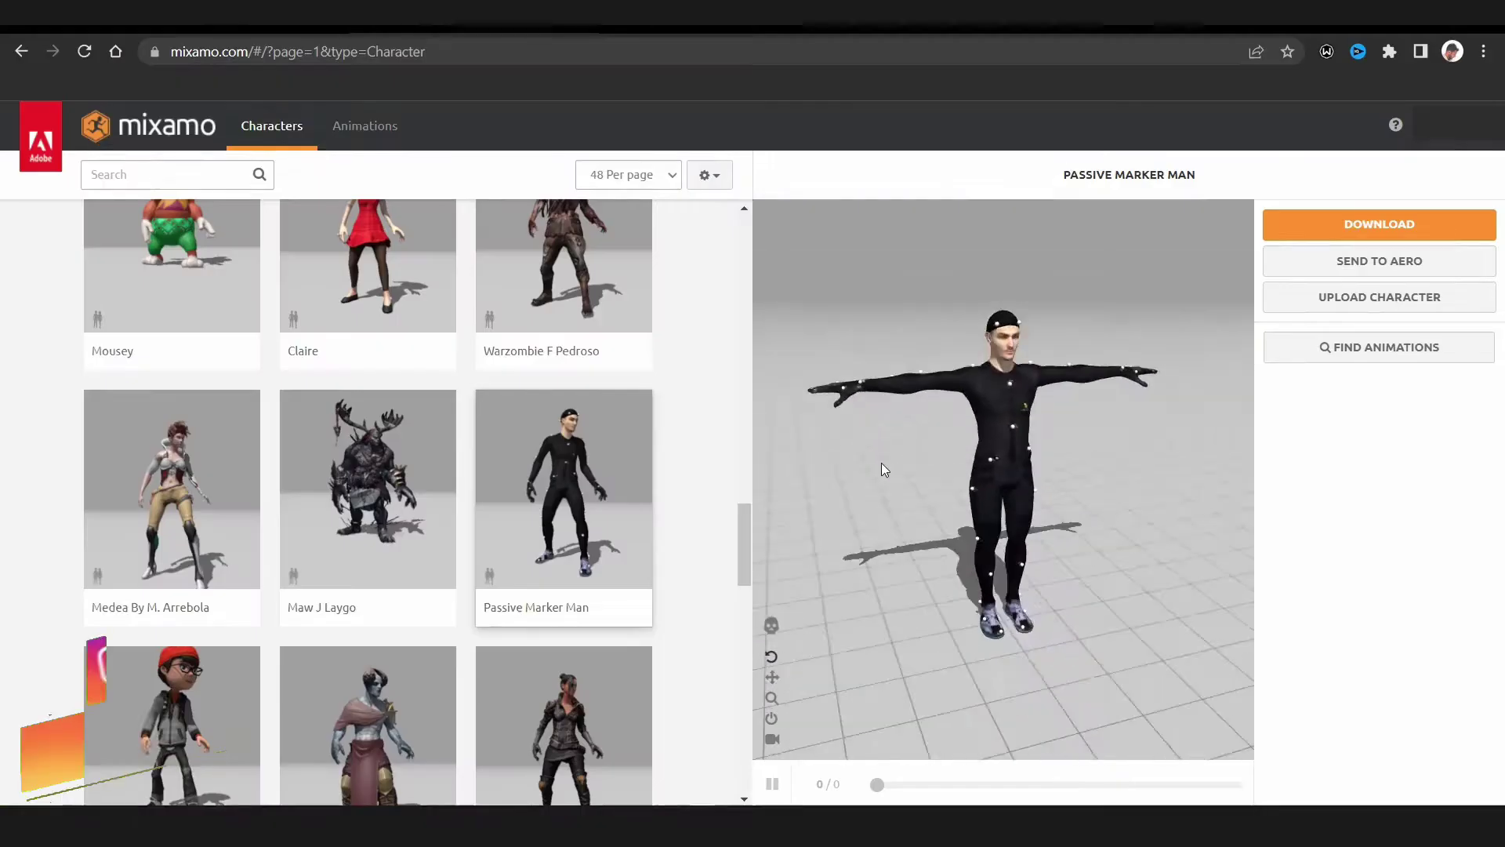
Open the download settings for the Passive Marker Man character and choose the T-Pose in FBX Binary format
mouse_move(881, 469)
left_mouse_down()
mouse_move(789, 448)
mouse_move(820, 478)
mouse_move(874, 489)
mouse_move(847, 464)
mouse_move(1007, 467)
mouse_move(1003, 502)
mouse_move(989, 502)
left_mouse_up()
left_click(1379, 224)
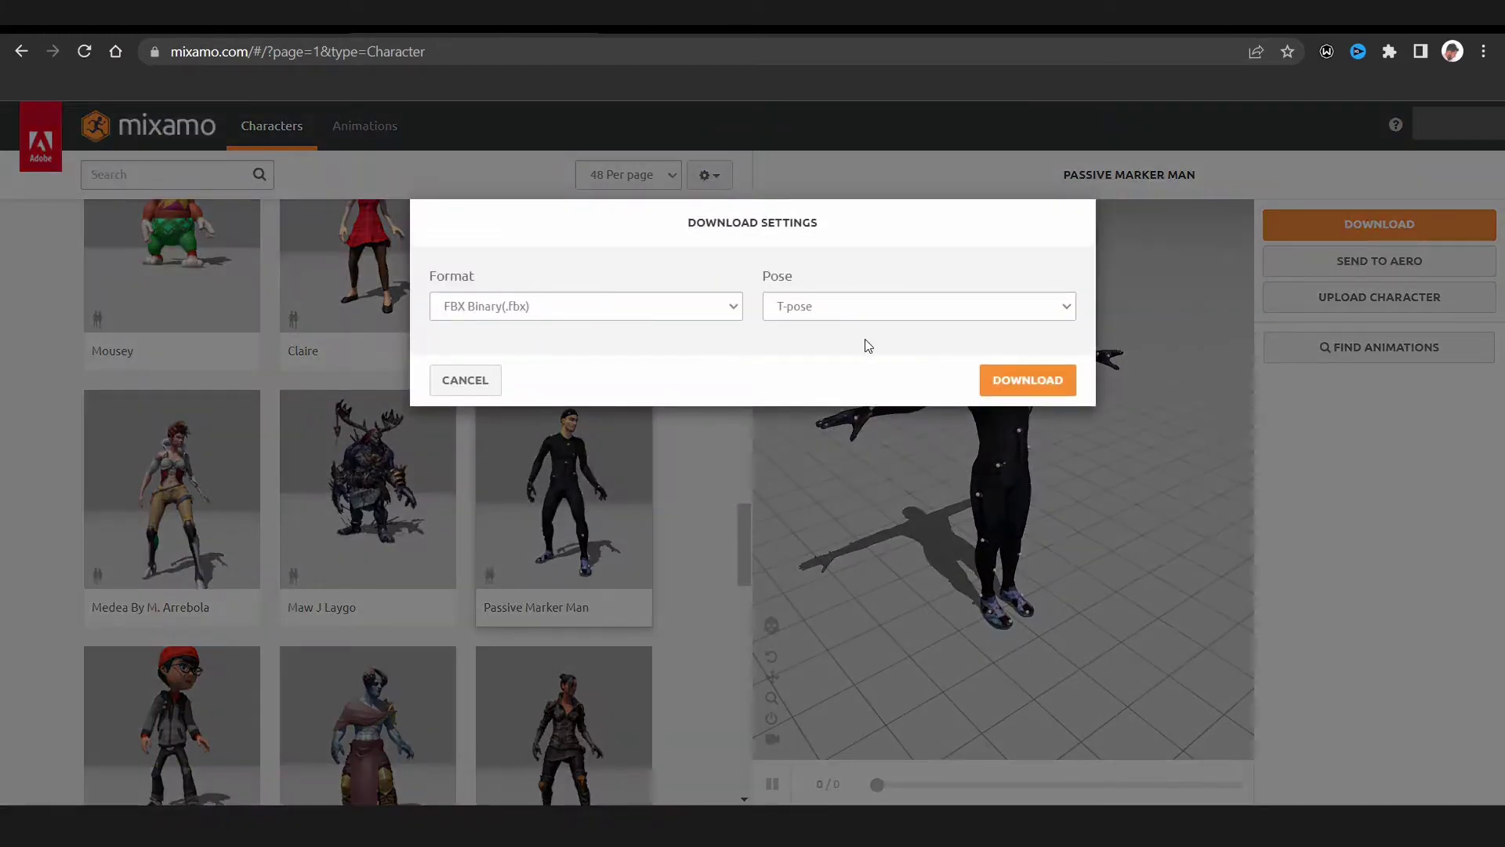
left_click(816, 315)
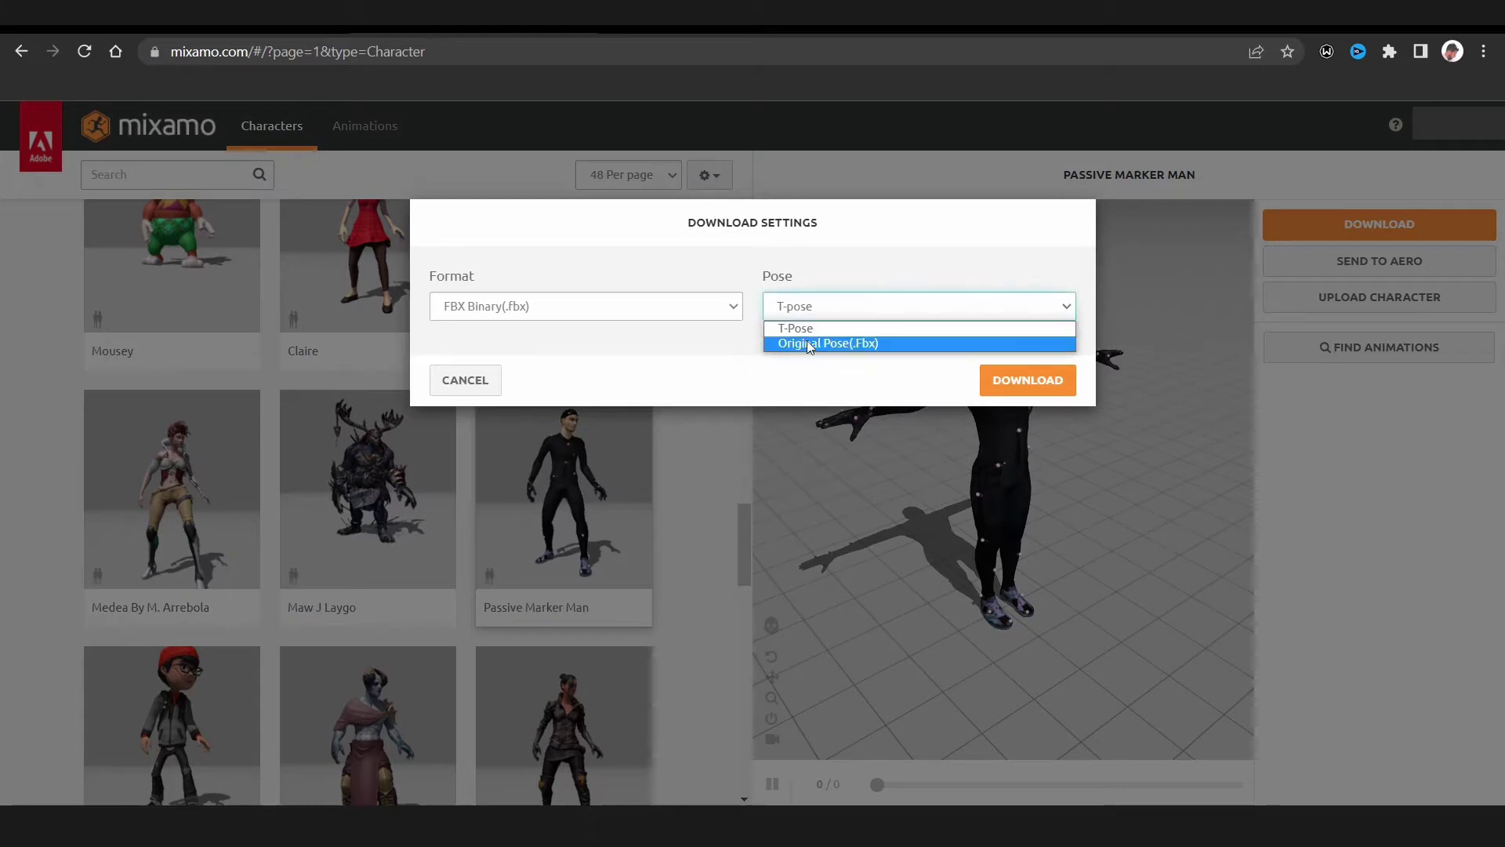
left_click(806, 327)
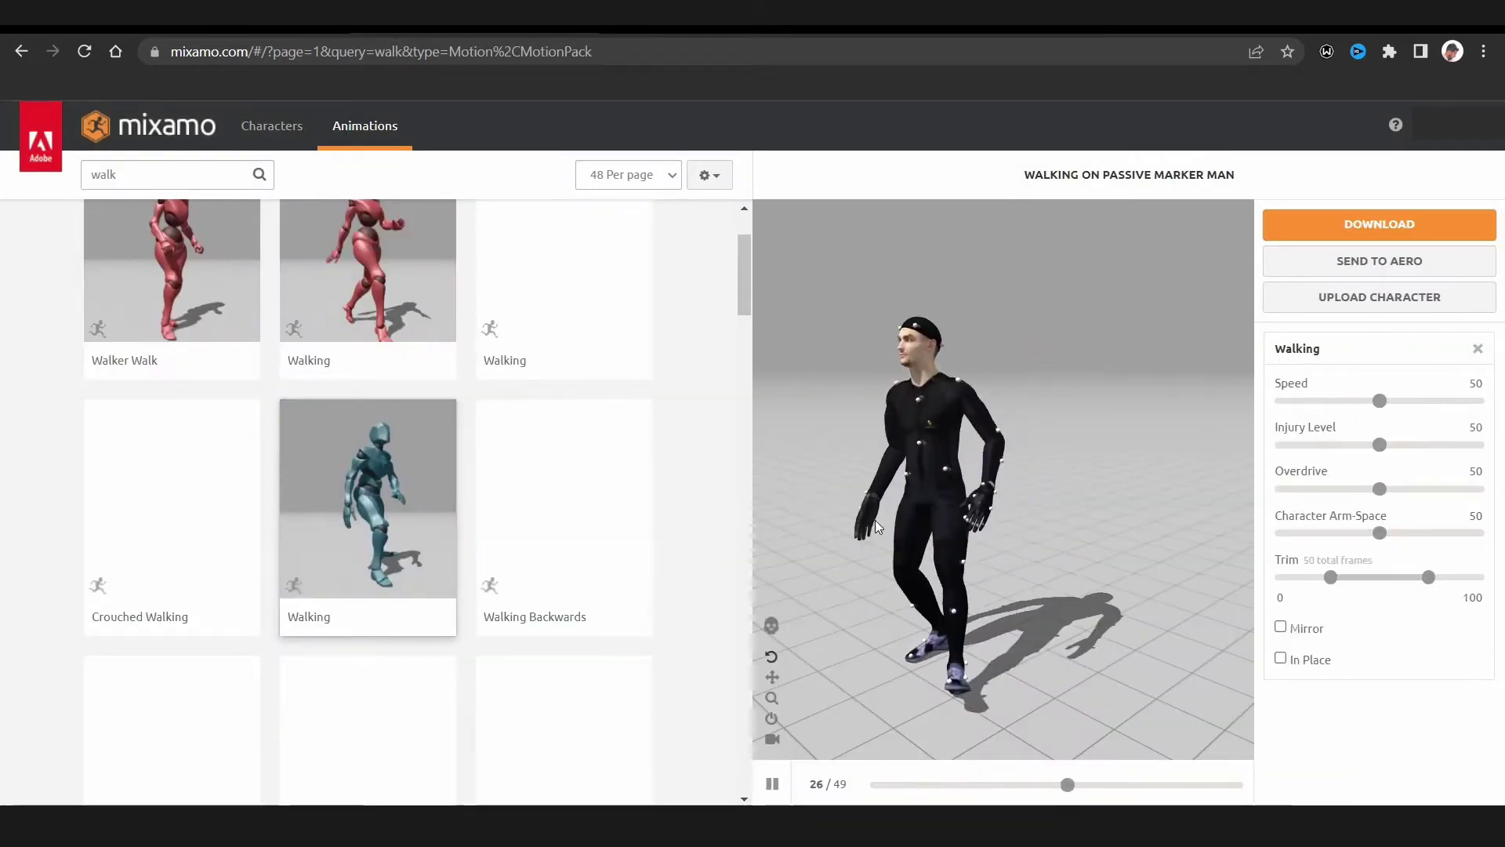
Enable In Place for the Walking animation and set the animation download's skin option to Without Skin
left_click(1280, 658)
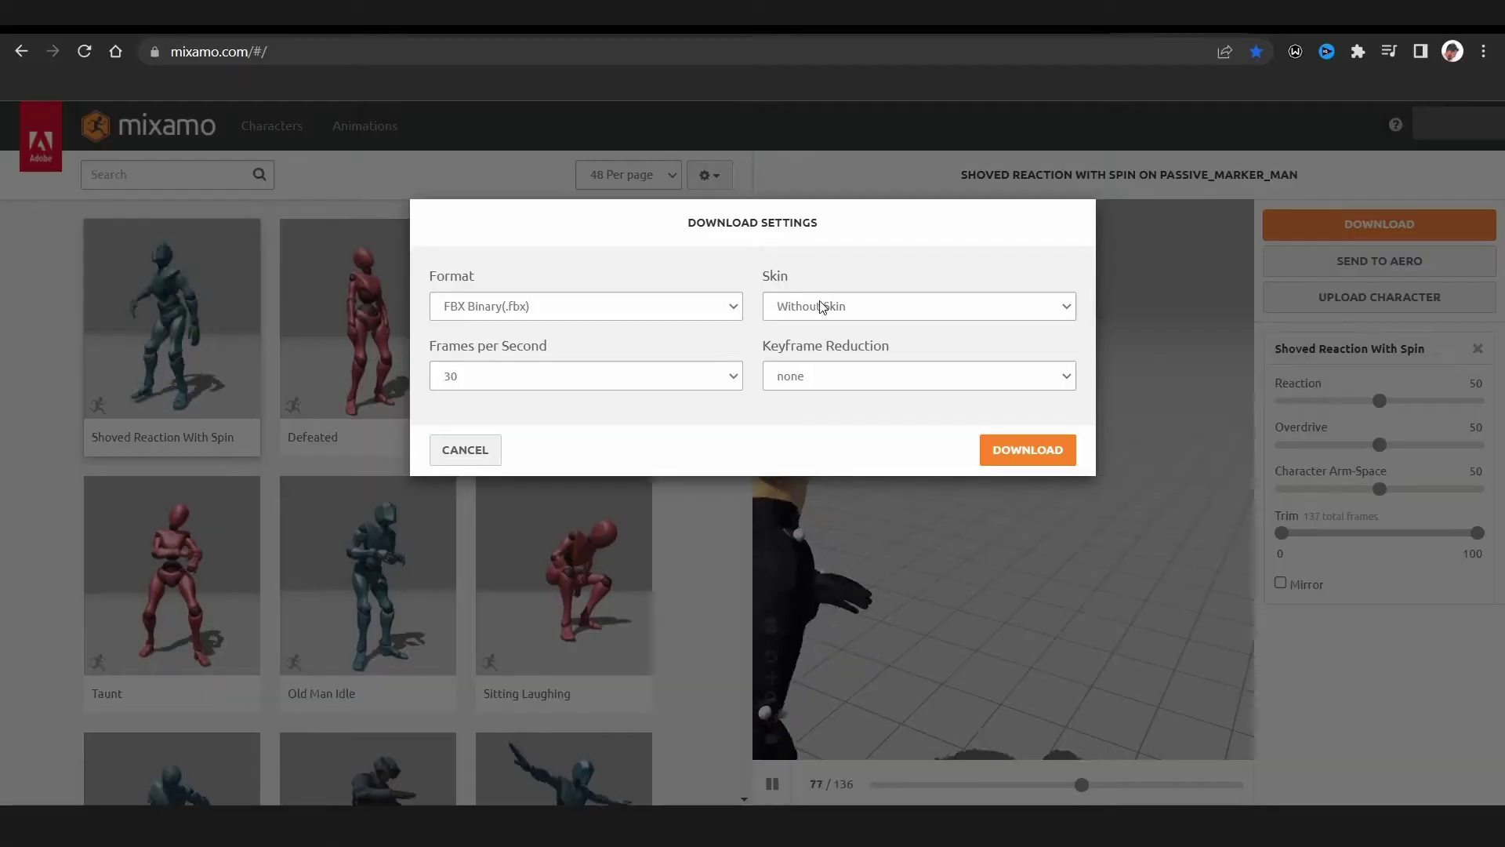
left_click(817, 305)
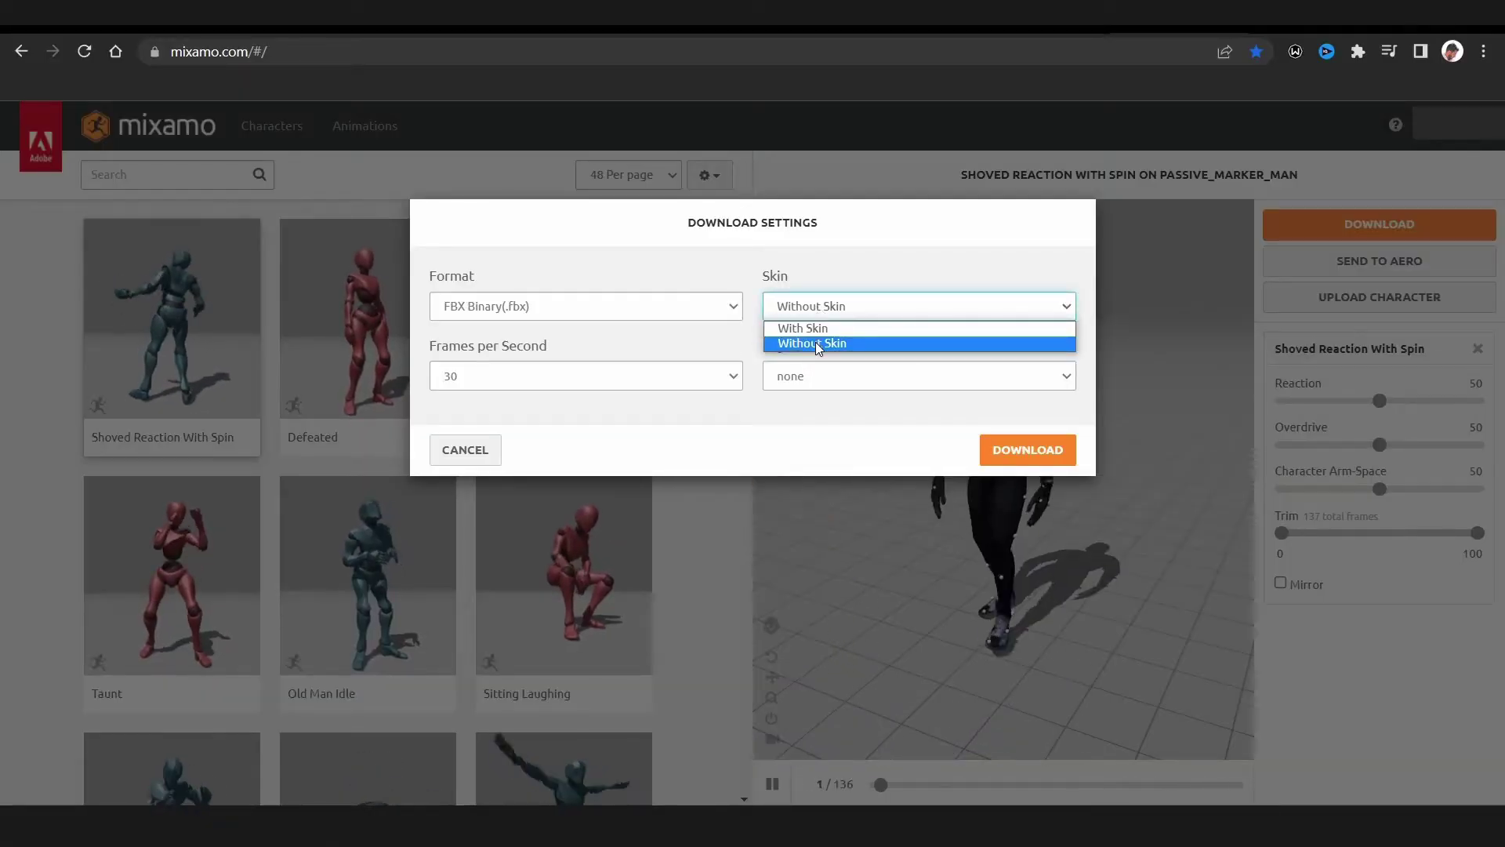
left_click(843, 346)
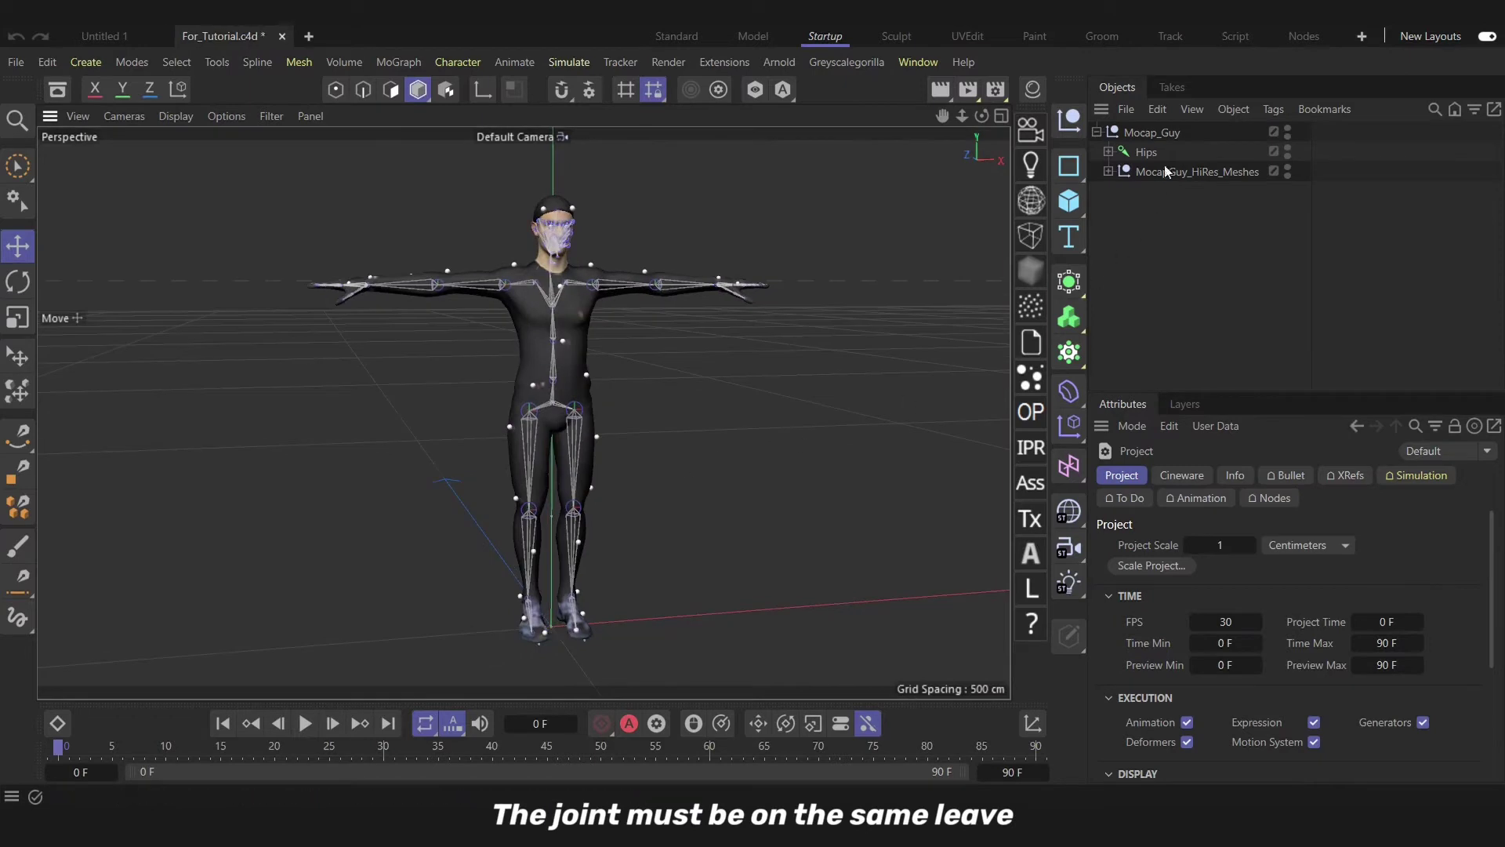
Move the Hips joint out of Mocap_Guy to the top level of the hierarchy and rename it src
left_click_drag(1146, 156, 1140, 141)
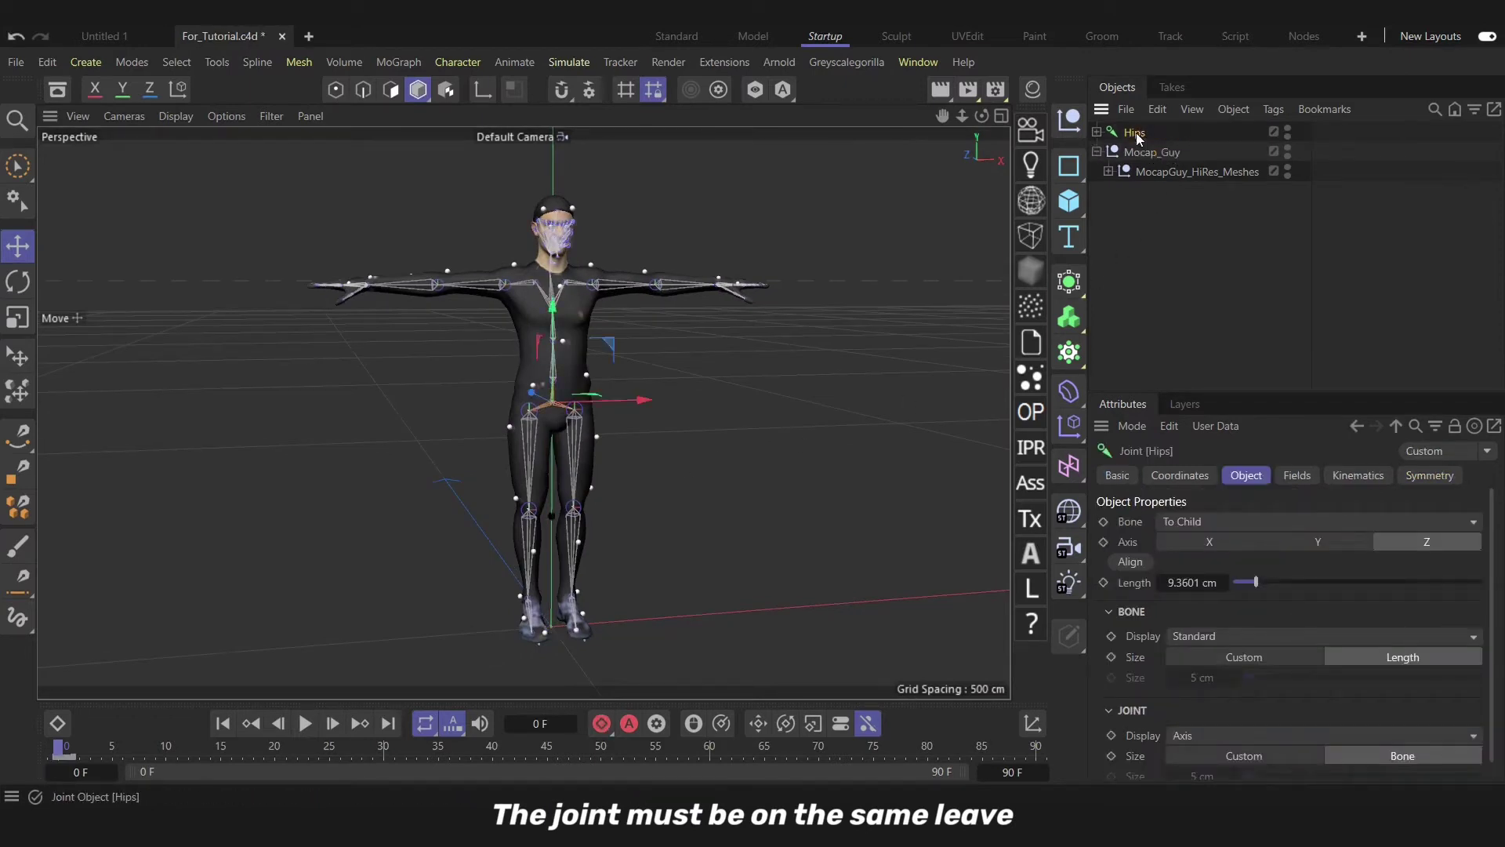
type("src")
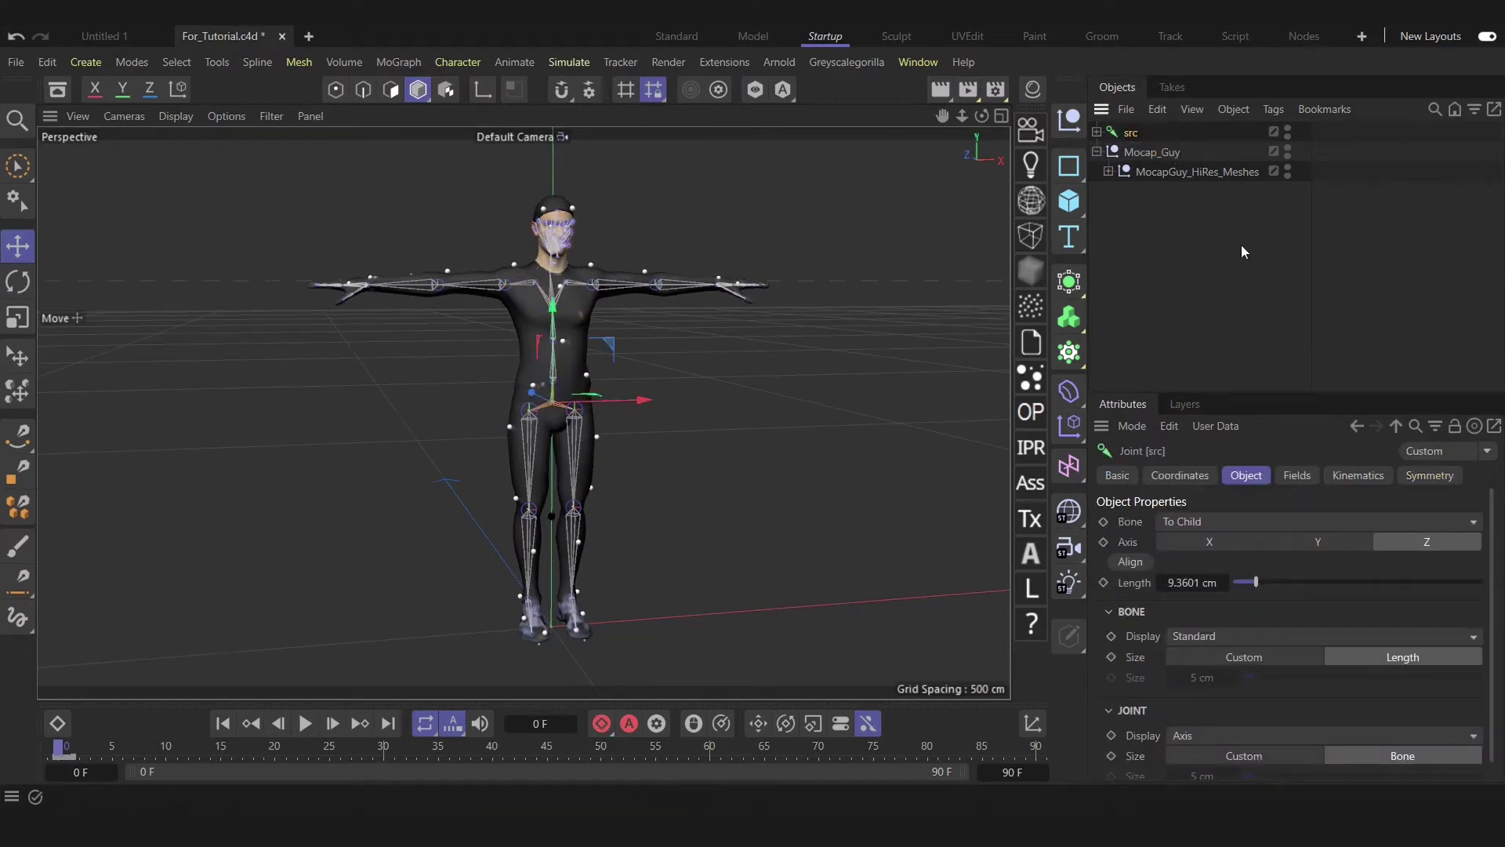
Hide the src joint hierarchy in the viewport and check the character mesh in its T-pose
double_click(1288, 128)
left_click(1235, 240)
left_click_drag(784, 317, 453, 445, "alt")
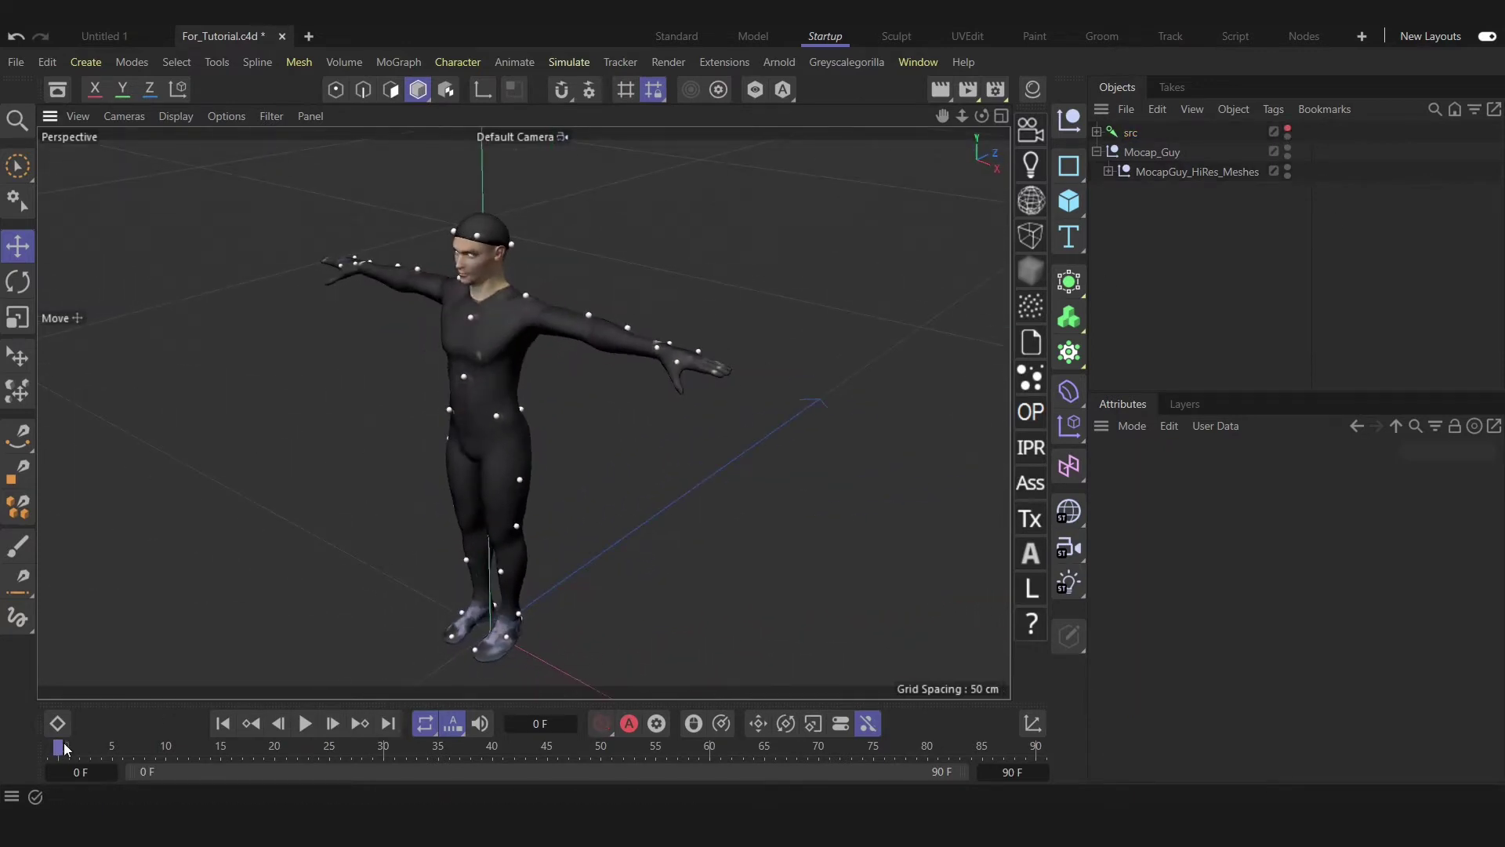
left_click(530, 749)
left_click_drag(244, 683, 666, 481, "alt")
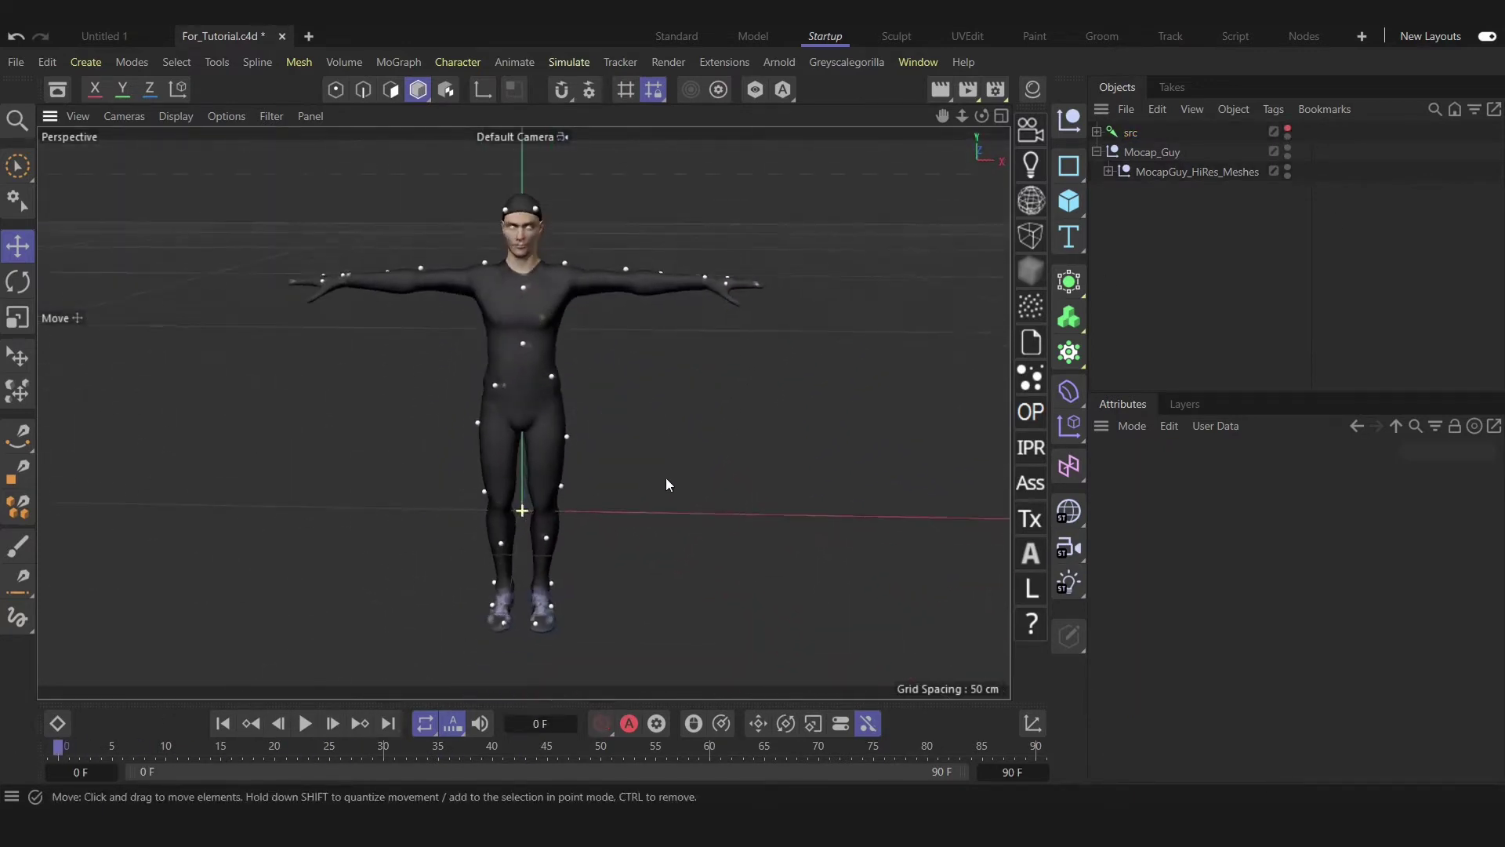
Merge the downloaded walking FBX animation into the scene with the default import settings
left_click(1126, 110)
left_click(1180, 163)
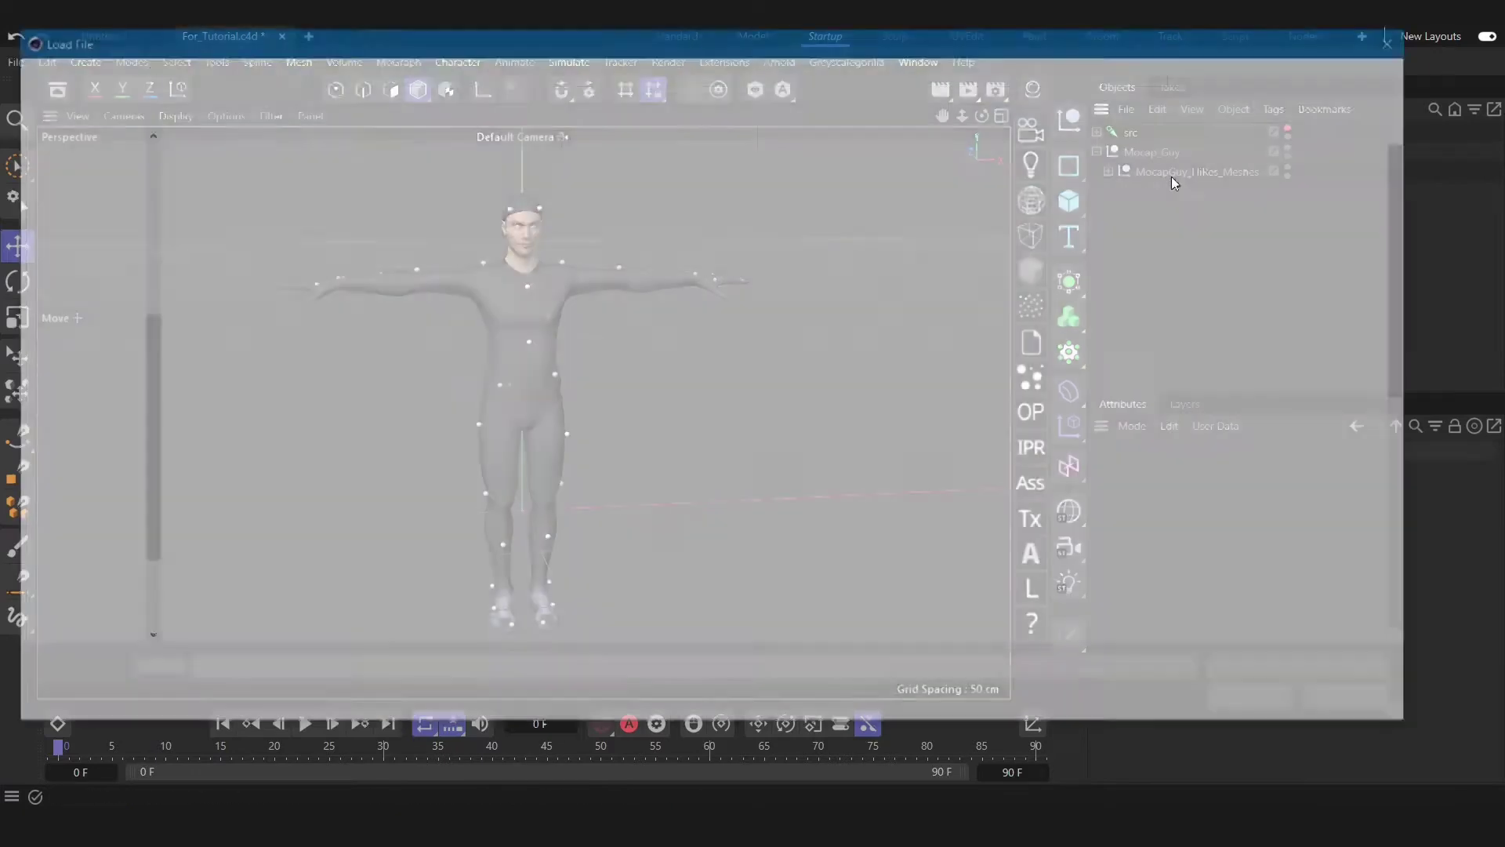
double_click(233, 235)
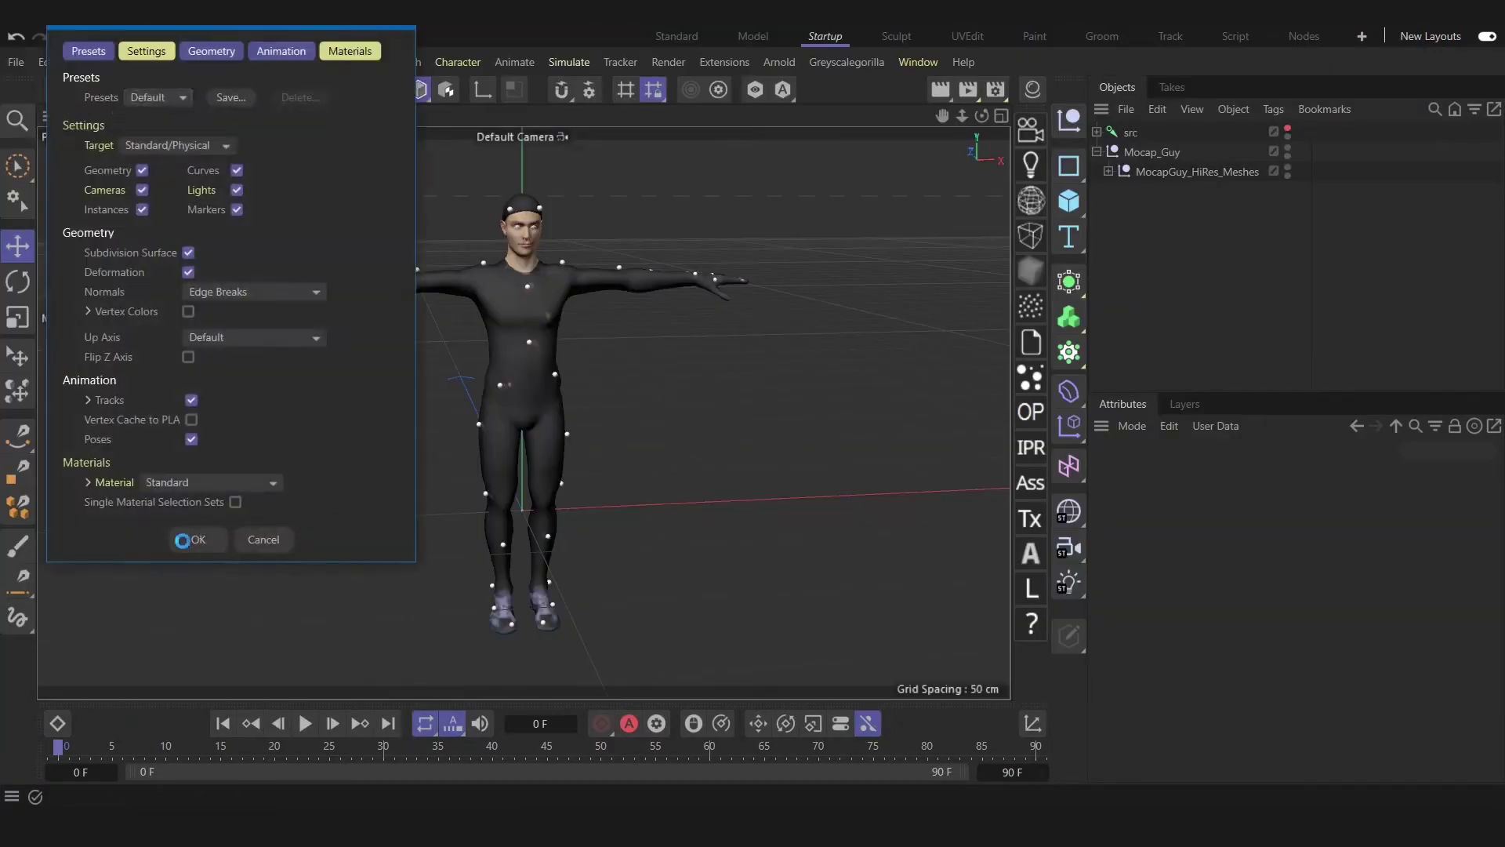
left_click_drag(49, 754, 3, 745)
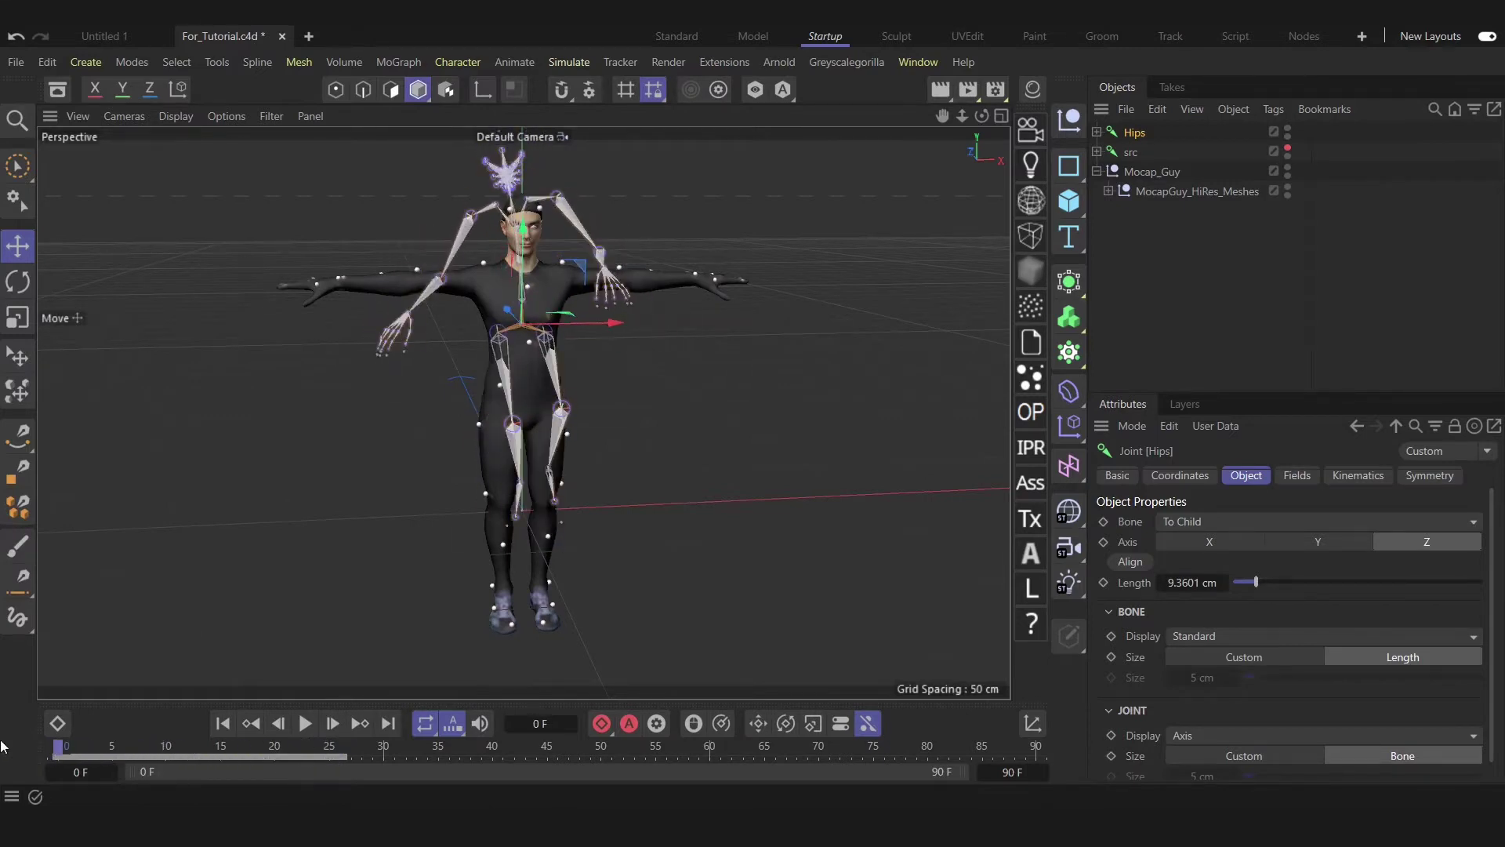
left_click_drag(637, 444, 641, 500, "alt")
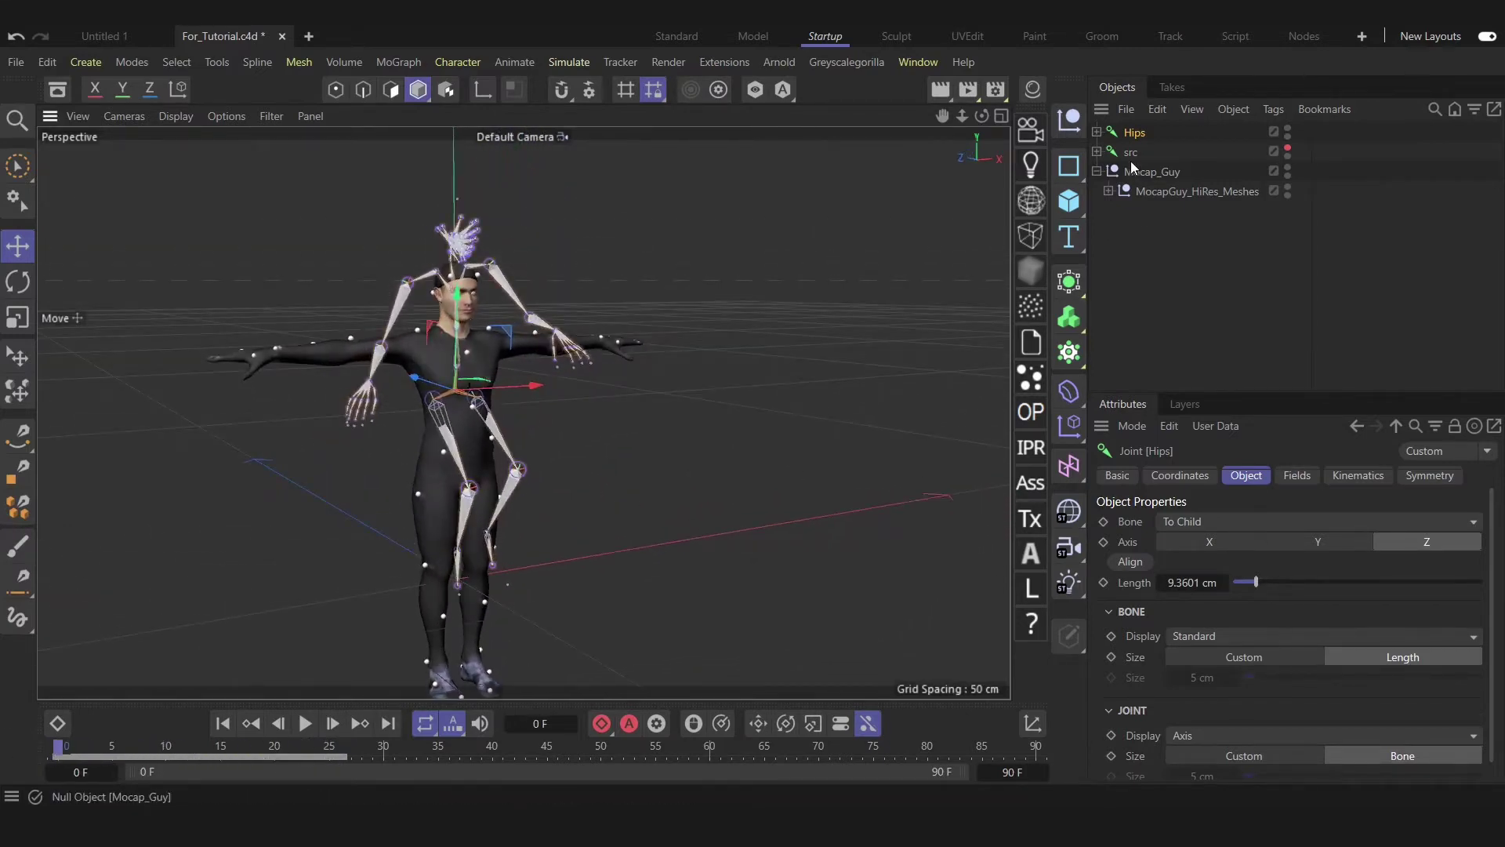
Rename the imported Hips joint hierarchy as walk
right_click(1132, 136)
left_click(1135, 134)
double_click(1134, 133)
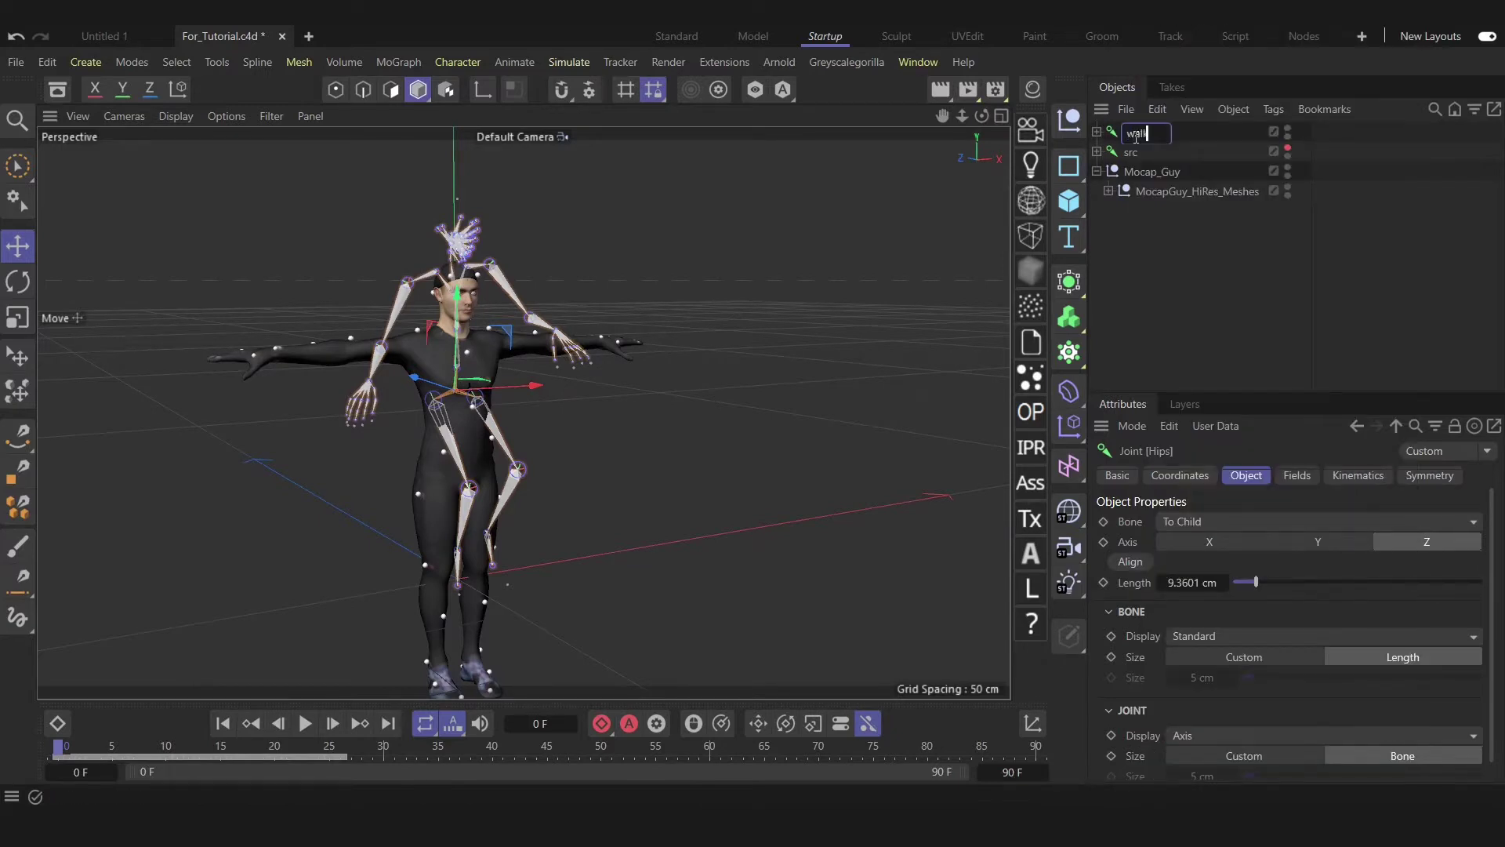
Add a Retarget tag to src with walk as its source and scrub through the retargeted animation
right_click(1131, 151)
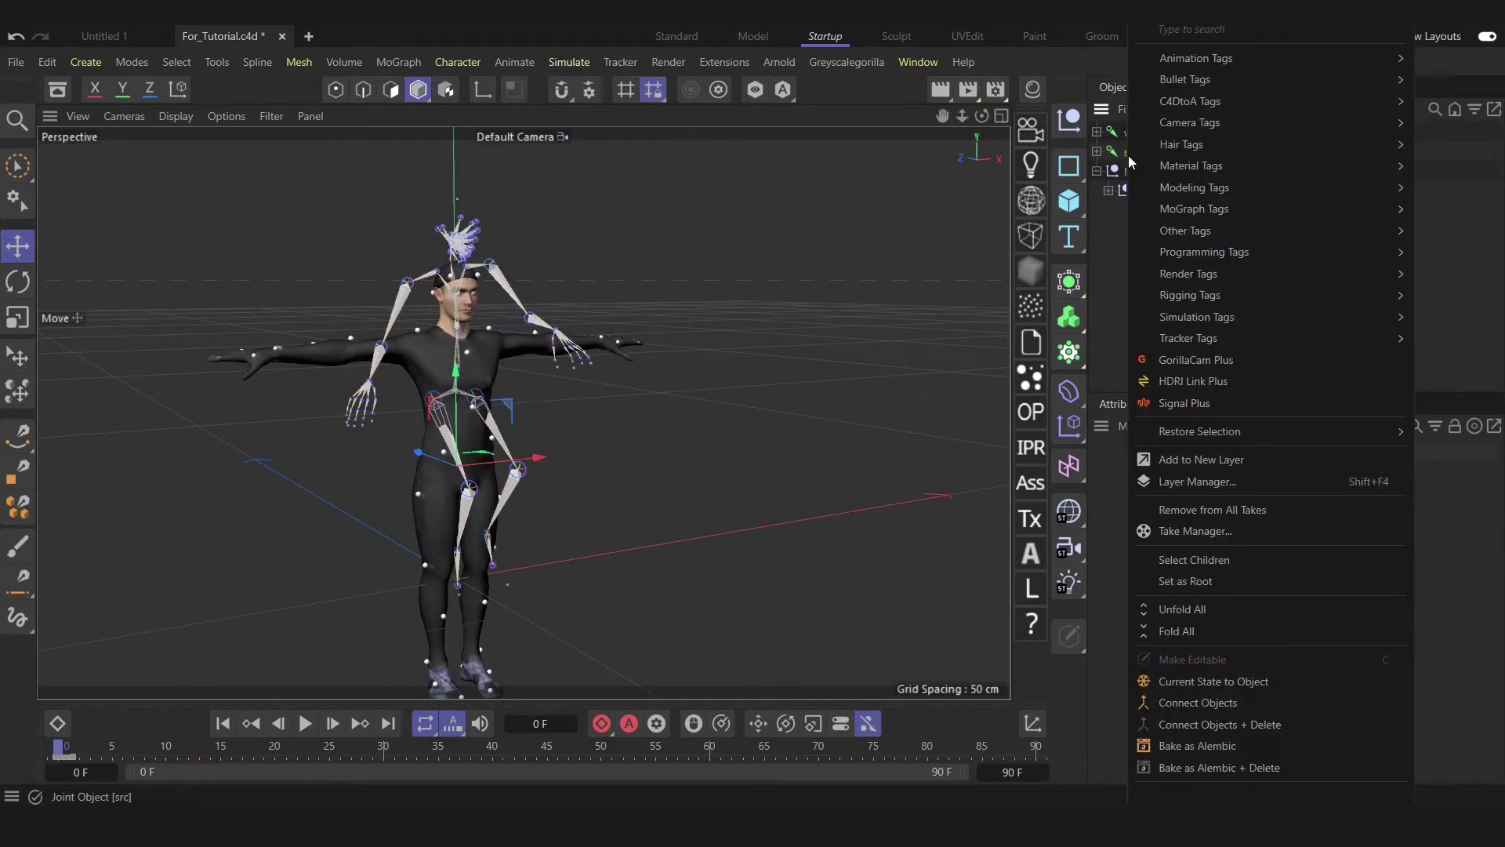
mouse_move(1207, 299)
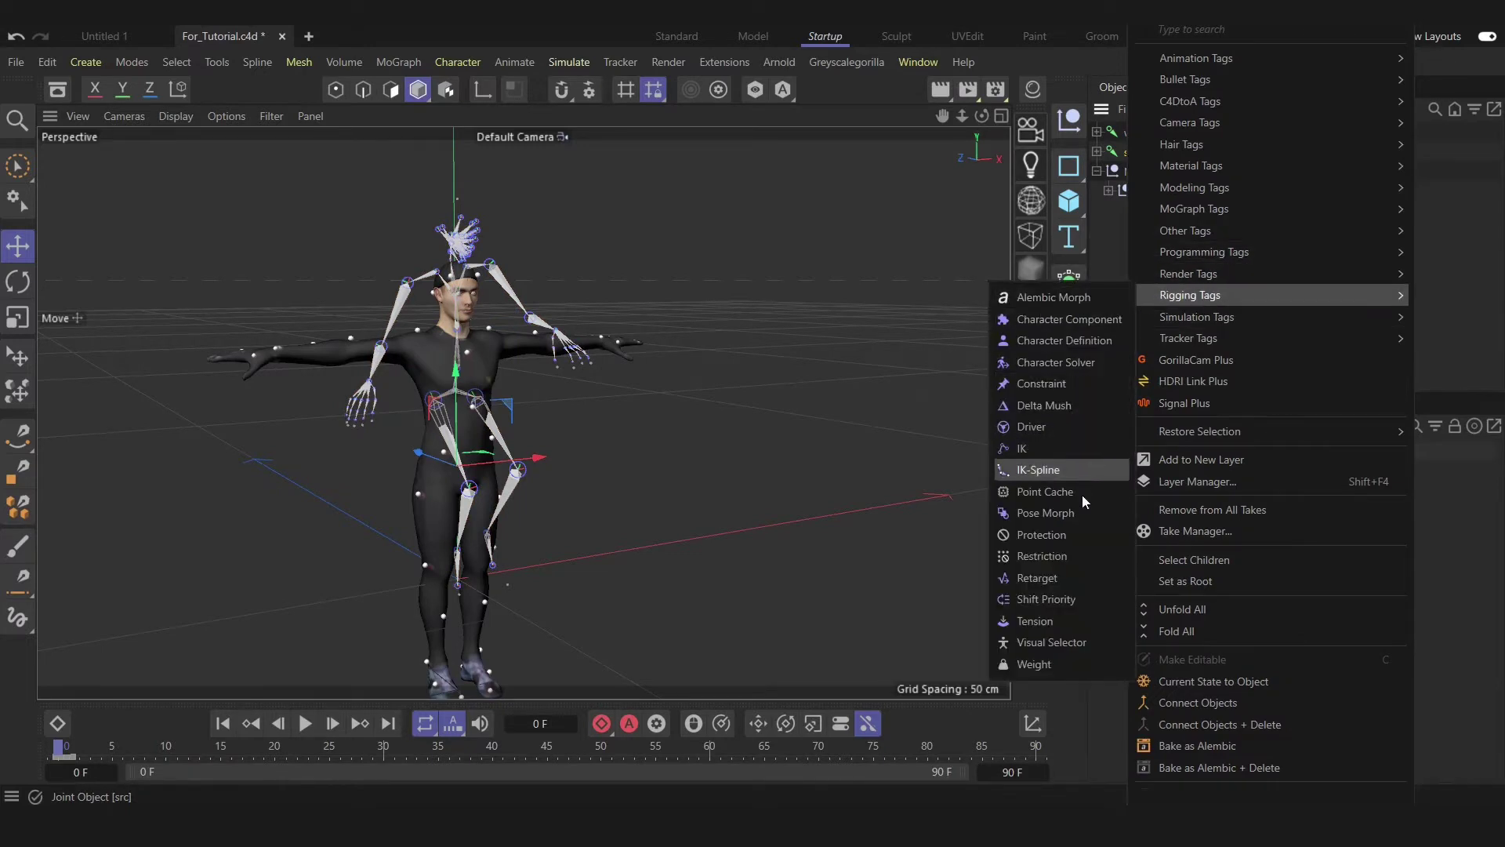
left_click(1036, 578)
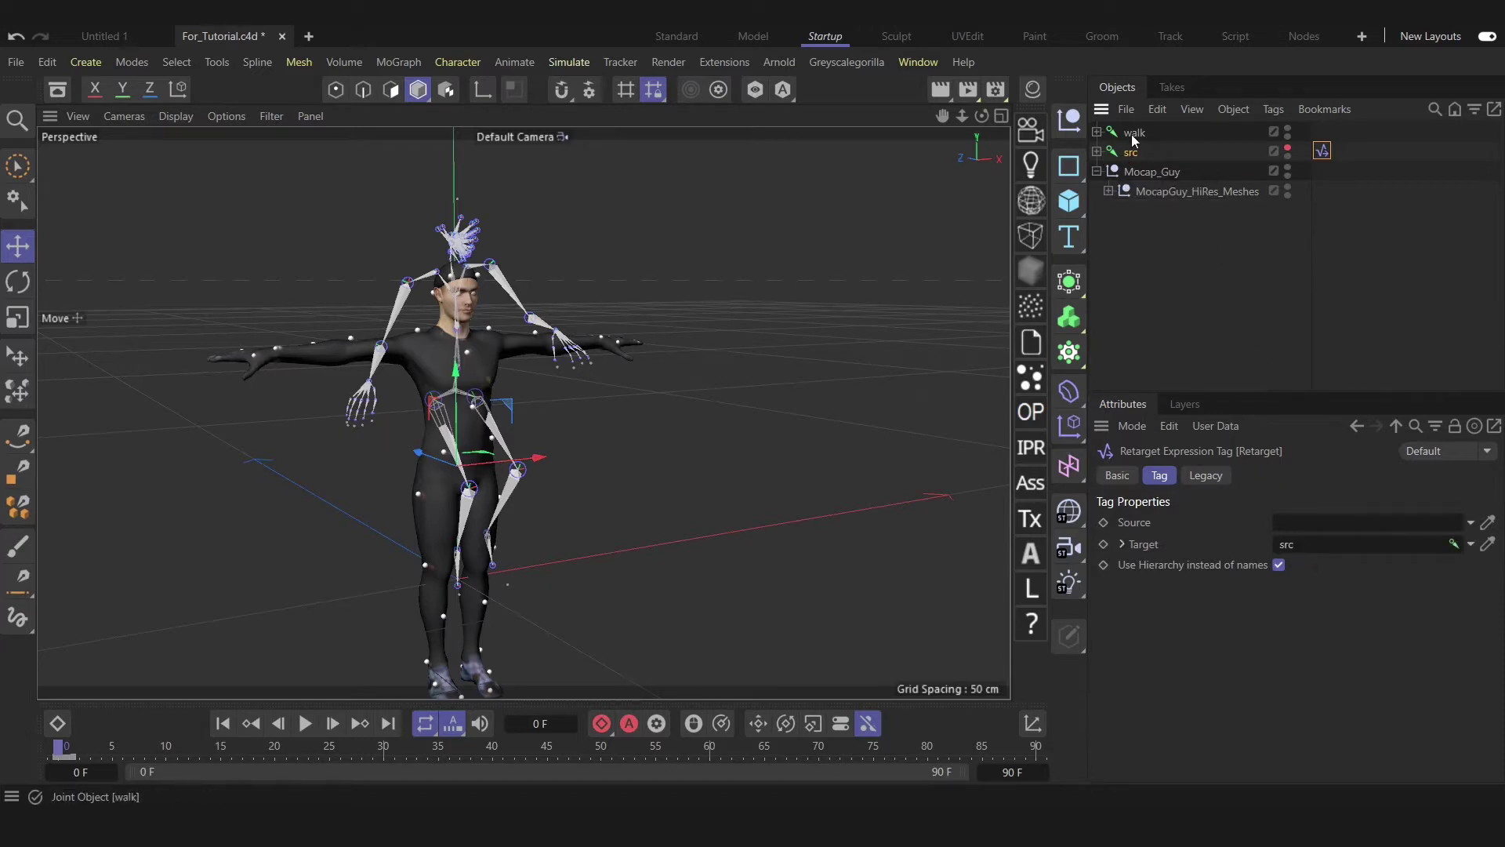
left_click_drag(1321, 524, 1321, 526)
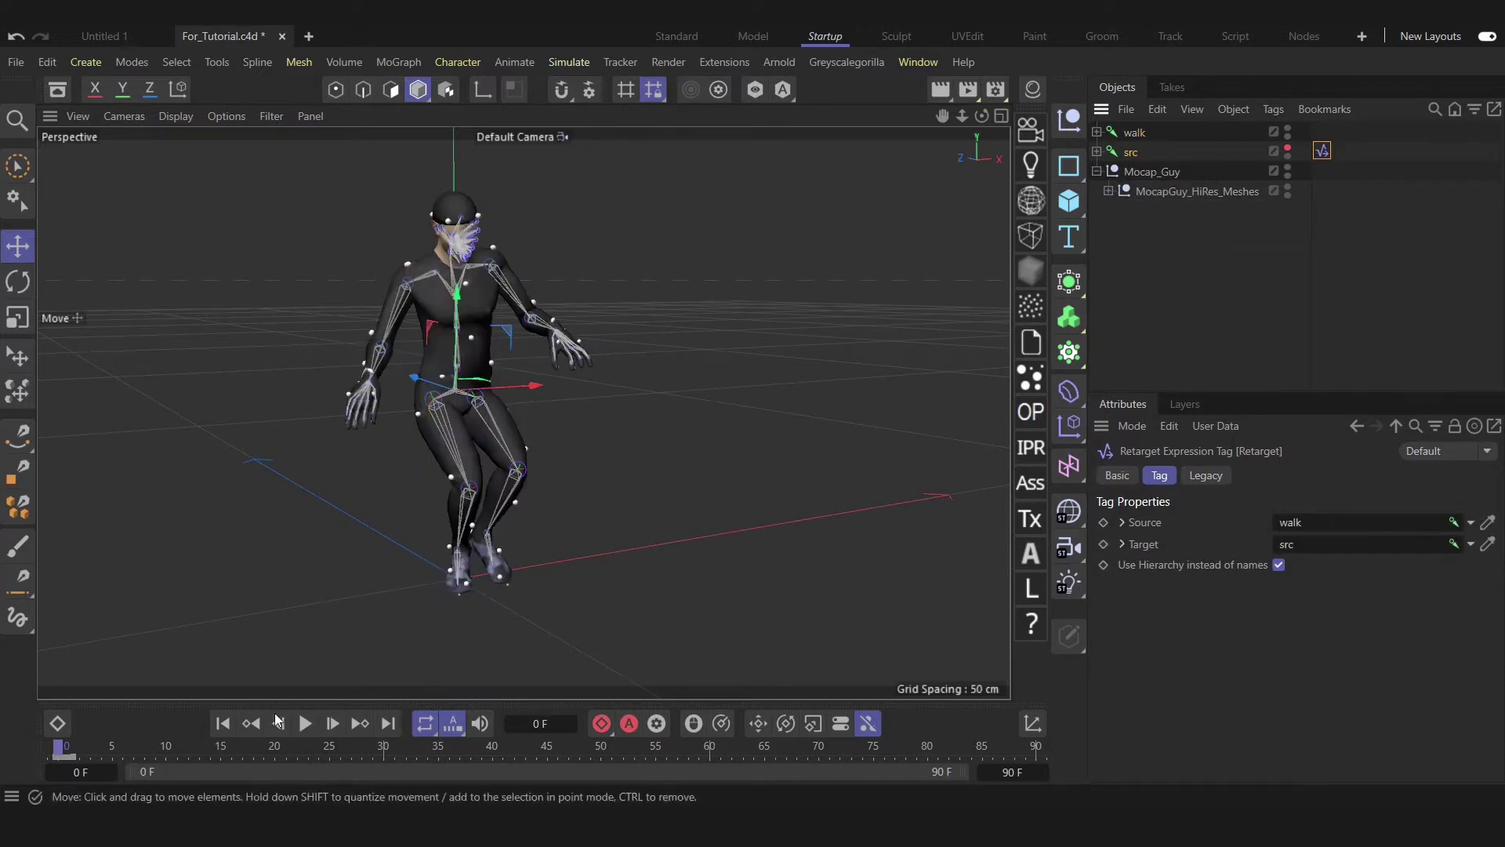
left_click_drag(67, 755, 339, 755)
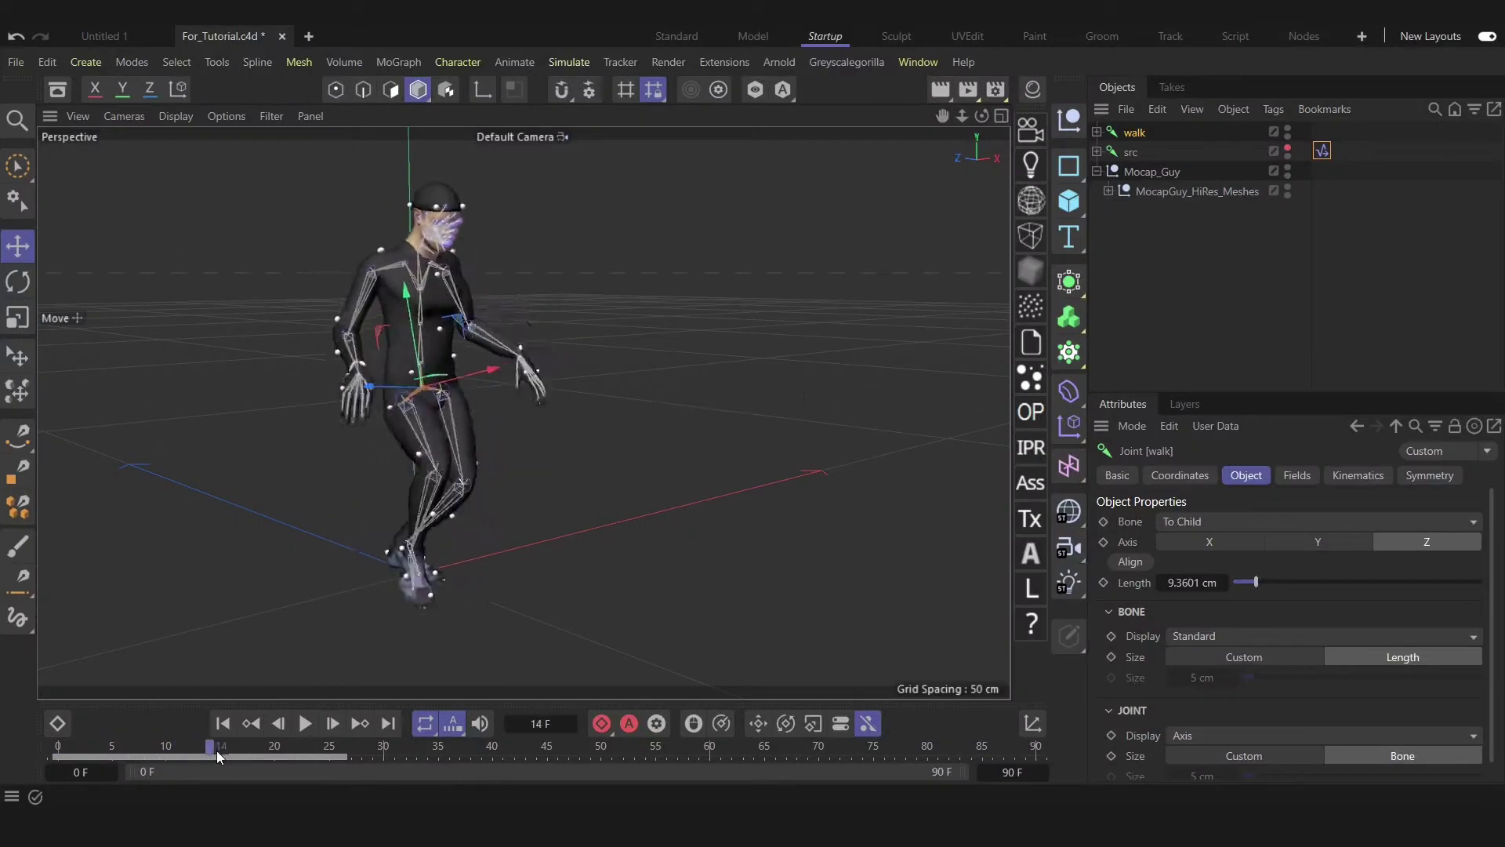
left_click_drag(217, 750, 396, 760)
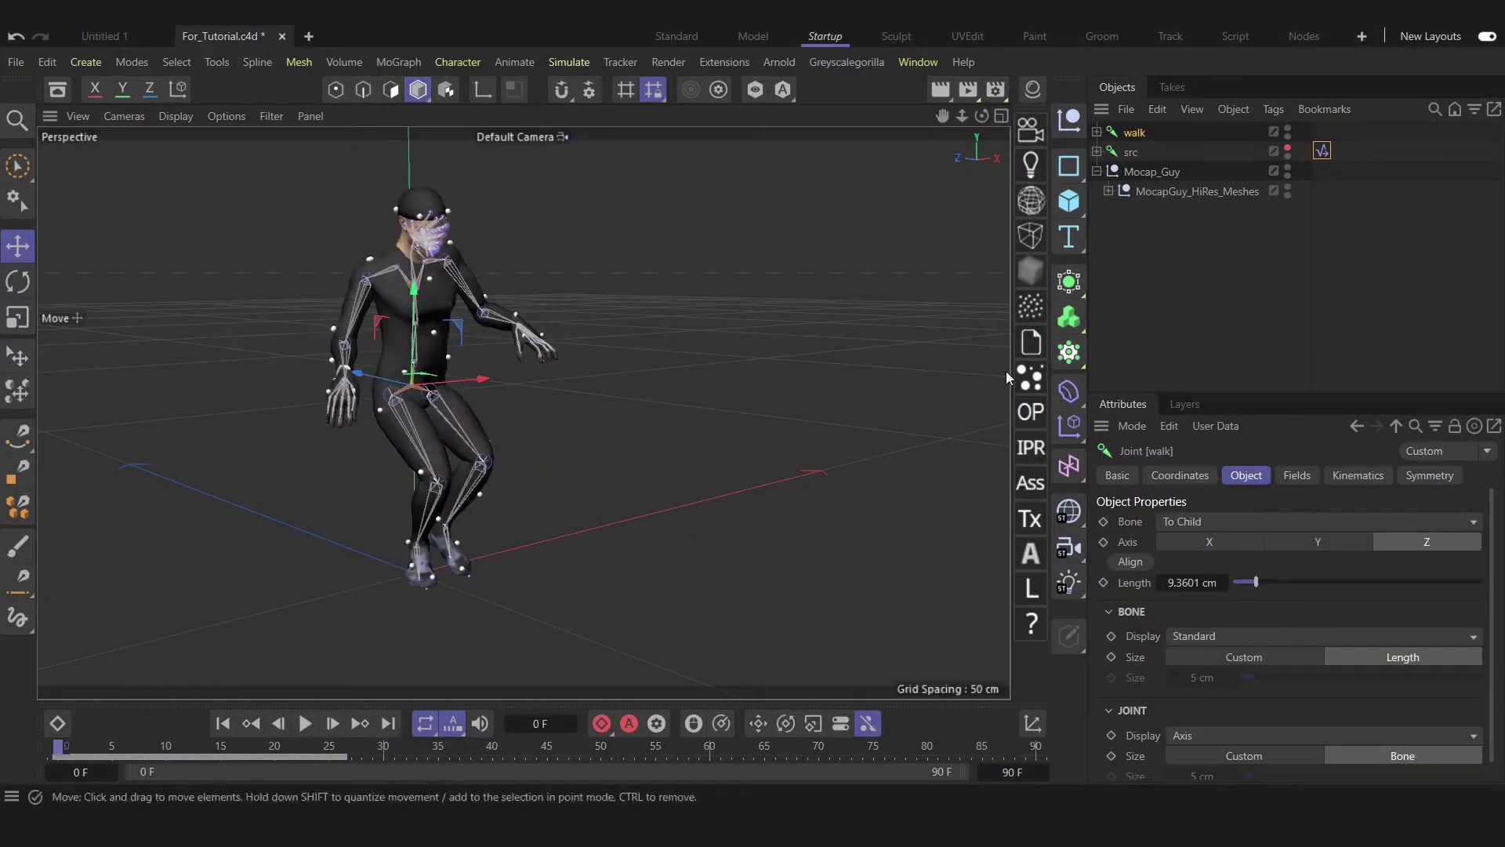
Add a motion clip from the walk joint for frames 0 to 26, including position, rotation and parameter animation
left_click(620, 62)
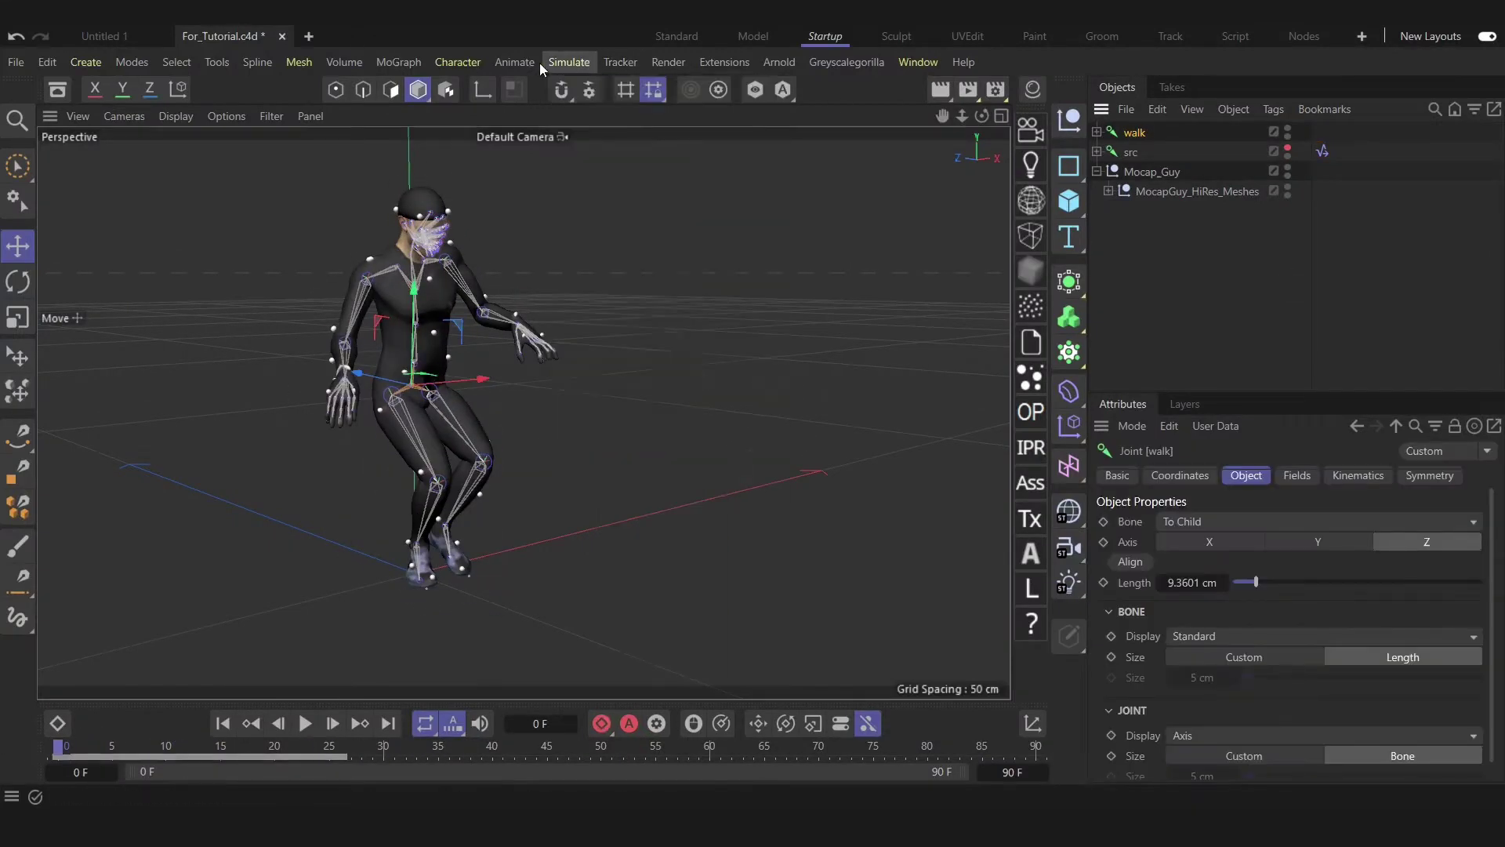
left_click(517, 62)
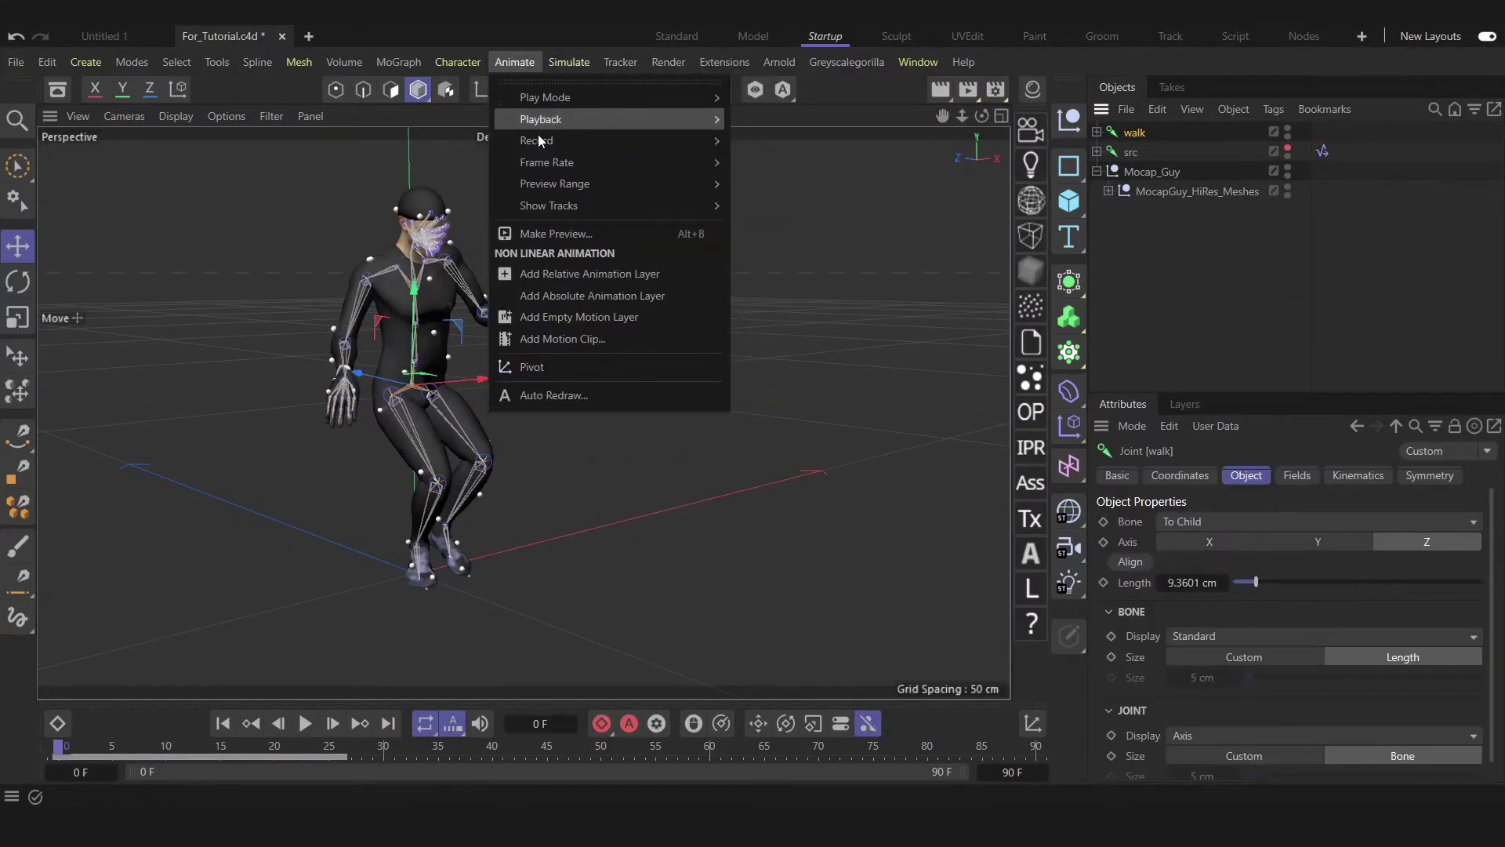
left_click(559, 340)
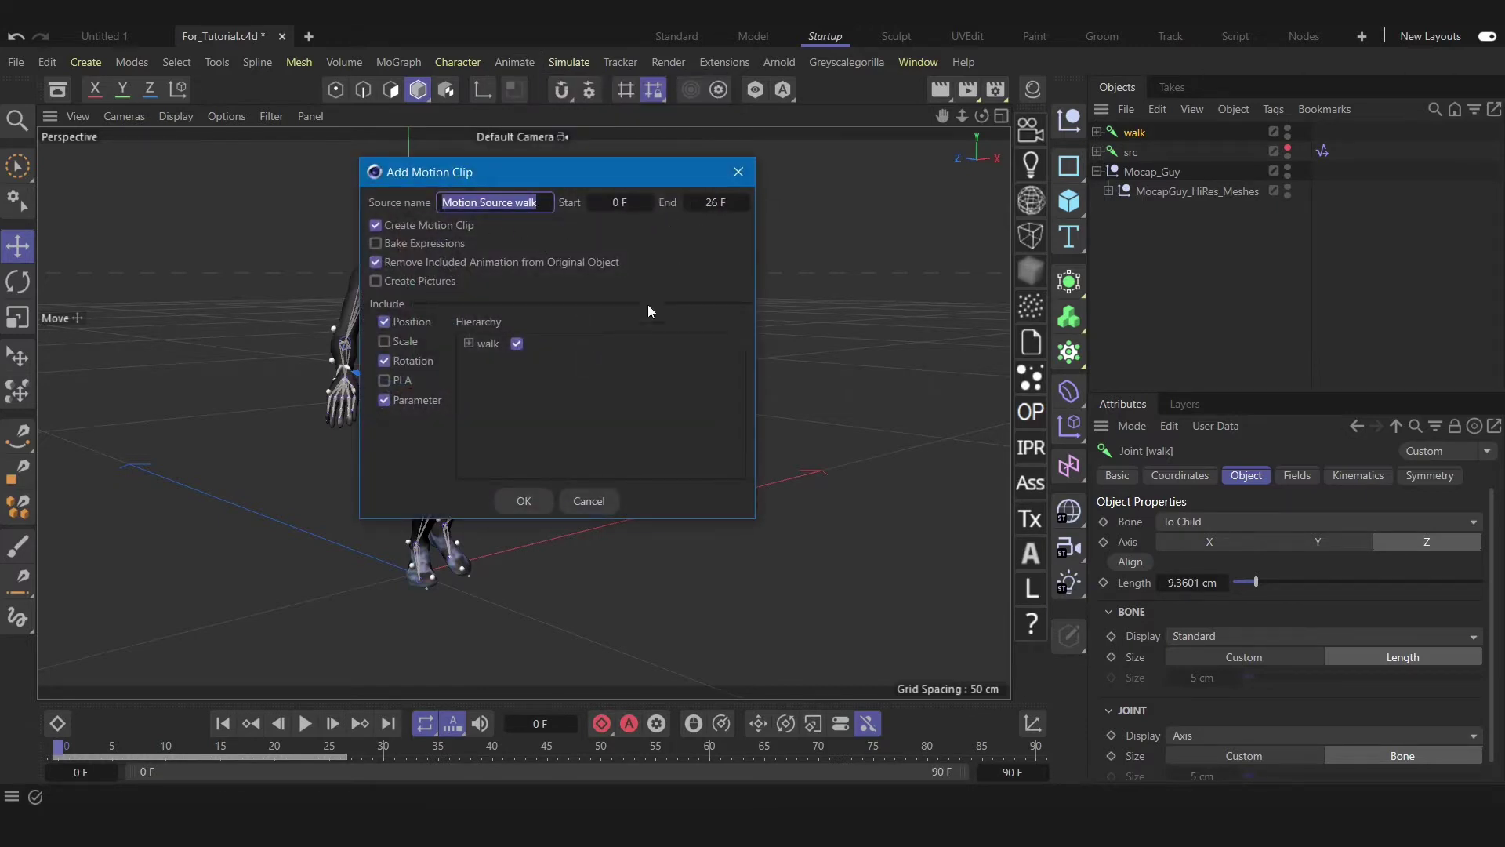
left_click(524, 500)
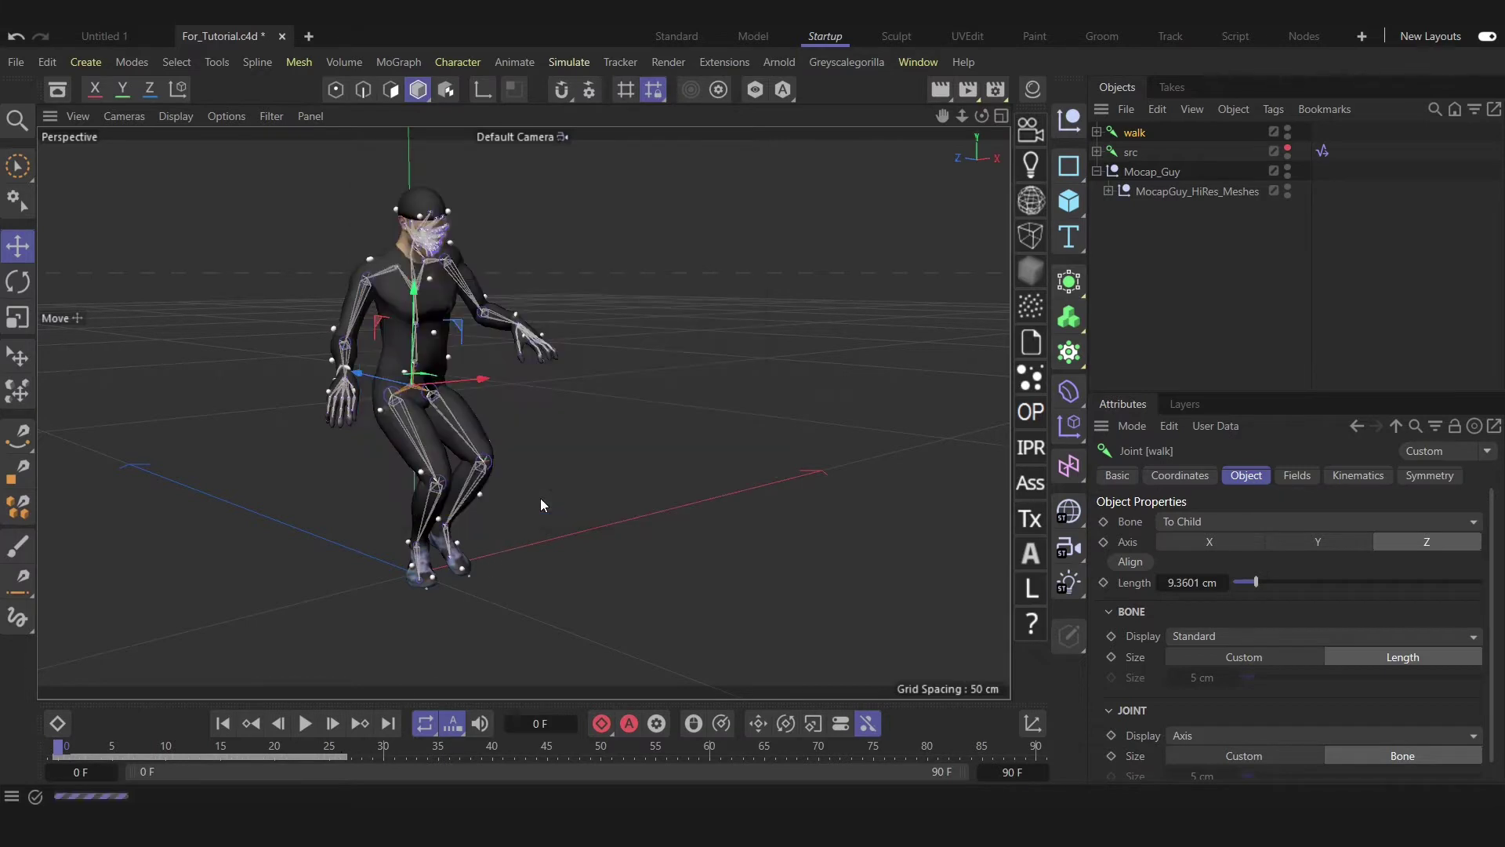
Show the walk motion clip in the timeline's Motion Mode, select it and scrub through its animation
left_click(66, 721)
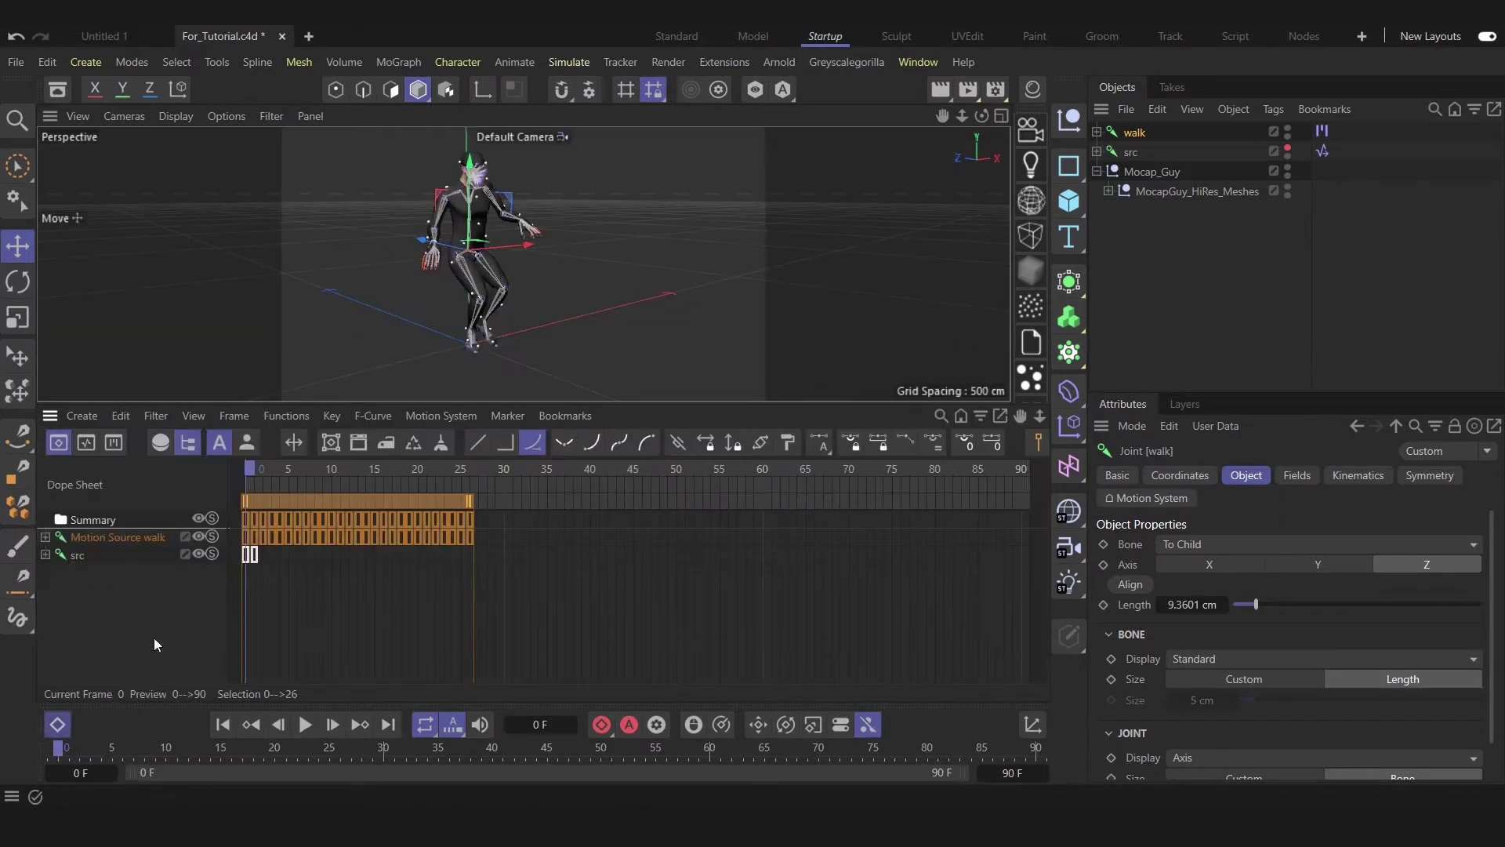
left_click(118, 445)
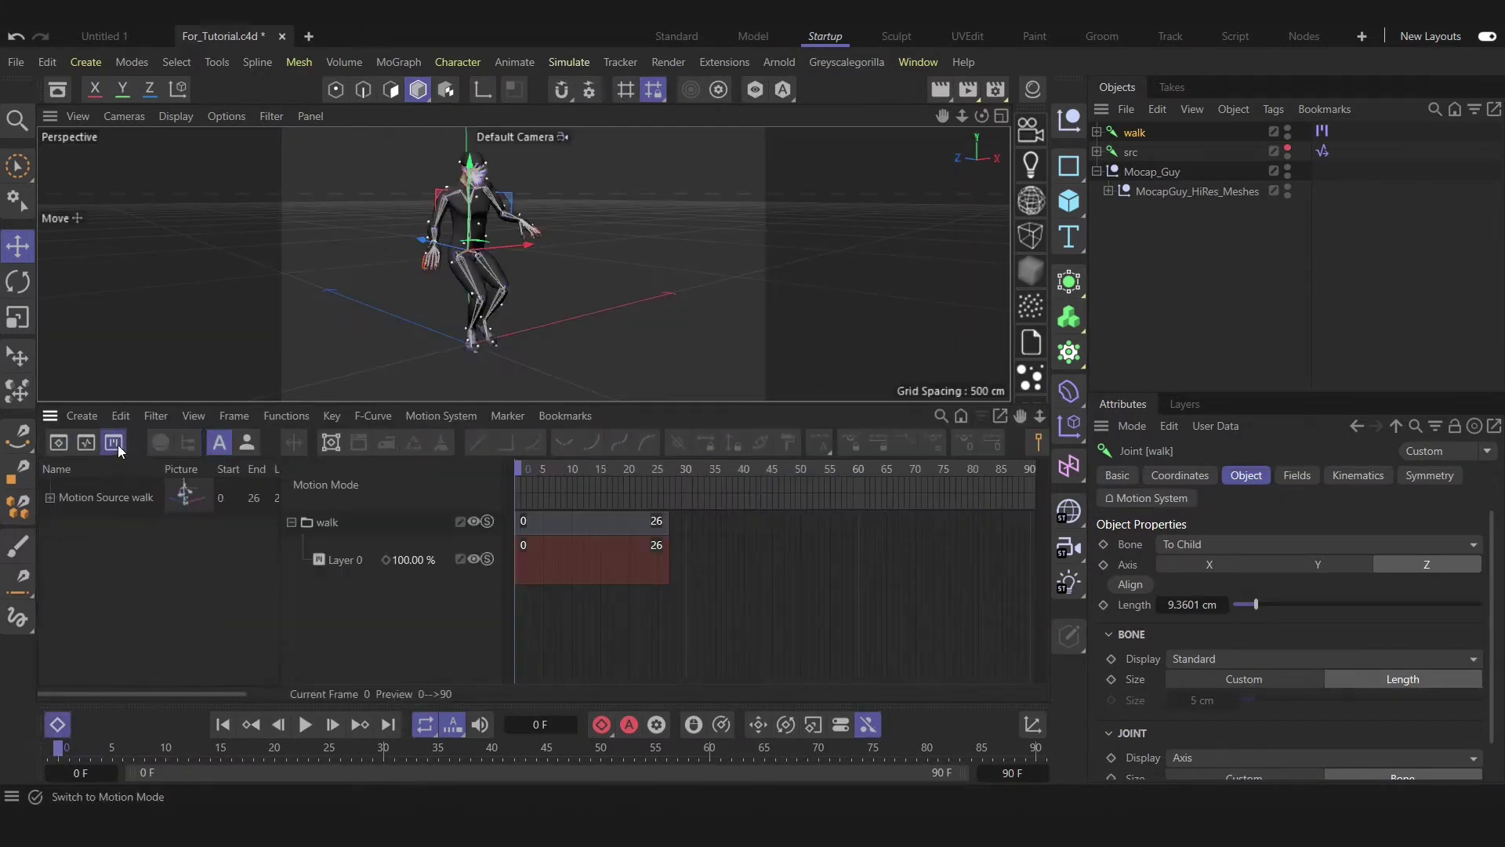
left_click(603, 558)
left_click_drag(57, 754, 403, 770)
left_click_drag(506, 782, 123, 773)
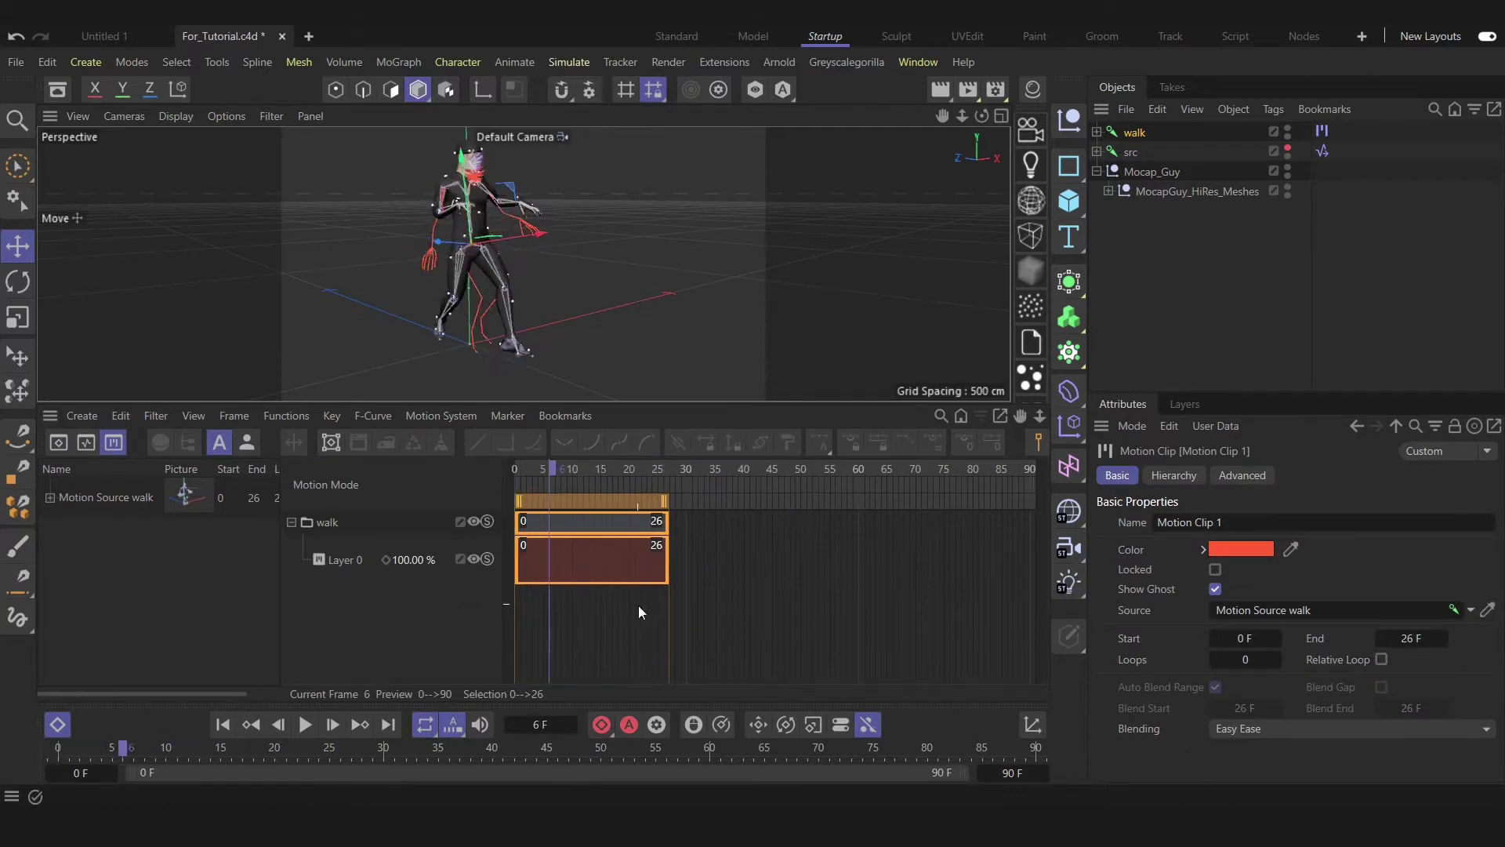
Set the walk motion clip's Loops to 3 and return to frame 0
left_click_drag(1198, 392, 1204, 269)
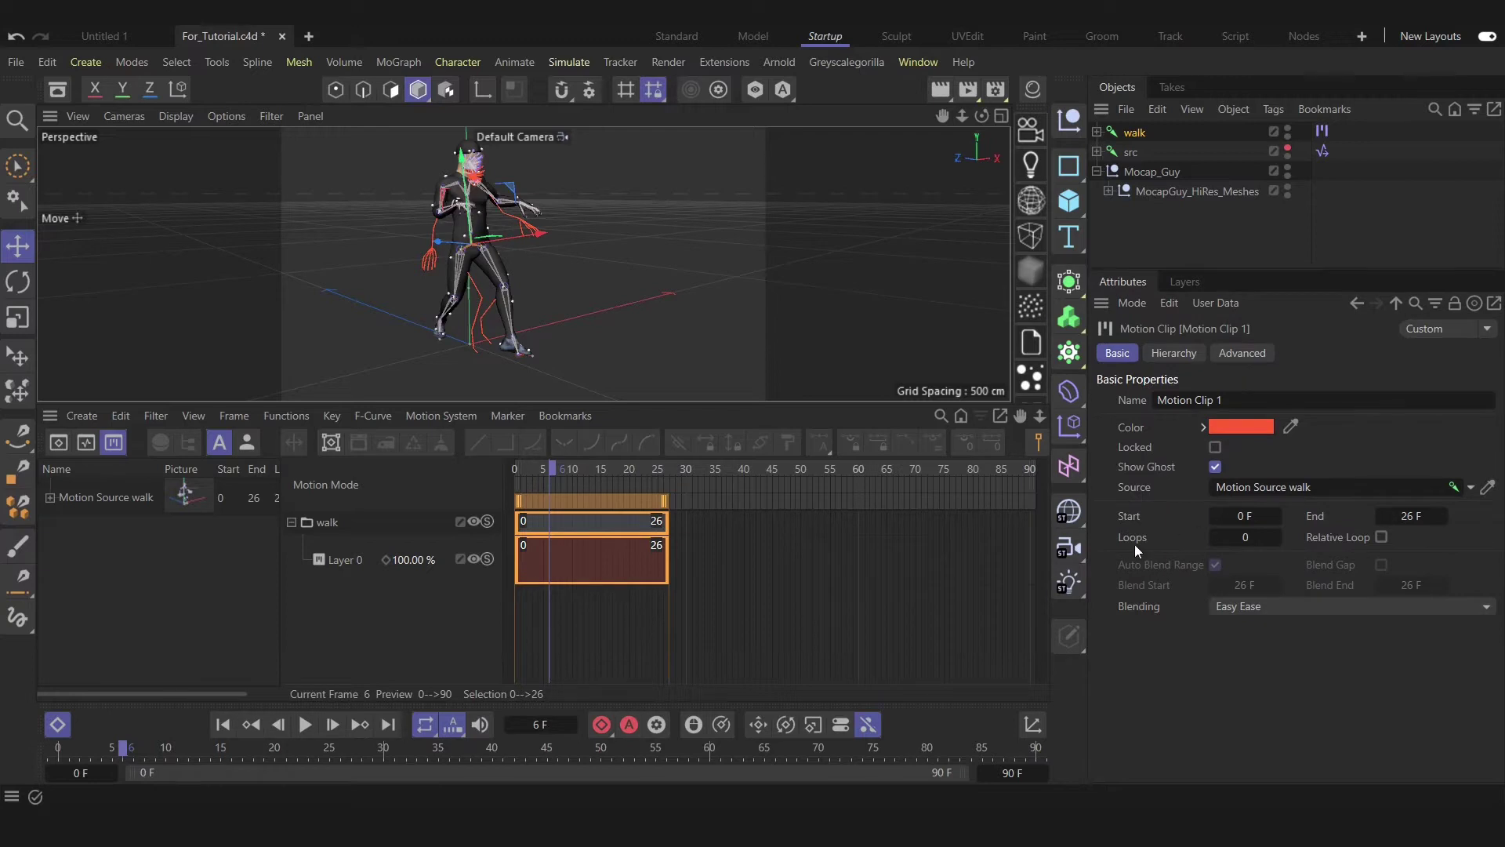
left_click_drag(1268, 537, 1282, 538)
left_click_drag(91, 741, 56, 752)
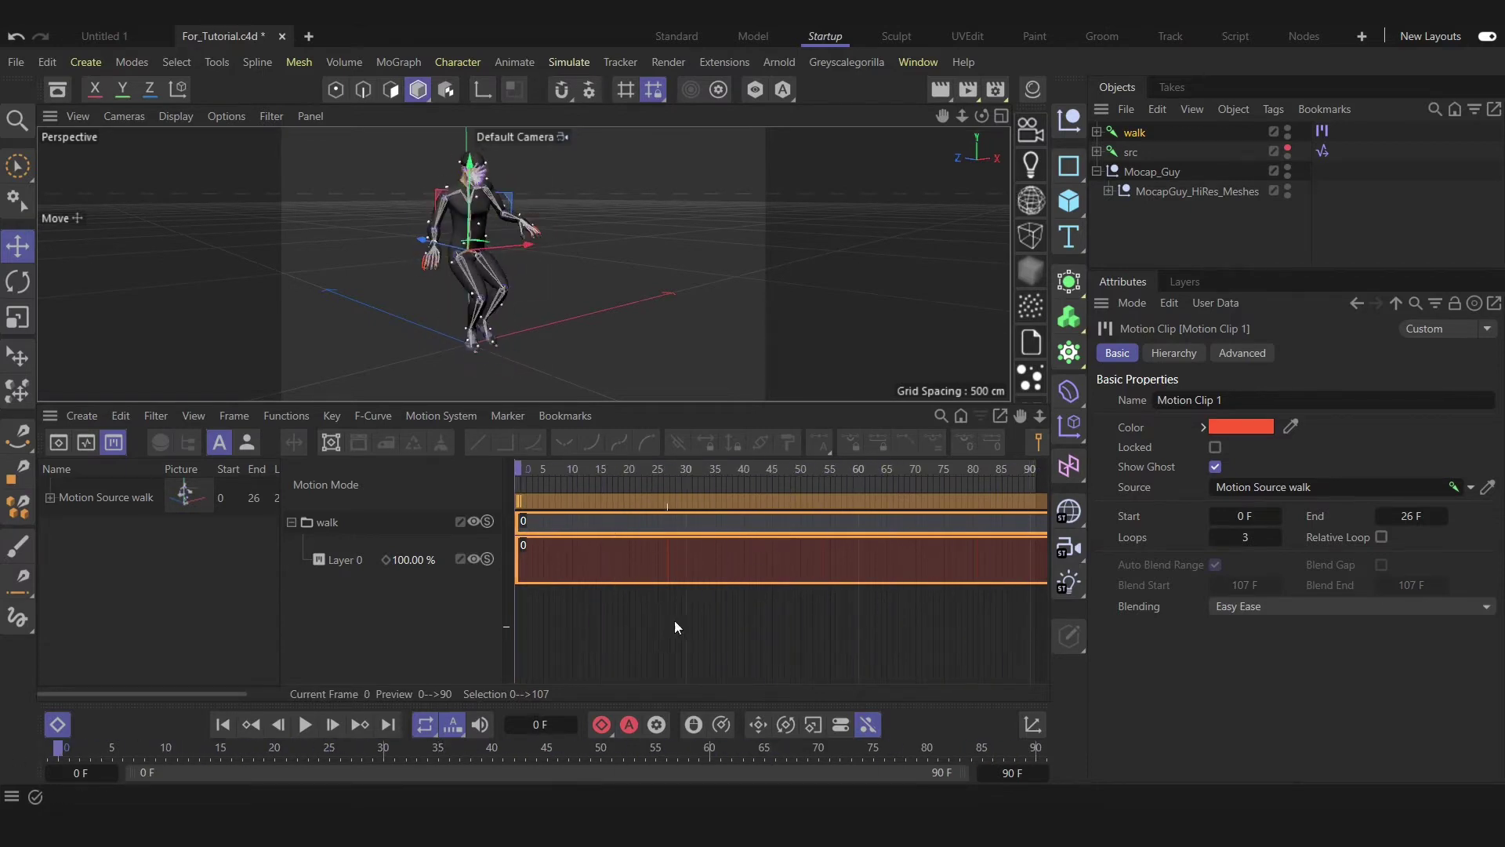
Convert the looped walk clip to a motion source and delete the original clip from Layer 0
right_click(656, 558)
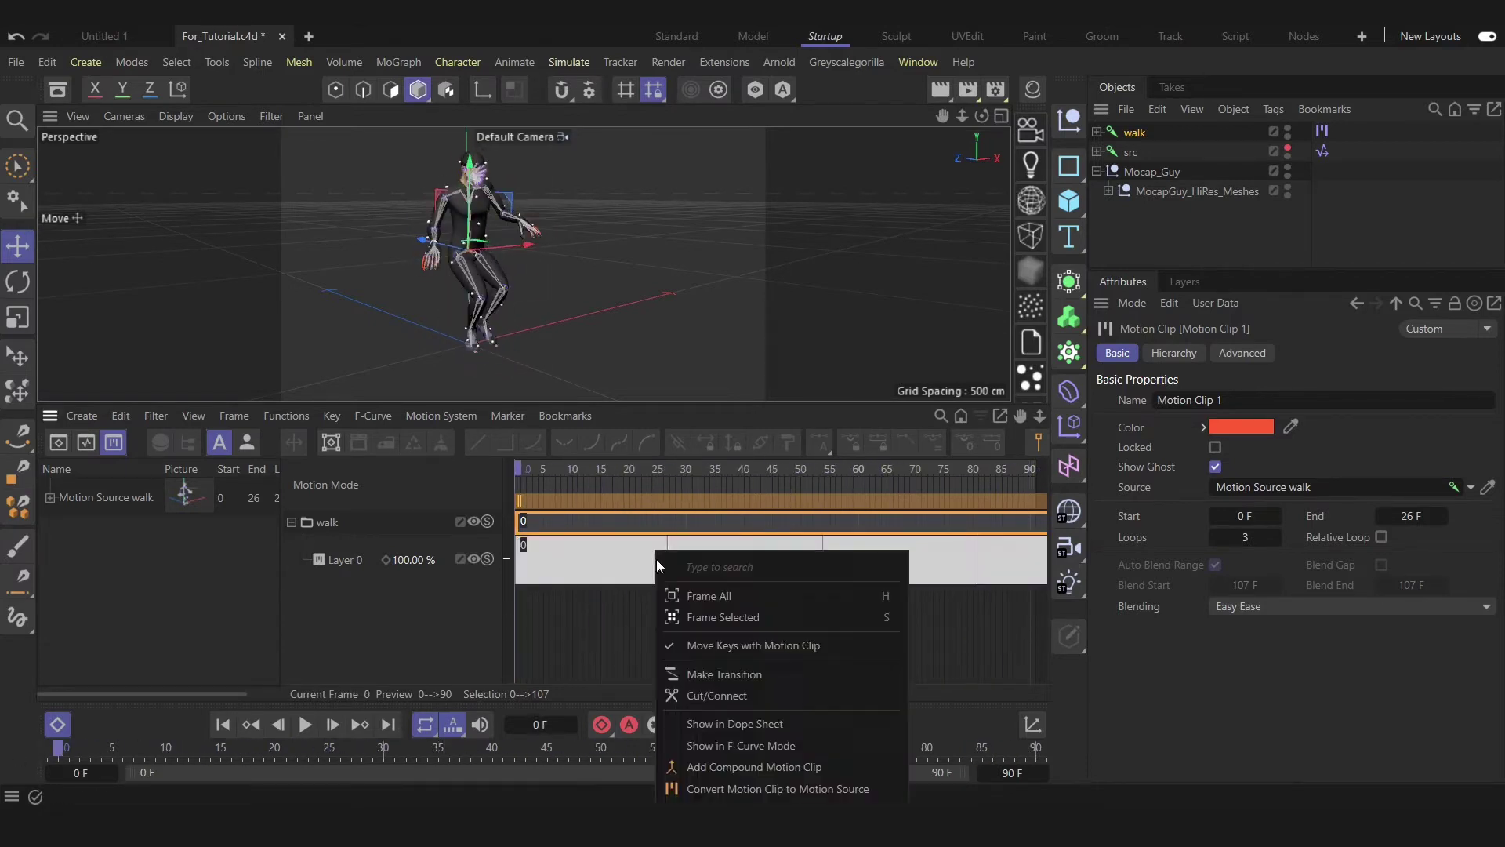
left_click(779, 789)
left_click(602, 556)
key("Delete")
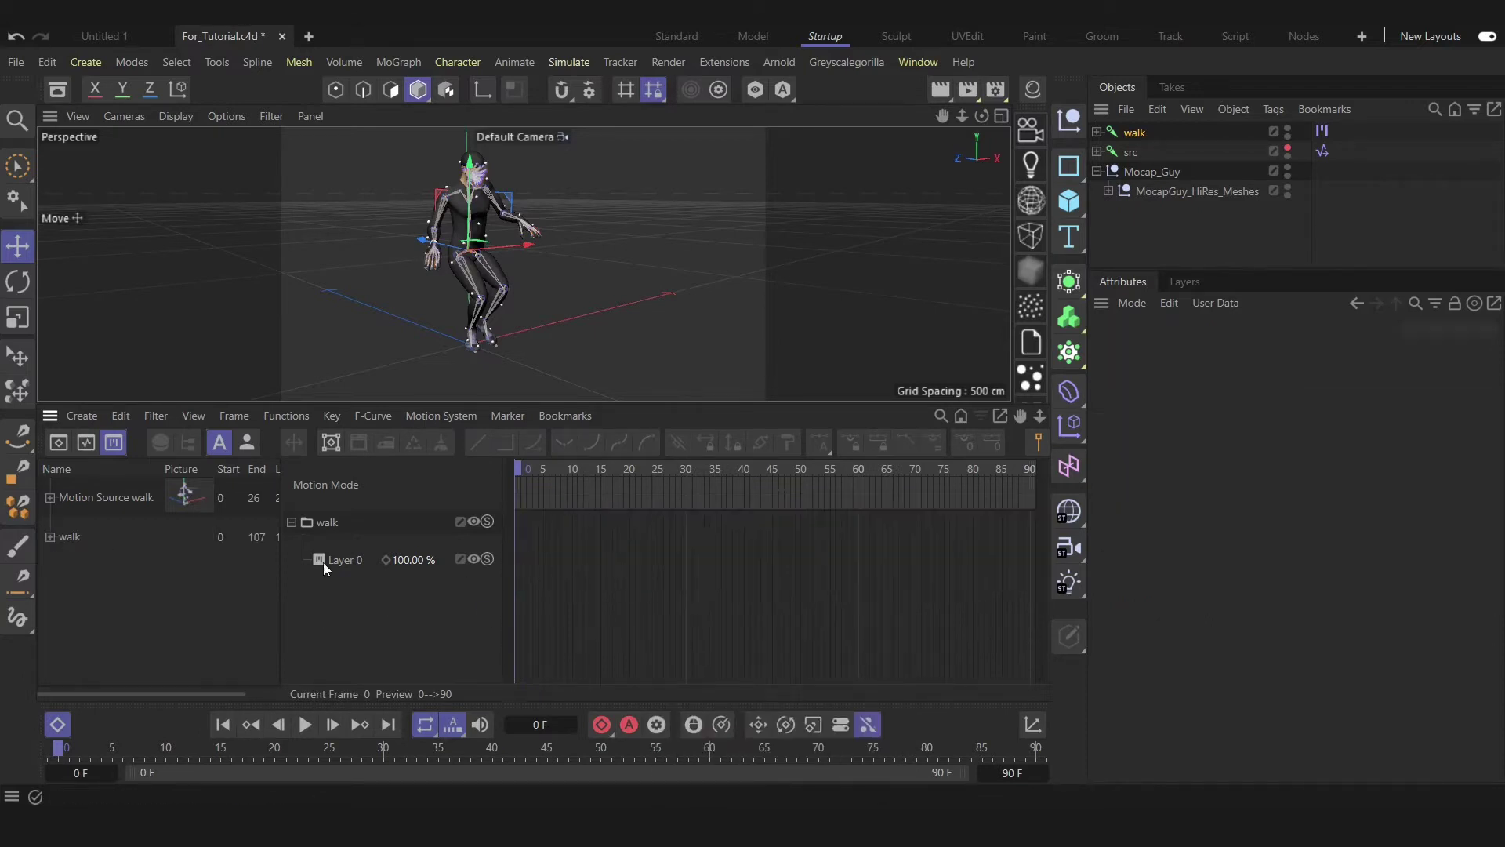
Place the new walk motion source on Layer 0 and set the clip's start to frame 0
left_click_drag(584, 566, 584, 566)
left_click(763, 568)
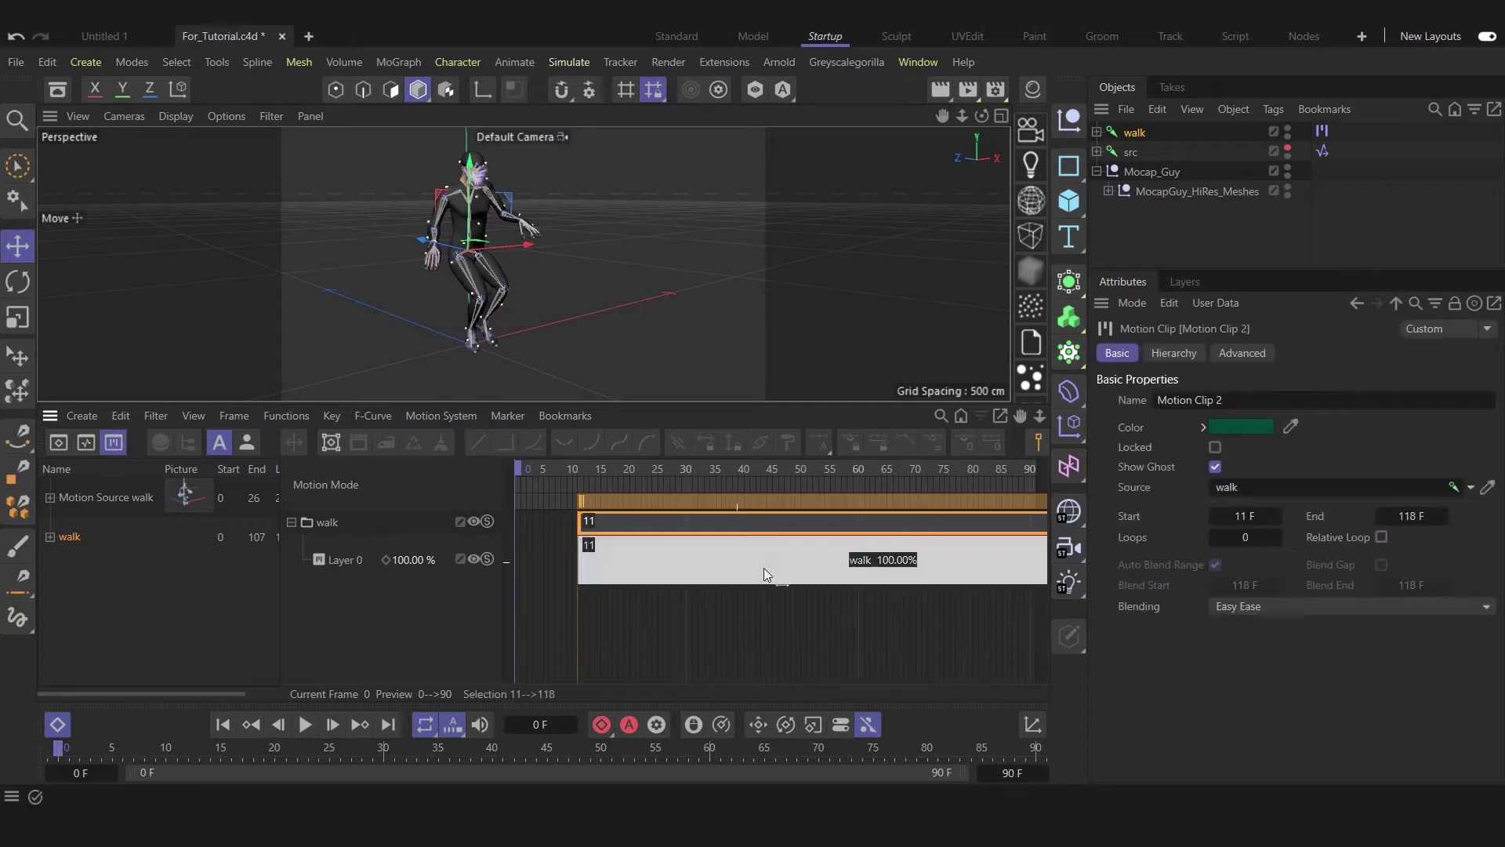
type("0")
key("Return")
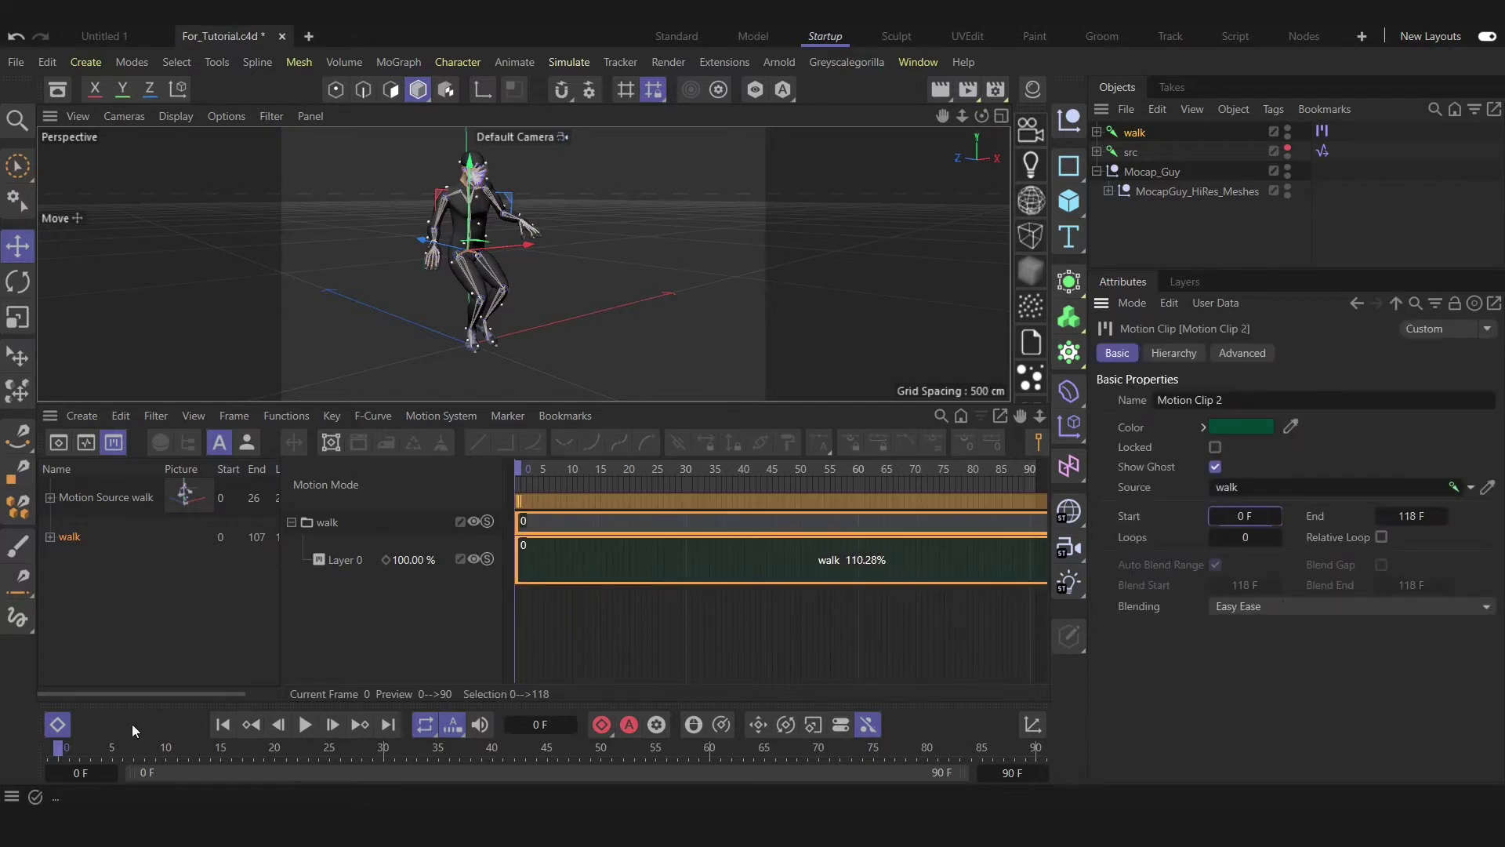
left_click_drag(73, 749, 1, 784)
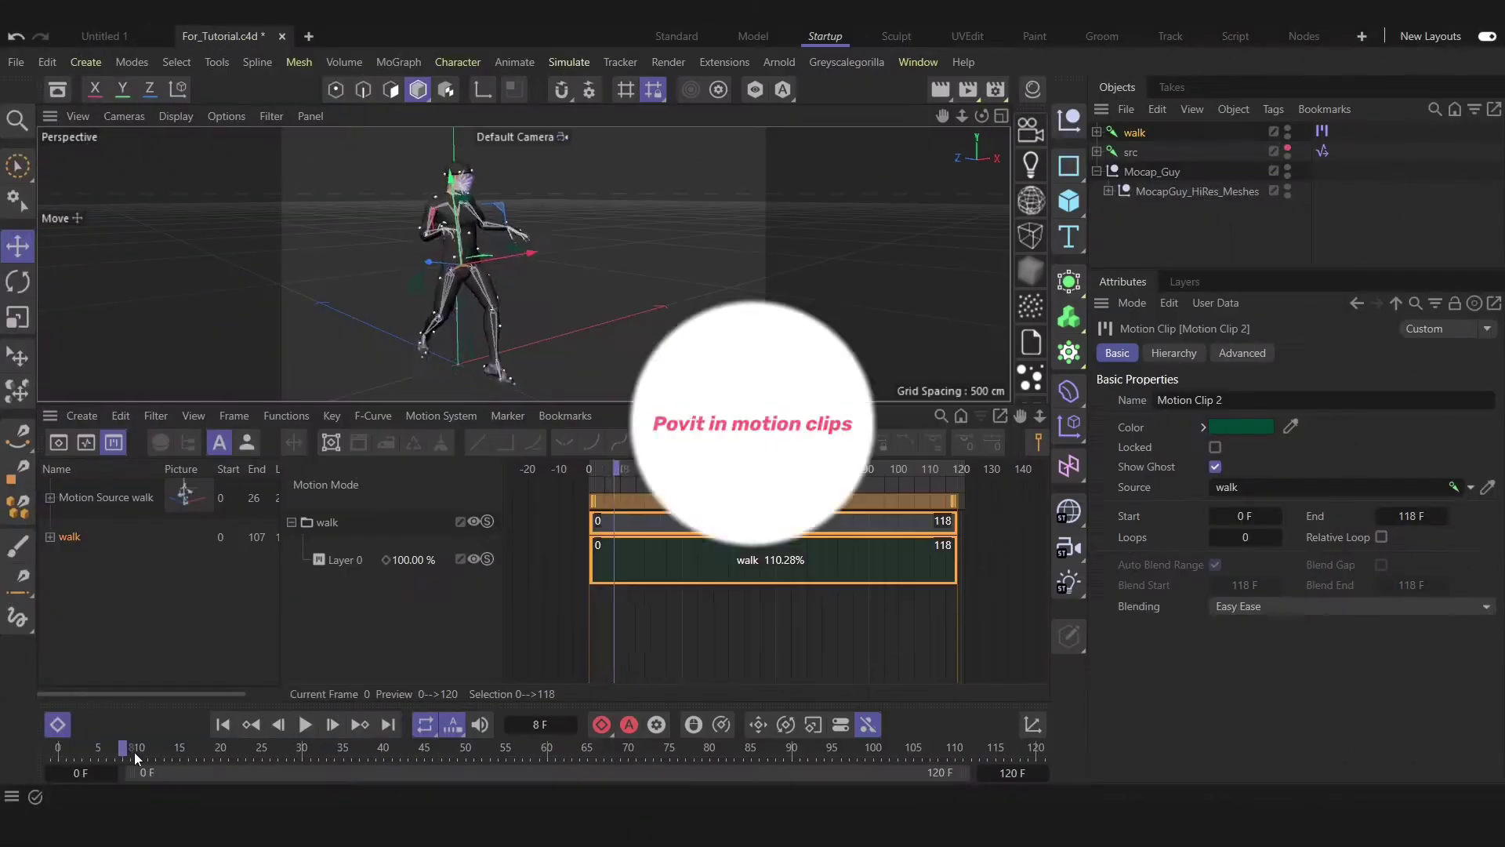
Return to frame 0 and create a pivot for the walk motion clip
left_click_drag(134, 751, 56, 774)
left_click_drag(529, 354, 650, 326, "alt")
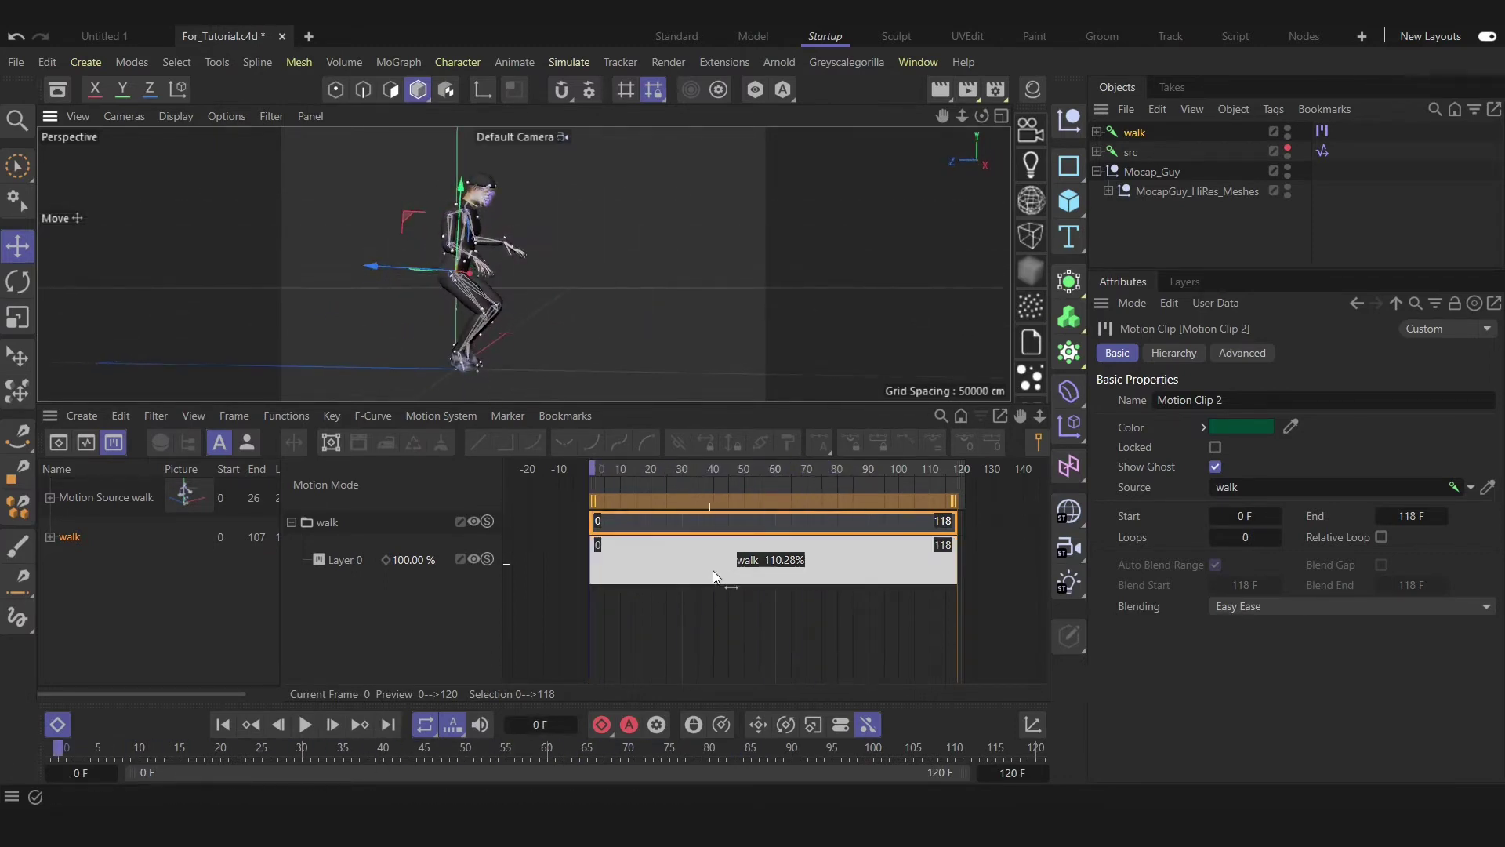
left_click(1242, 353)
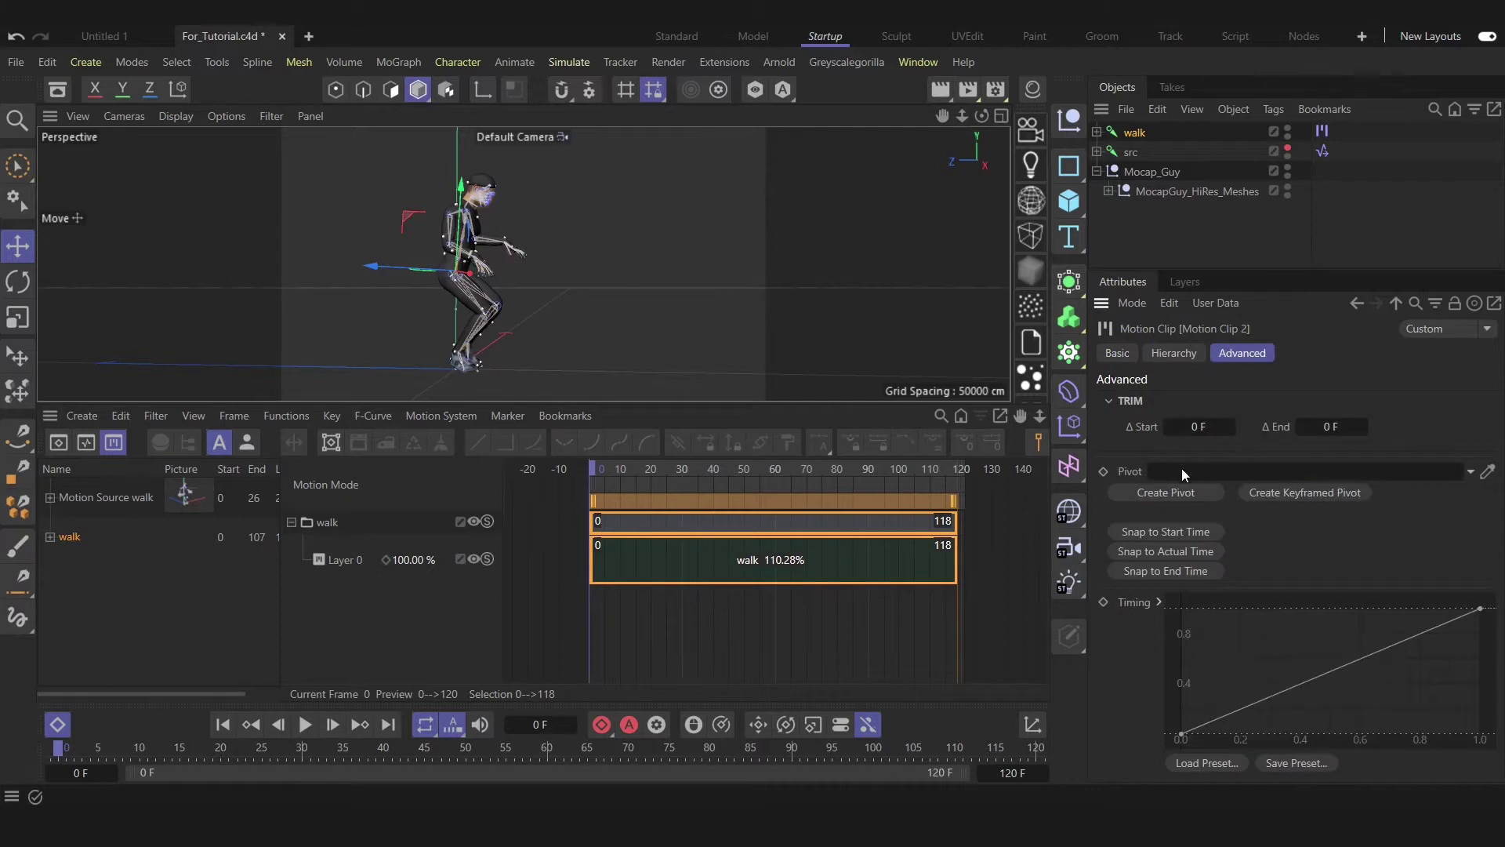
left_click(1203, 492)
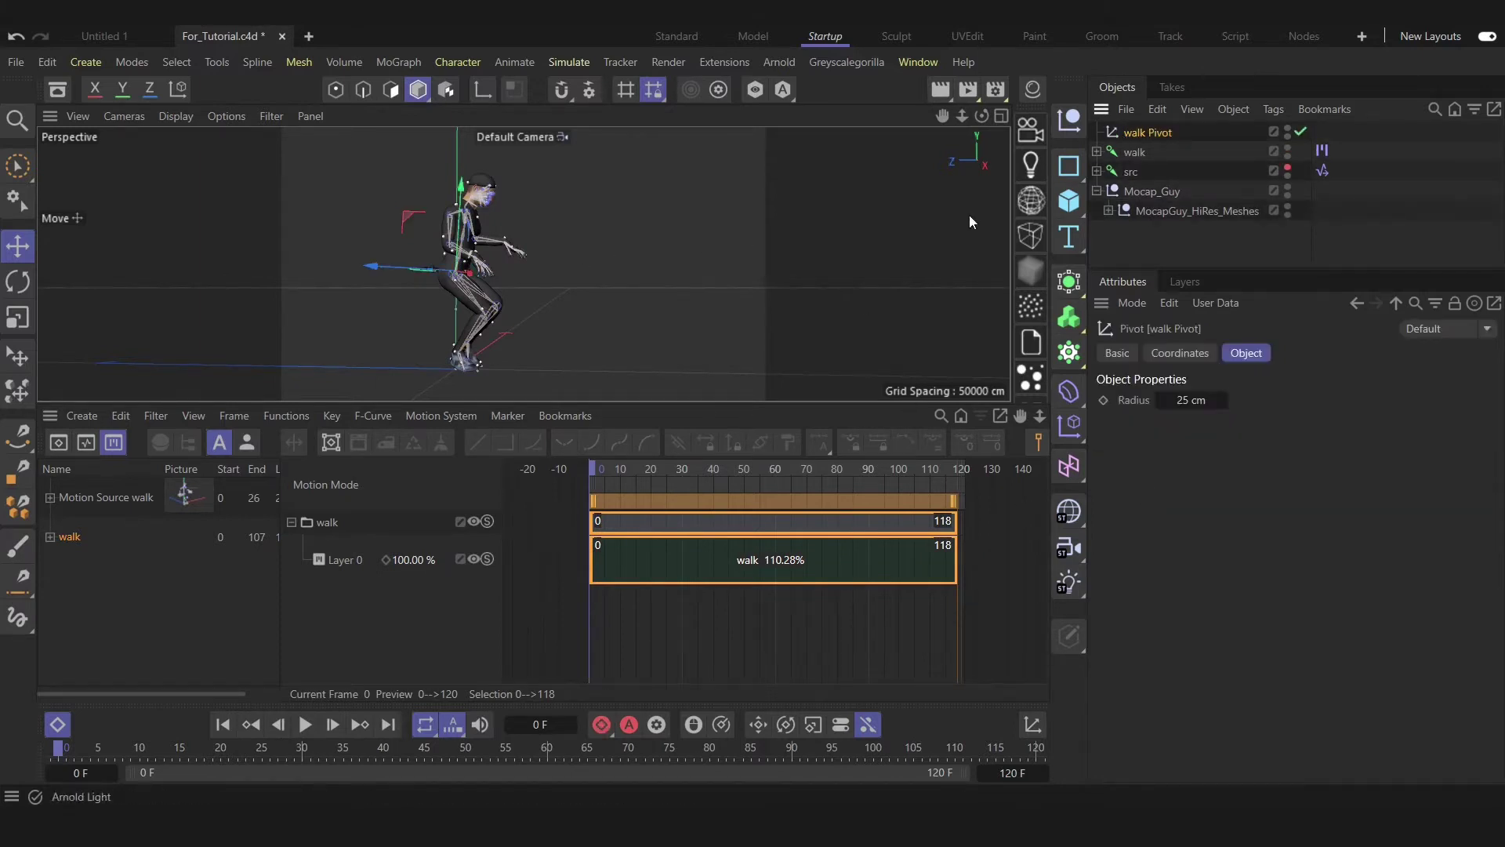
Keyframe the walk pivot's Z position at frame 0 and about frame 57 so the walk travels along Z
left_click_drag(340, 287, 537, 343)
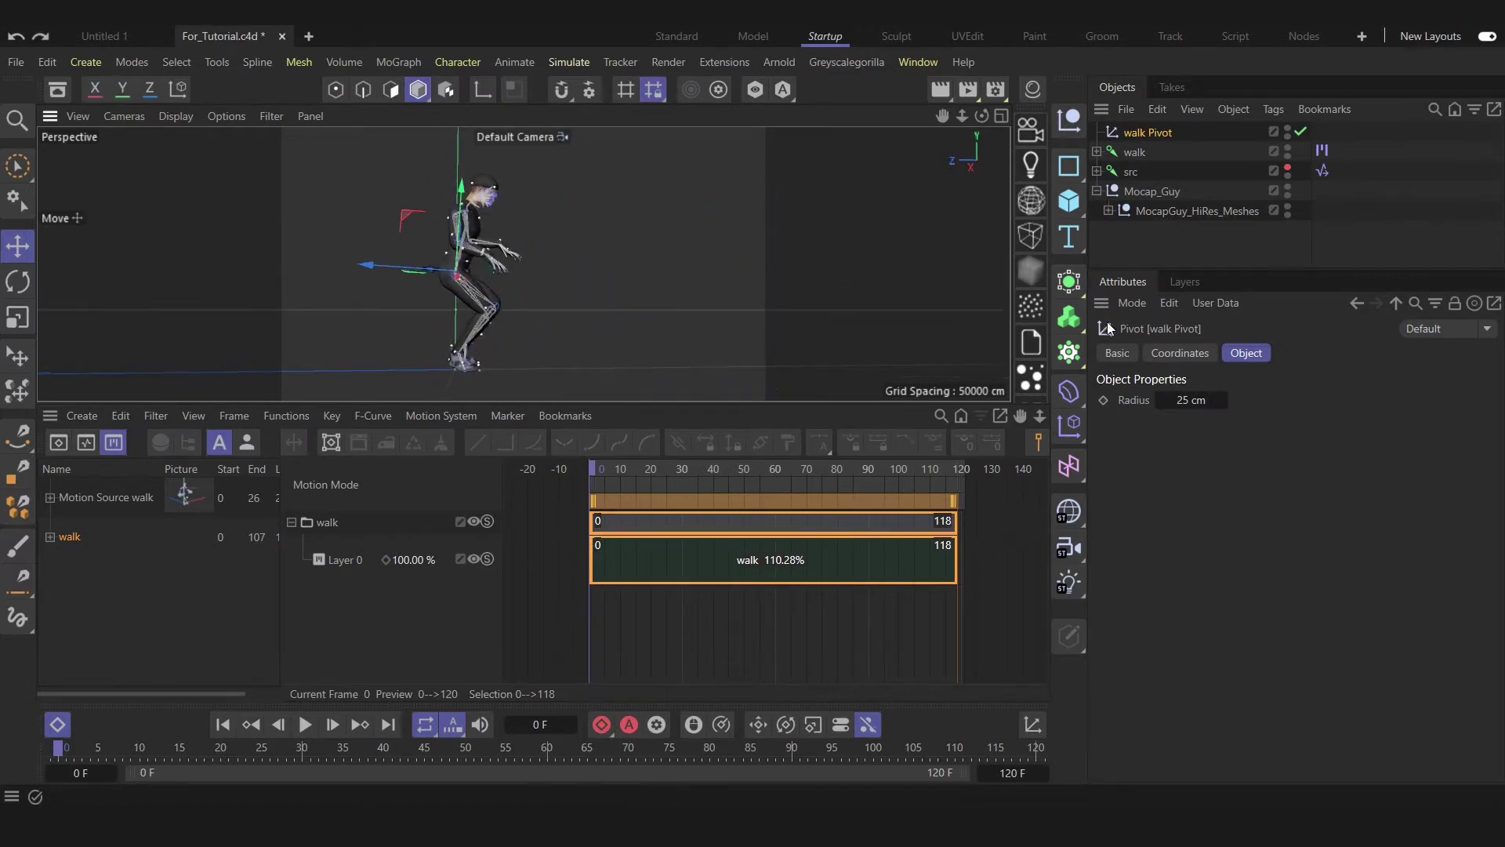
left_click(1176, 353)
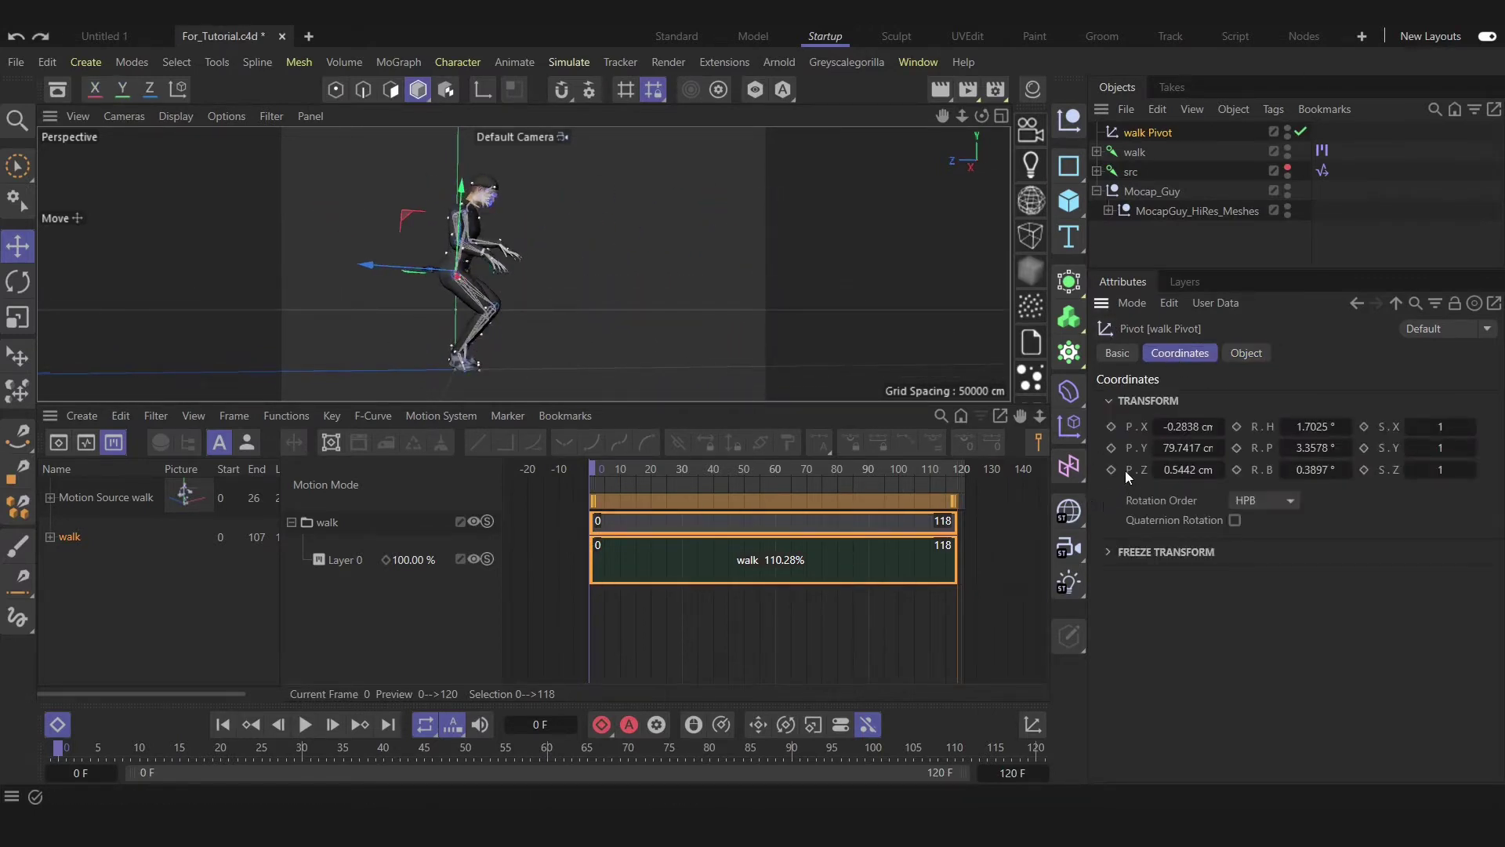
left_click_drag(353, 750, 524, 754)
left_click_drag(1174, 468, 1080, 470)
middle_click_drag(574, 323, 450, 310, "alt")
left_click_drag(75, 745, 44, 772)
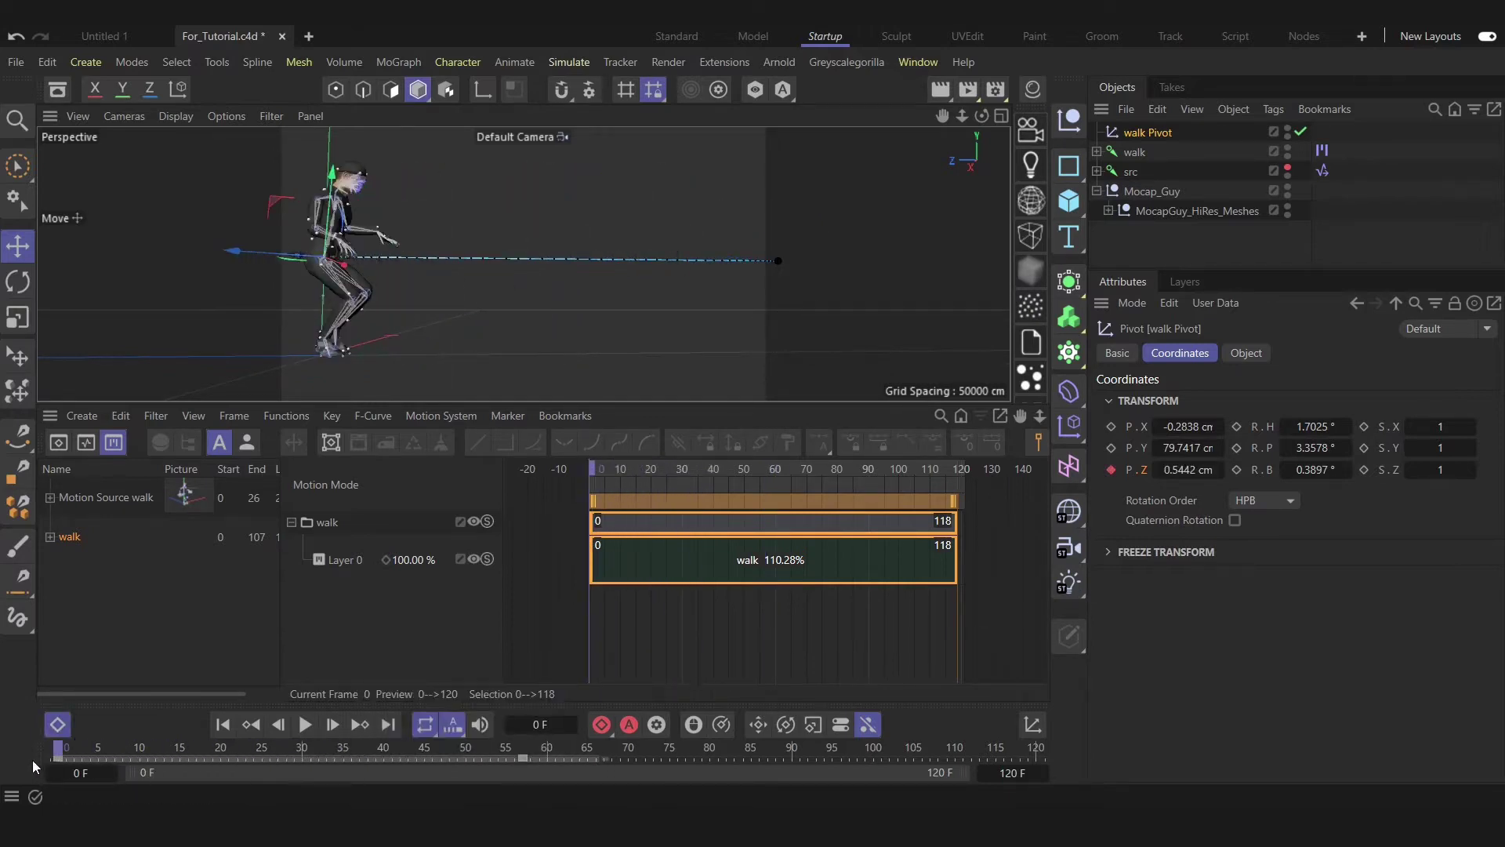
Set both position keys of the walk pivot to Linear interpolation and return to frame 0
left_click_drag(33, 762, 33, 763)
left_click(1253, 382)
left_click(1245, 429)
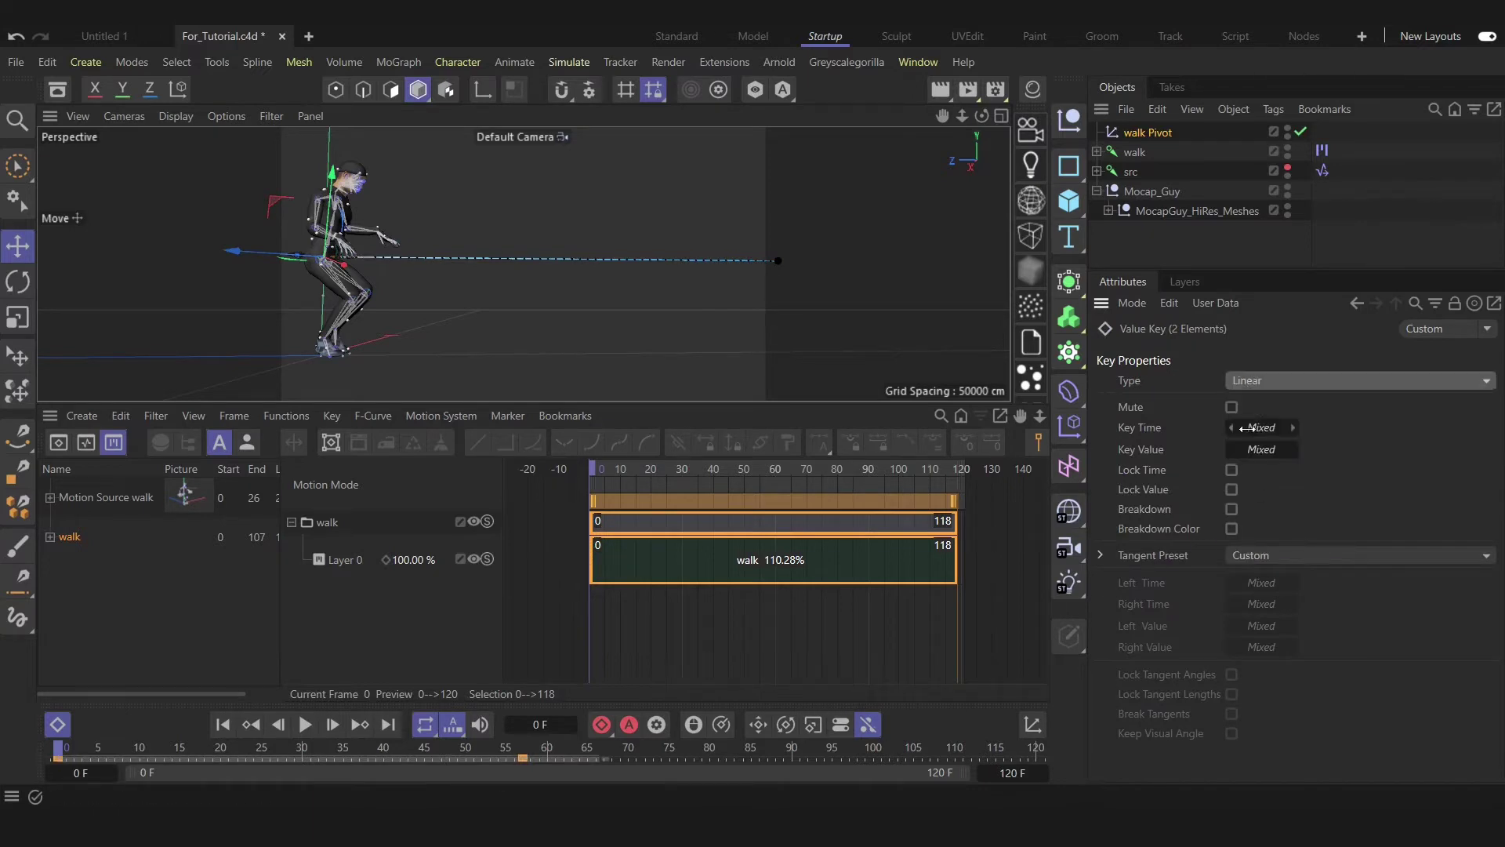
mouse_move(57, 750)
left_mouse_down()
mouse_move(494, 787)
mouse_move(53, 773)
left_mouse_up()
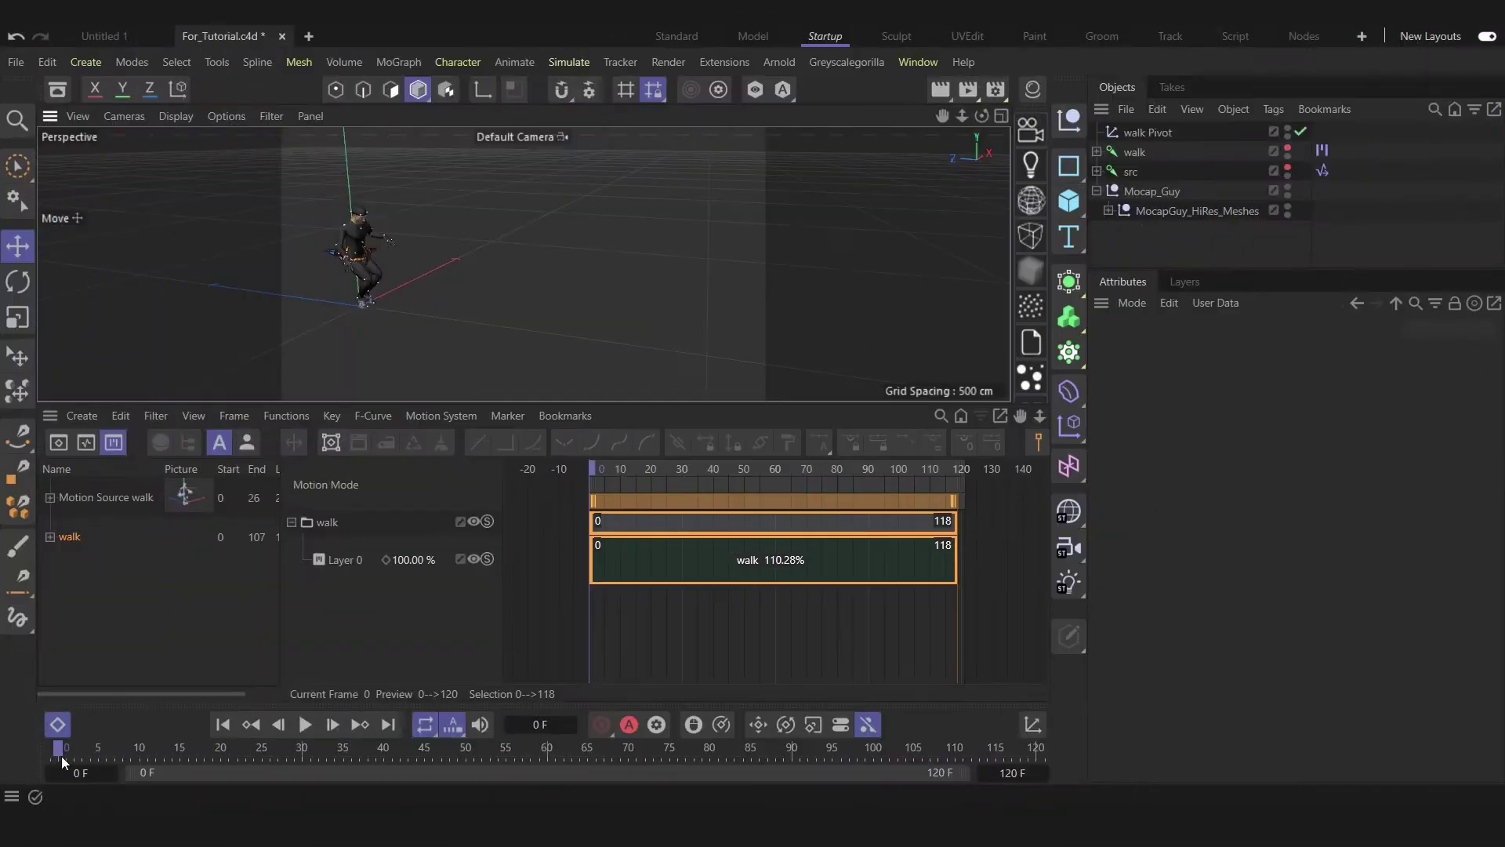
left_click_drag(67, 765, 43, 726)
Merge the stopping animation file into the scene and scrub its skeleton to frame 55
left_click(1134, 116)
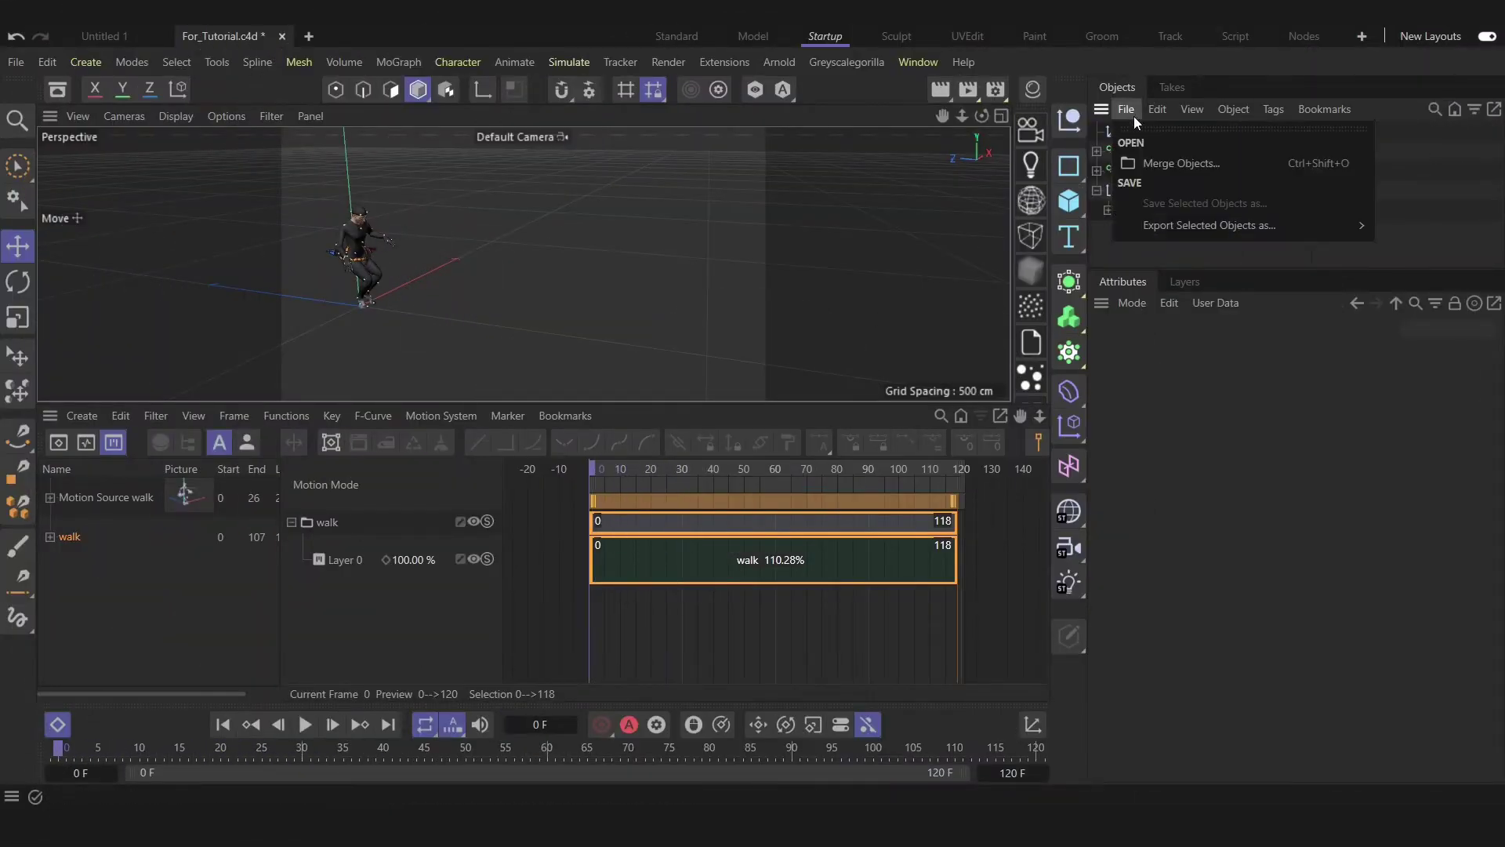
left_click(1150, 162)
double_click(235, 189)
left_click(227, 527)
scroll(342, 276, "up", 5)
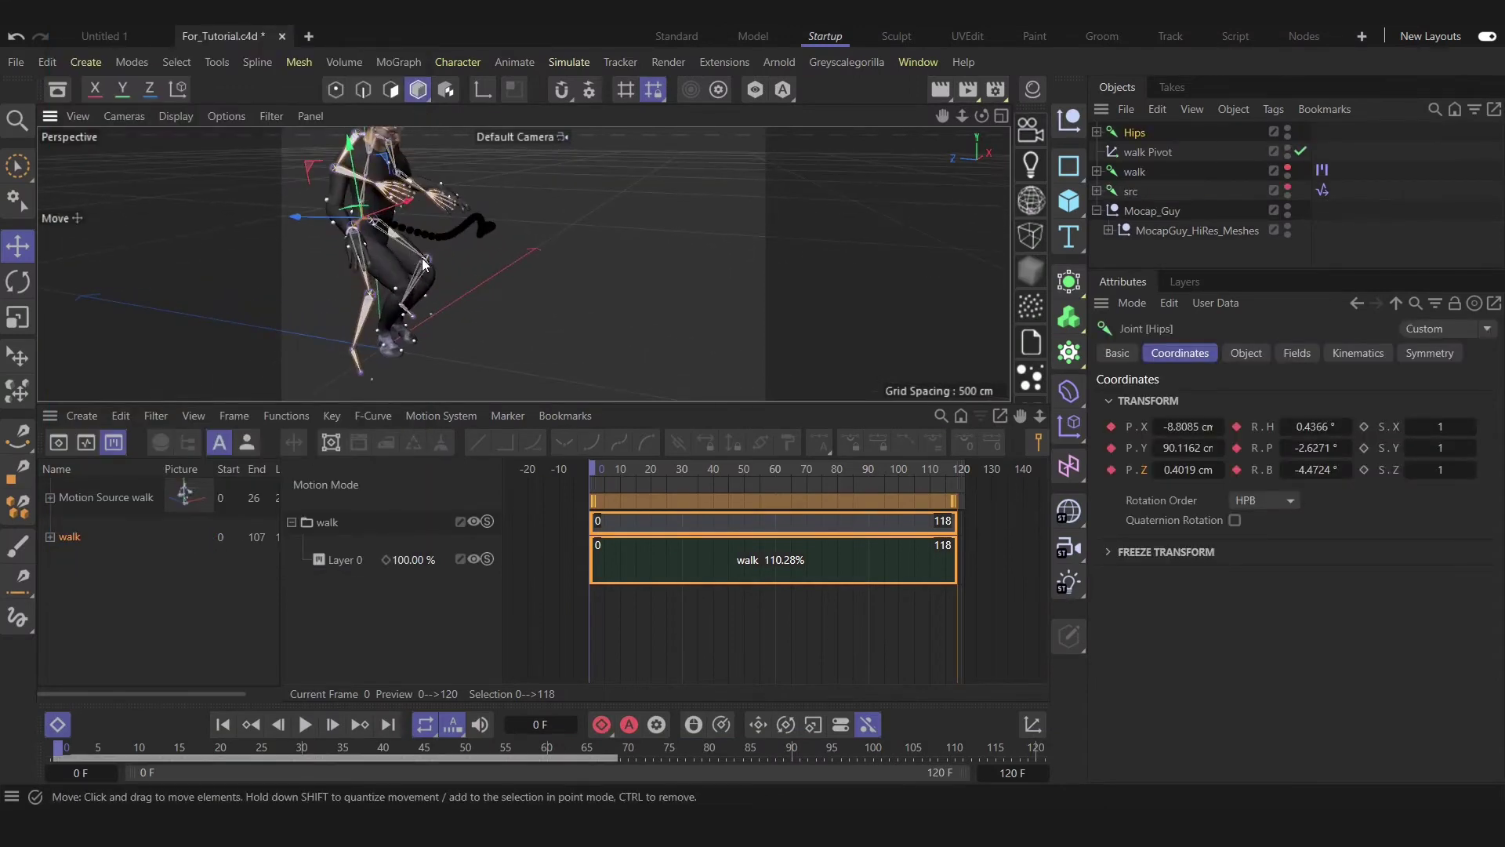
middle_click_drag(422, 257, 433, 314, "alt")
left_click_drag(44, 741, 506, 753)
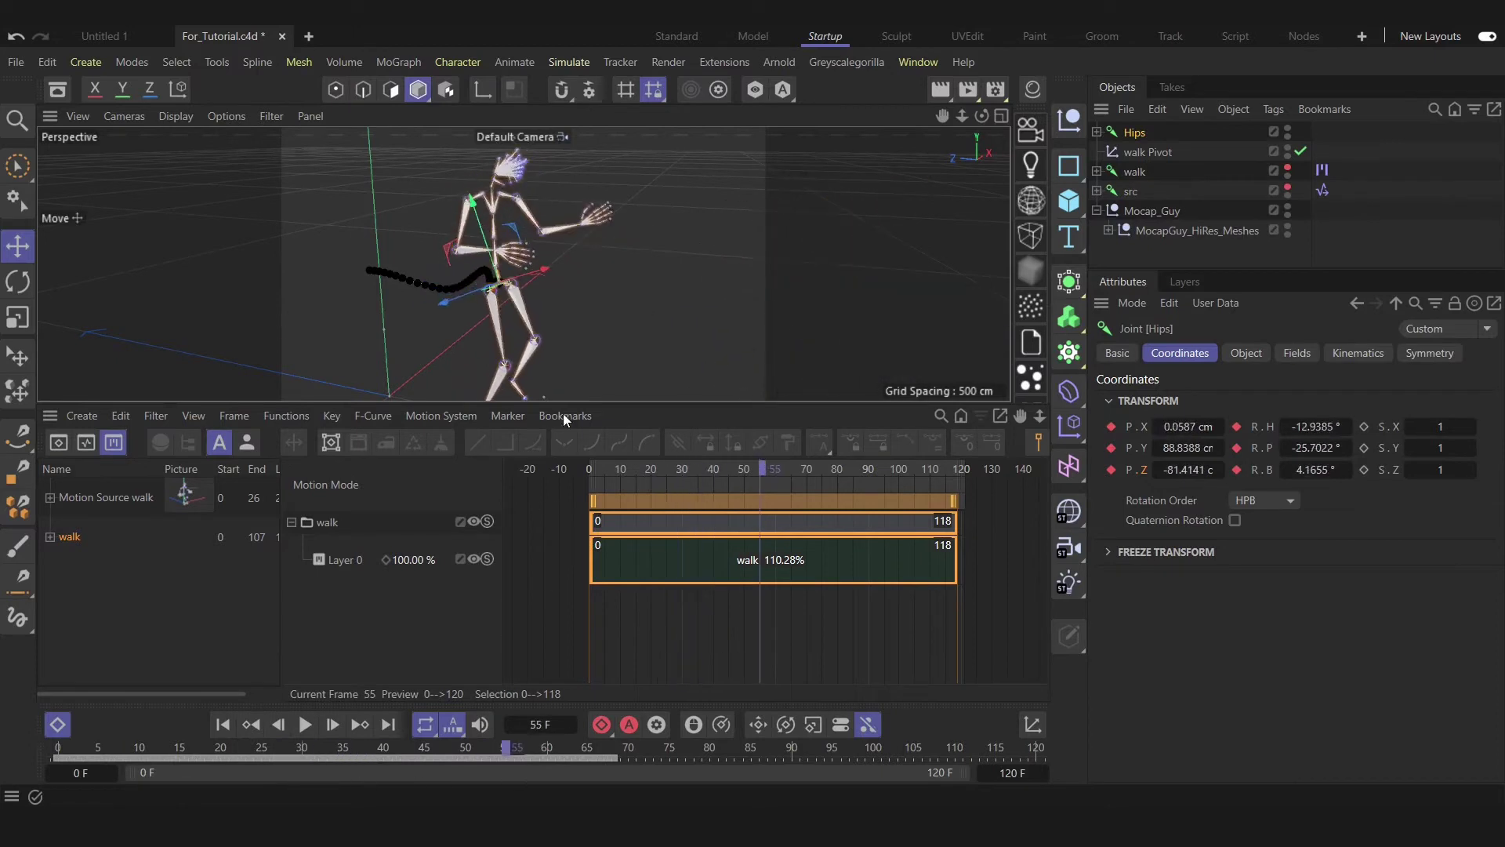
Rename the merged Hips skeleton as Stop and keep it selected
scroll(506, 306, "down", 3)
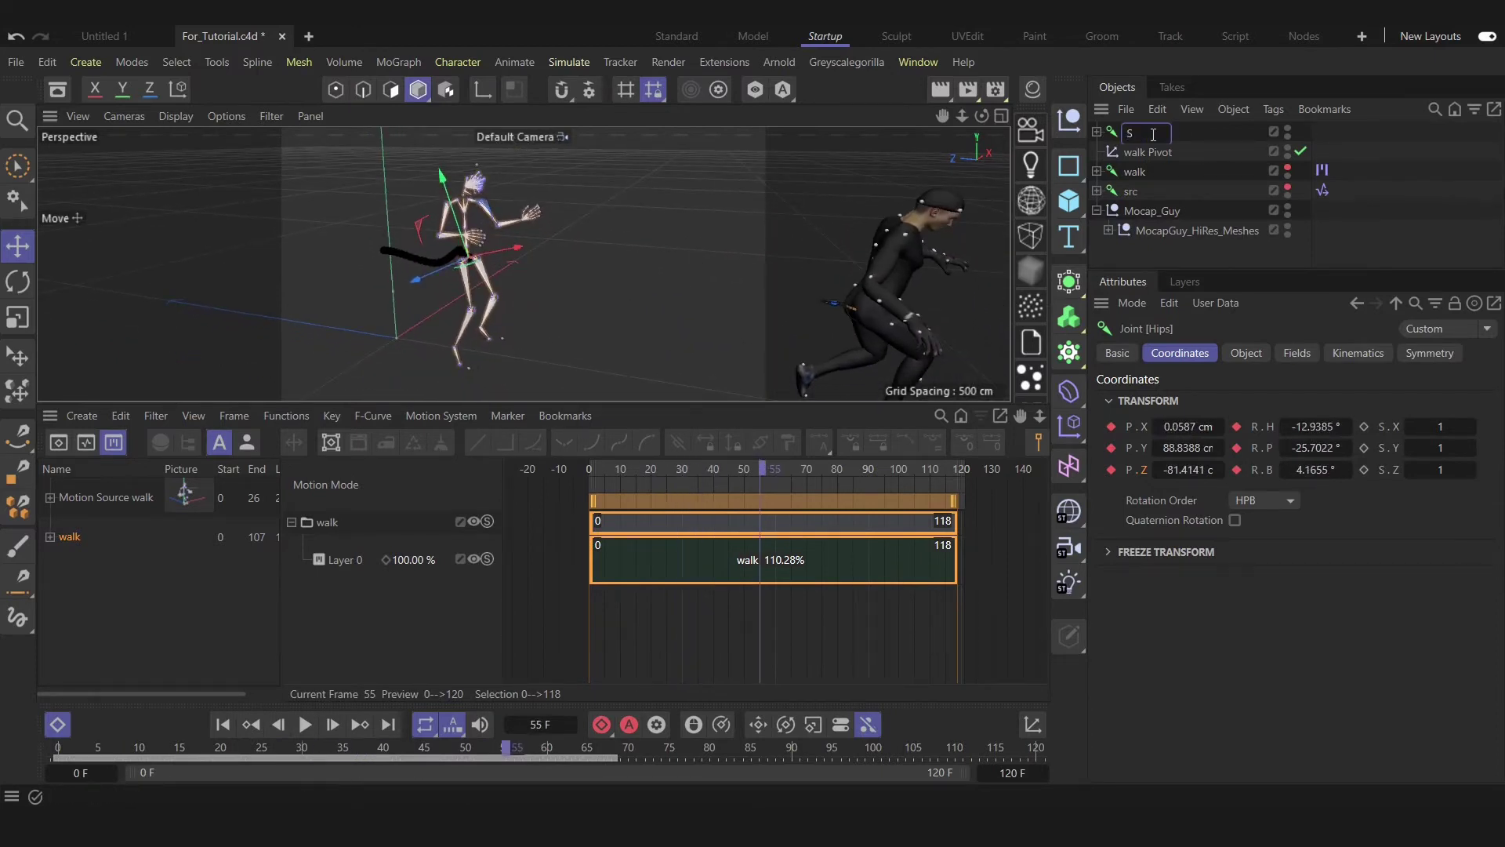
key("Return")
left_click(1196, 146)
left_click(1137, 136)
Add a motion source named Motion Source Stop from the Stop skeleton, frames 0 to 68, with Create Motion Clip off
left_click(586, 60)
mouse_move(539, 61)
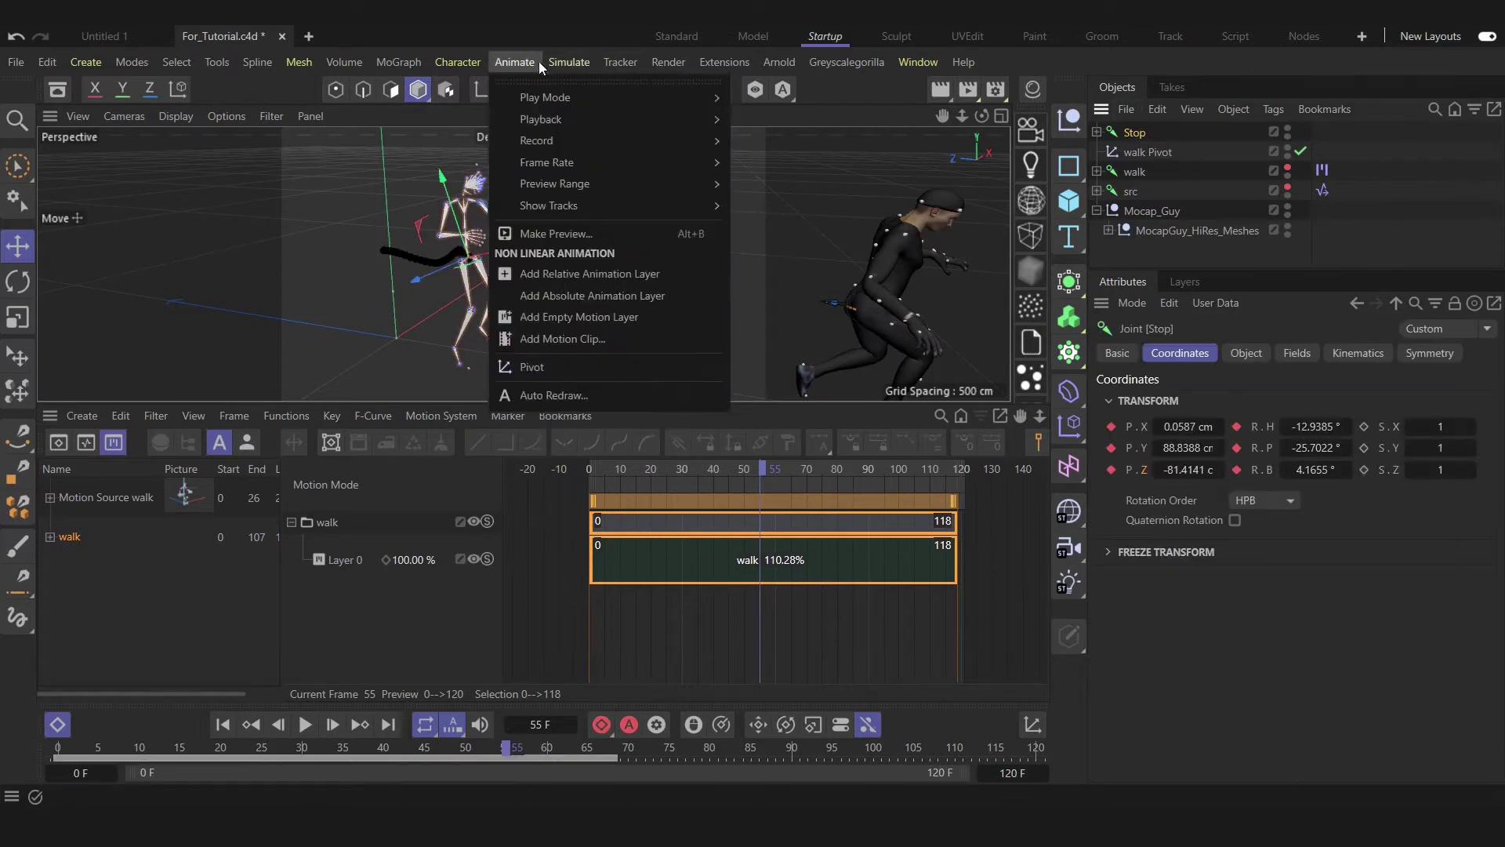
left_click(574, 338)
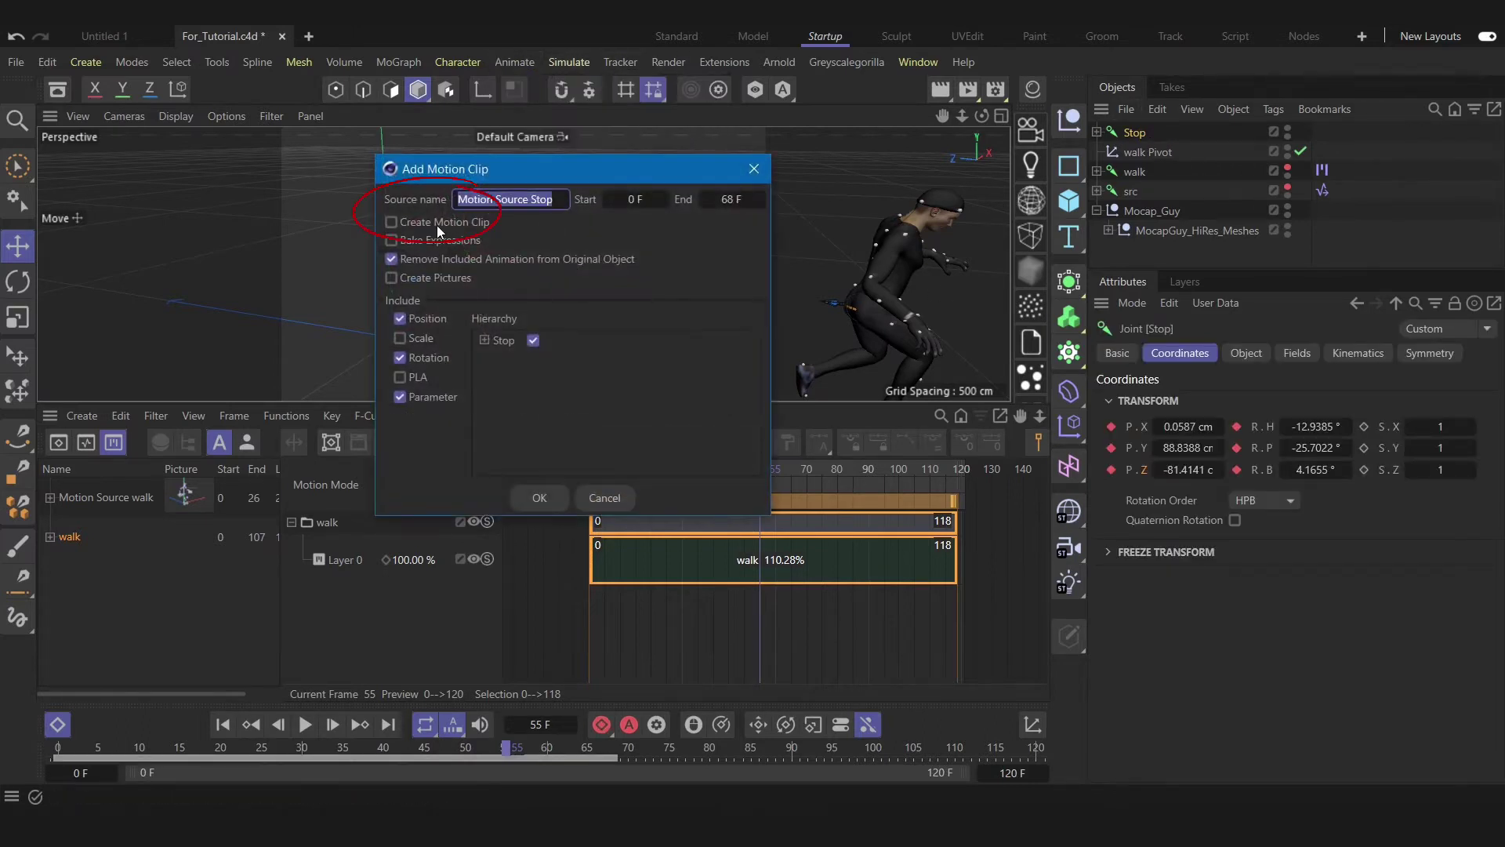
left_click(537, 500)
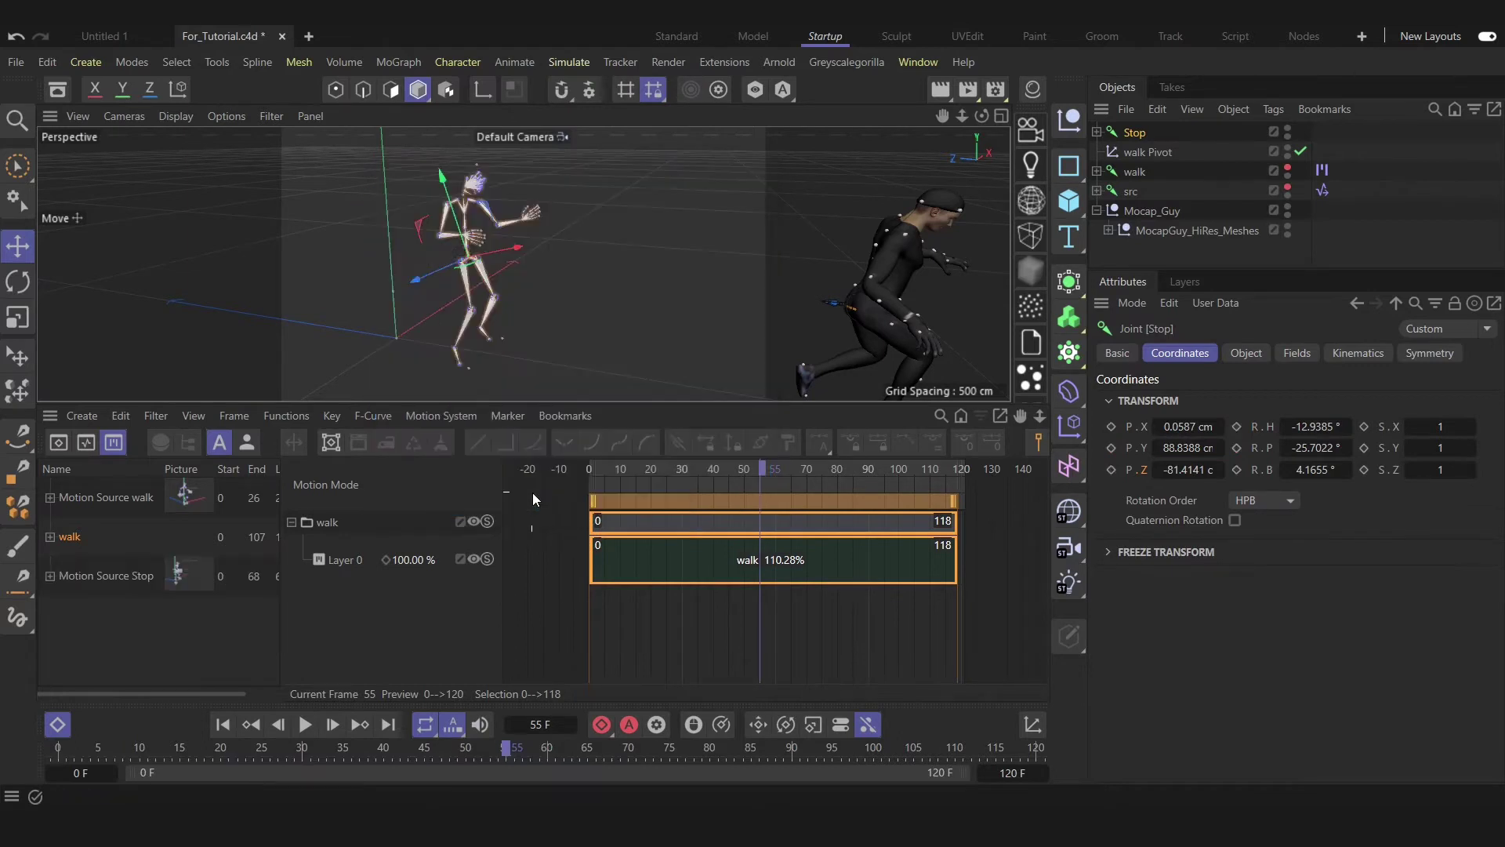
Split the walk clip at frame 61 and delete the second part
scroll(532, 272, "down", 3)
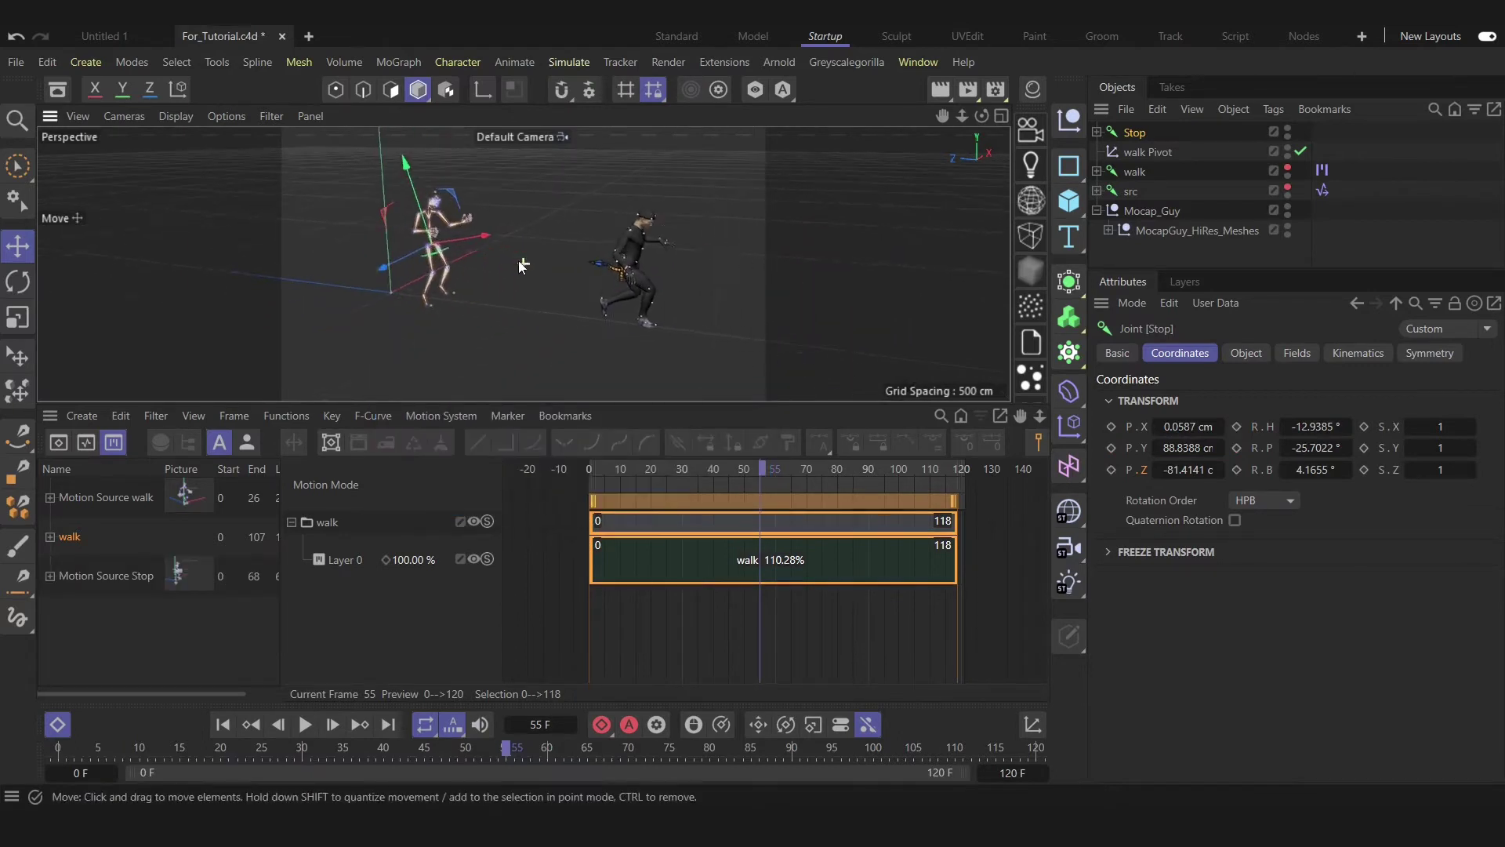
middle_click_drag(522, 264, 489, 263, "alt")
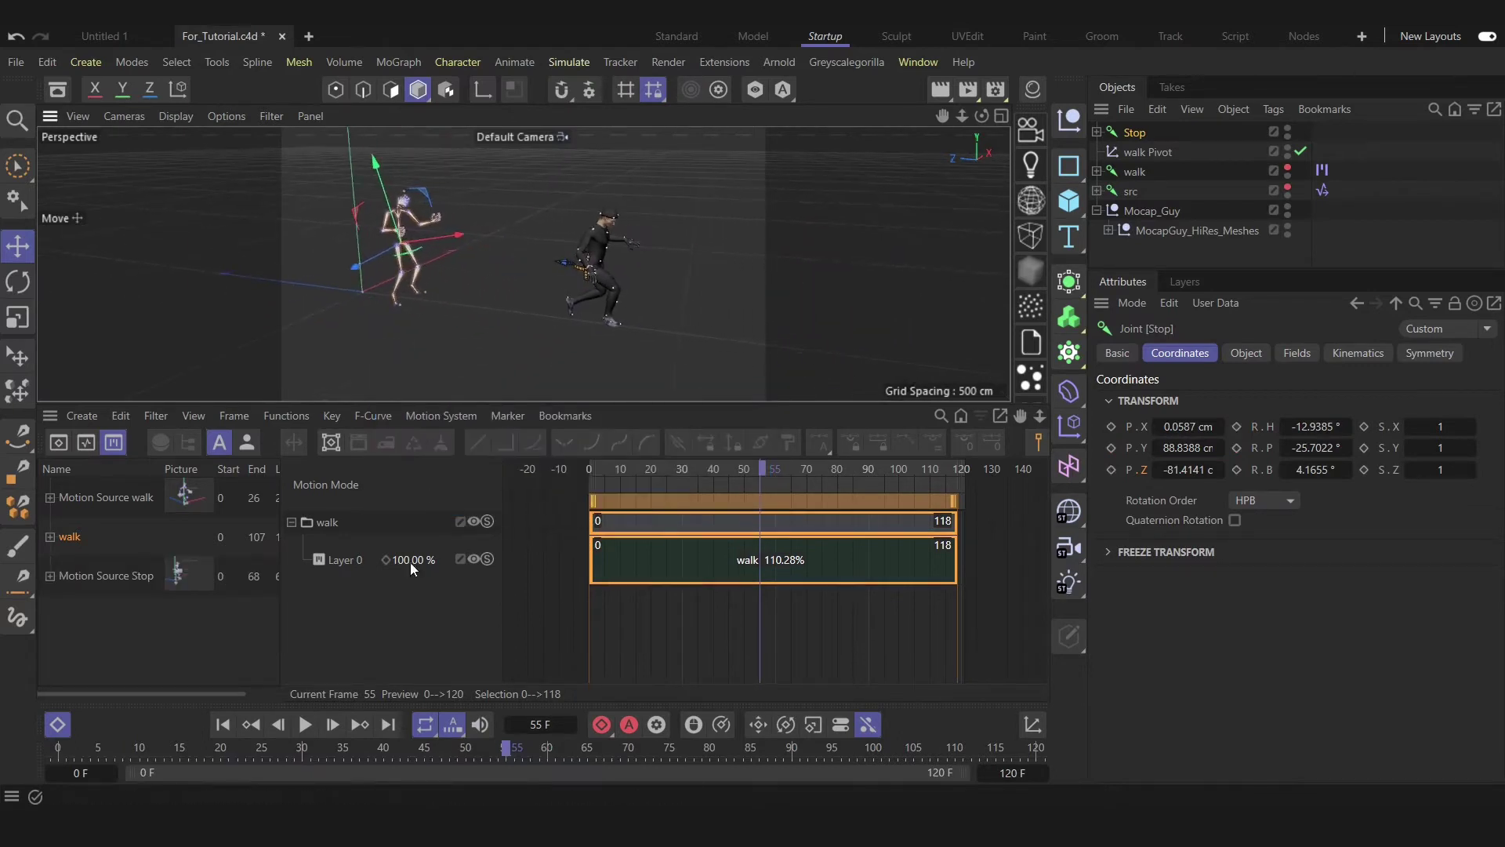
mouse_move(759, 469)
left_mouse_down()
mouse_move(794, 469)
mouse_move(779, 468)
left_mouse_up()
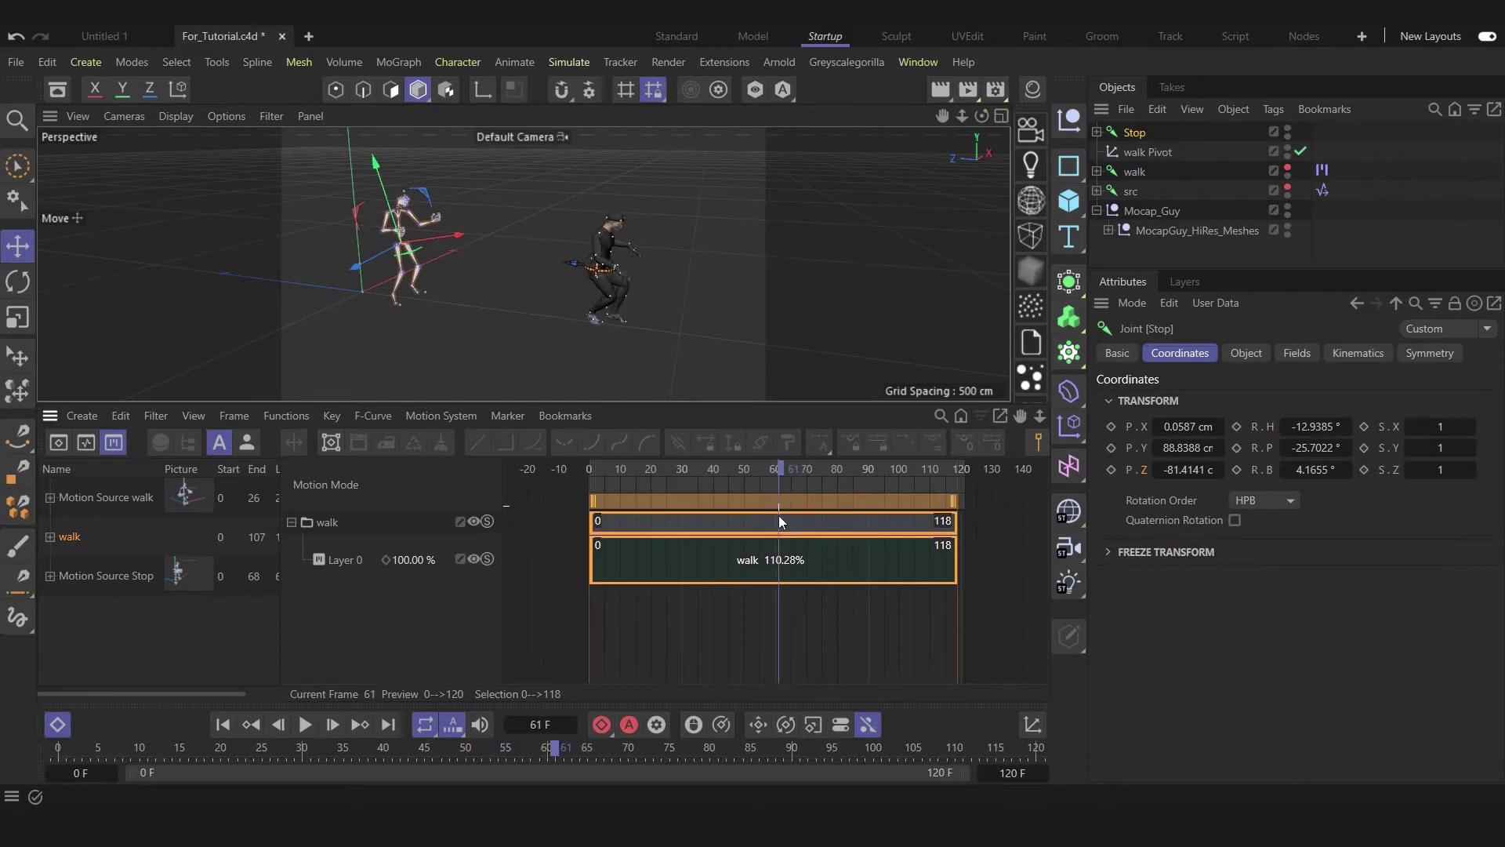
right_click(777, 557)
left_click(825, 697)
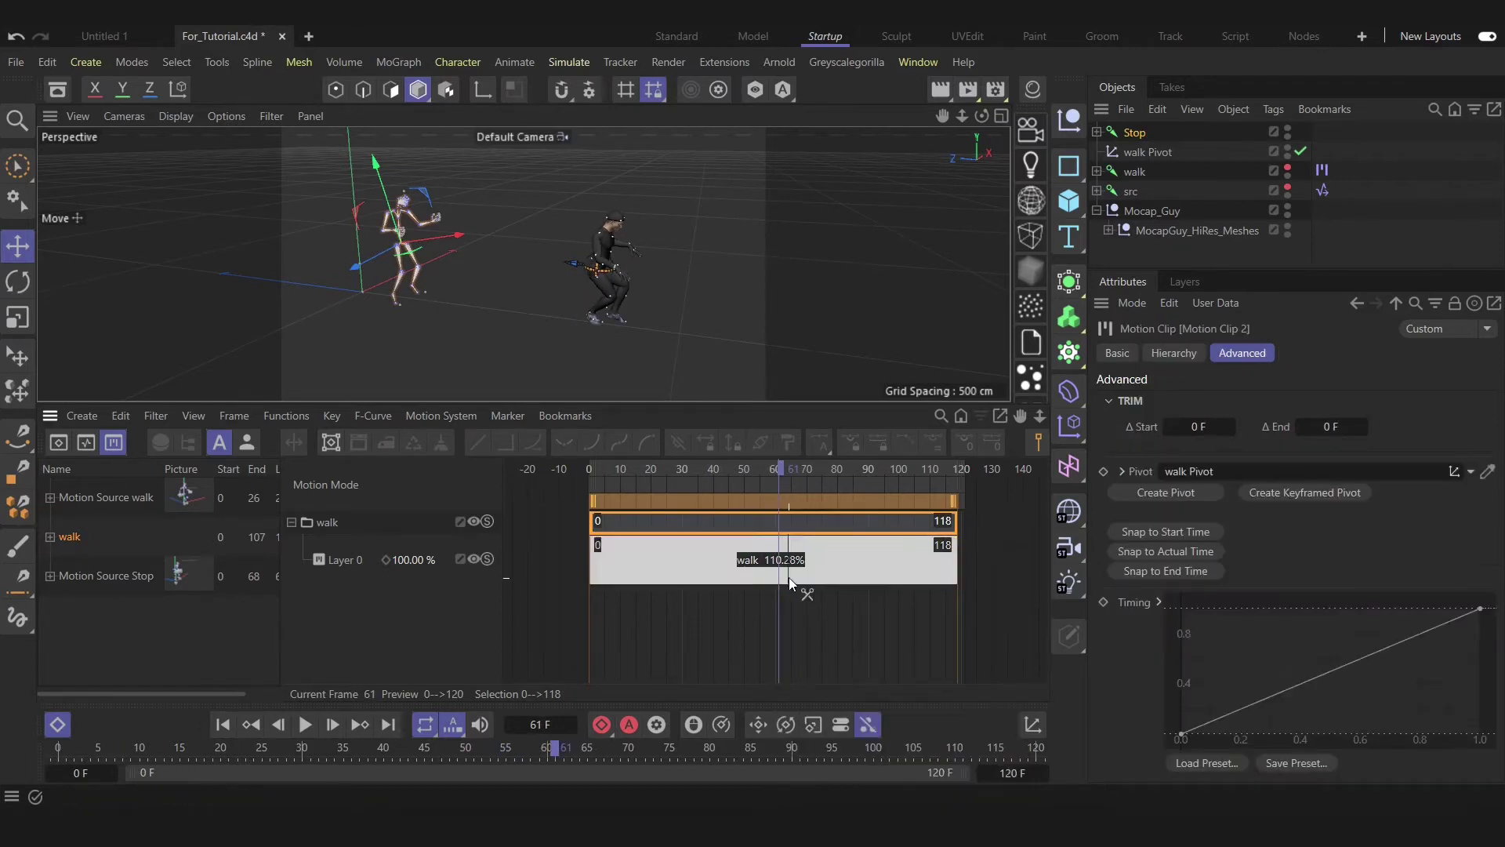
right_click(842, 550)
left_click(892, 693)
left_click(862, 552)
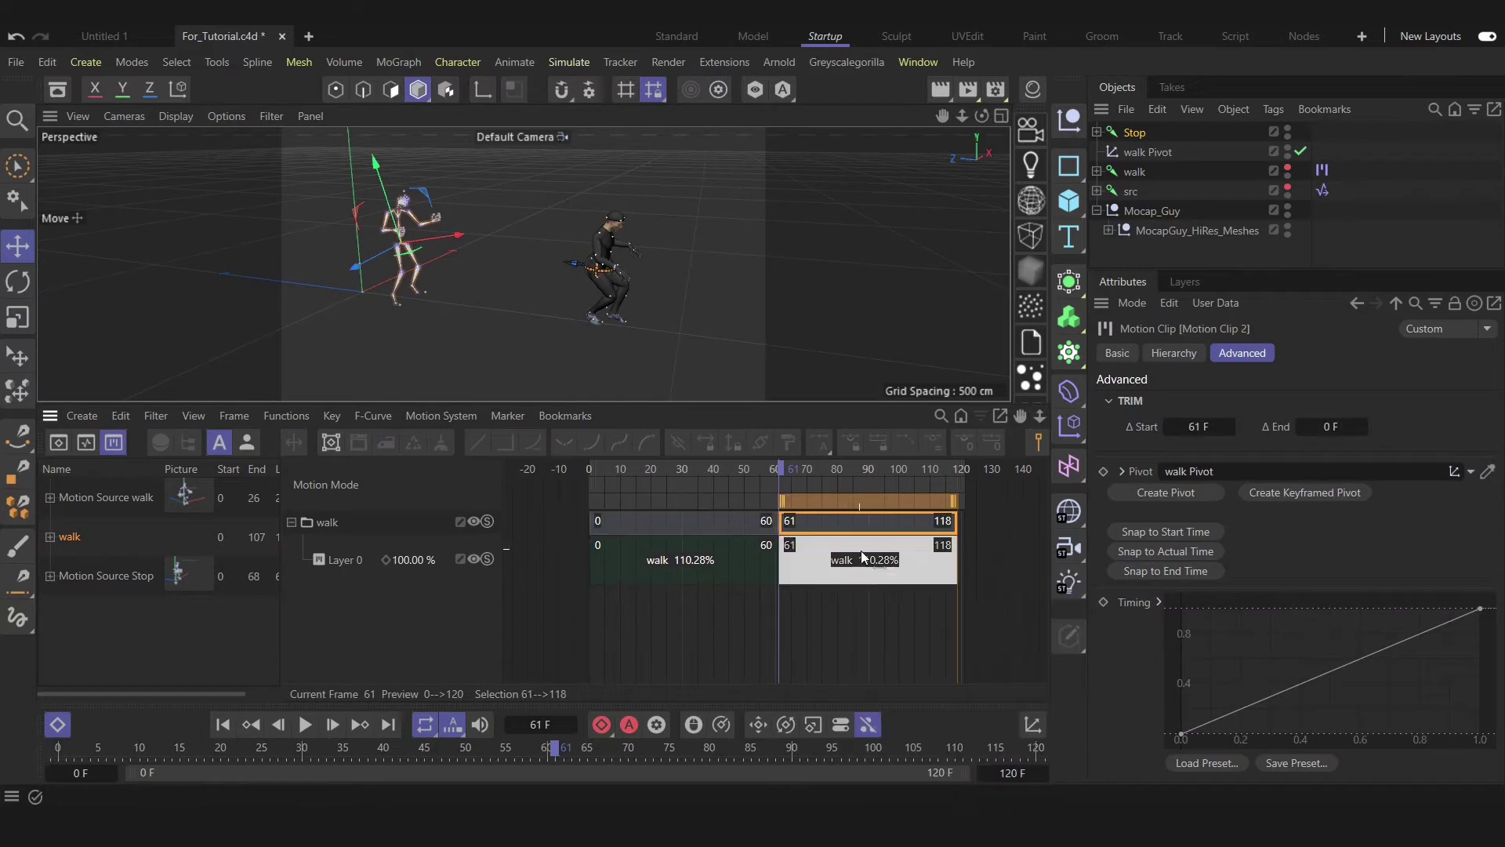
key("Delete")
Place Motion Source Stop on Layer 0 from frame 53, overlapping the end of the walk clip
left_click_drag(698, 655, 796, 485)
left_click(888, 621)
left_click(885, 577)
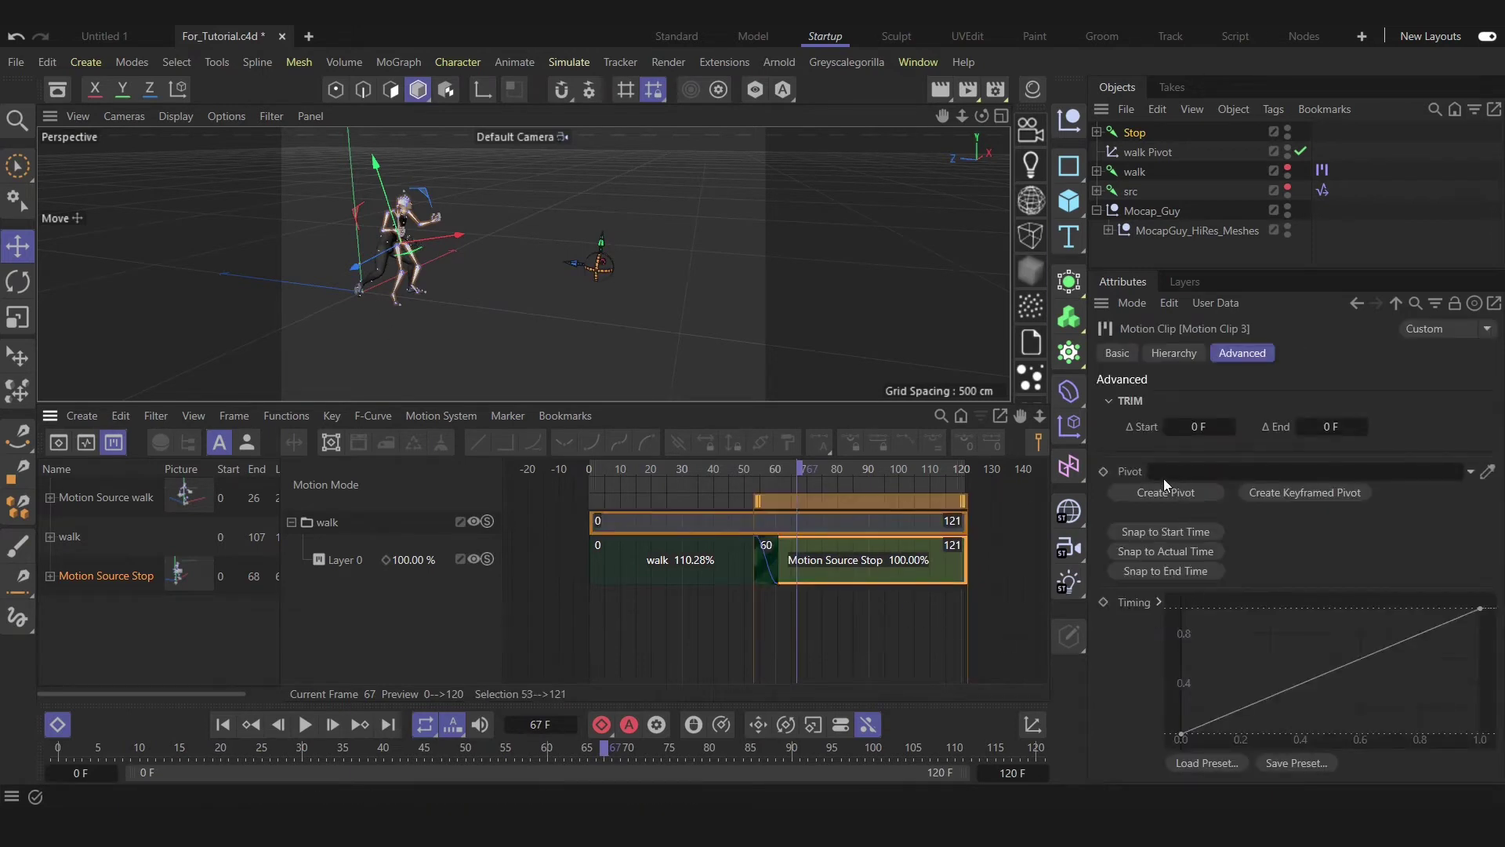
Create a pivot for the Motion Source Stop clip at frame 0 and rename it Stop Pivot
left_click(233, 722)
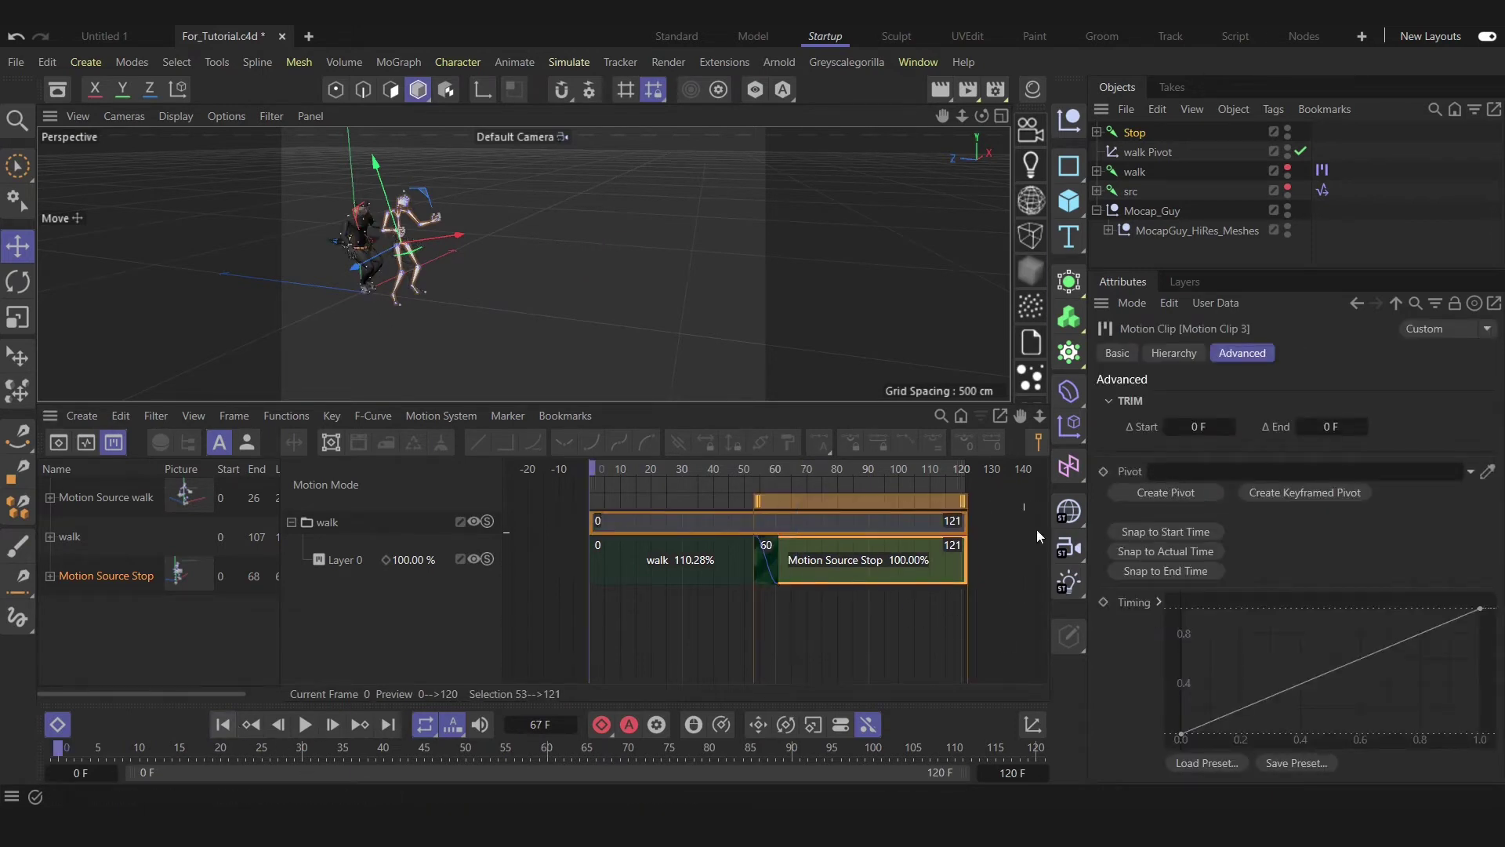
left_click(1164, 493)
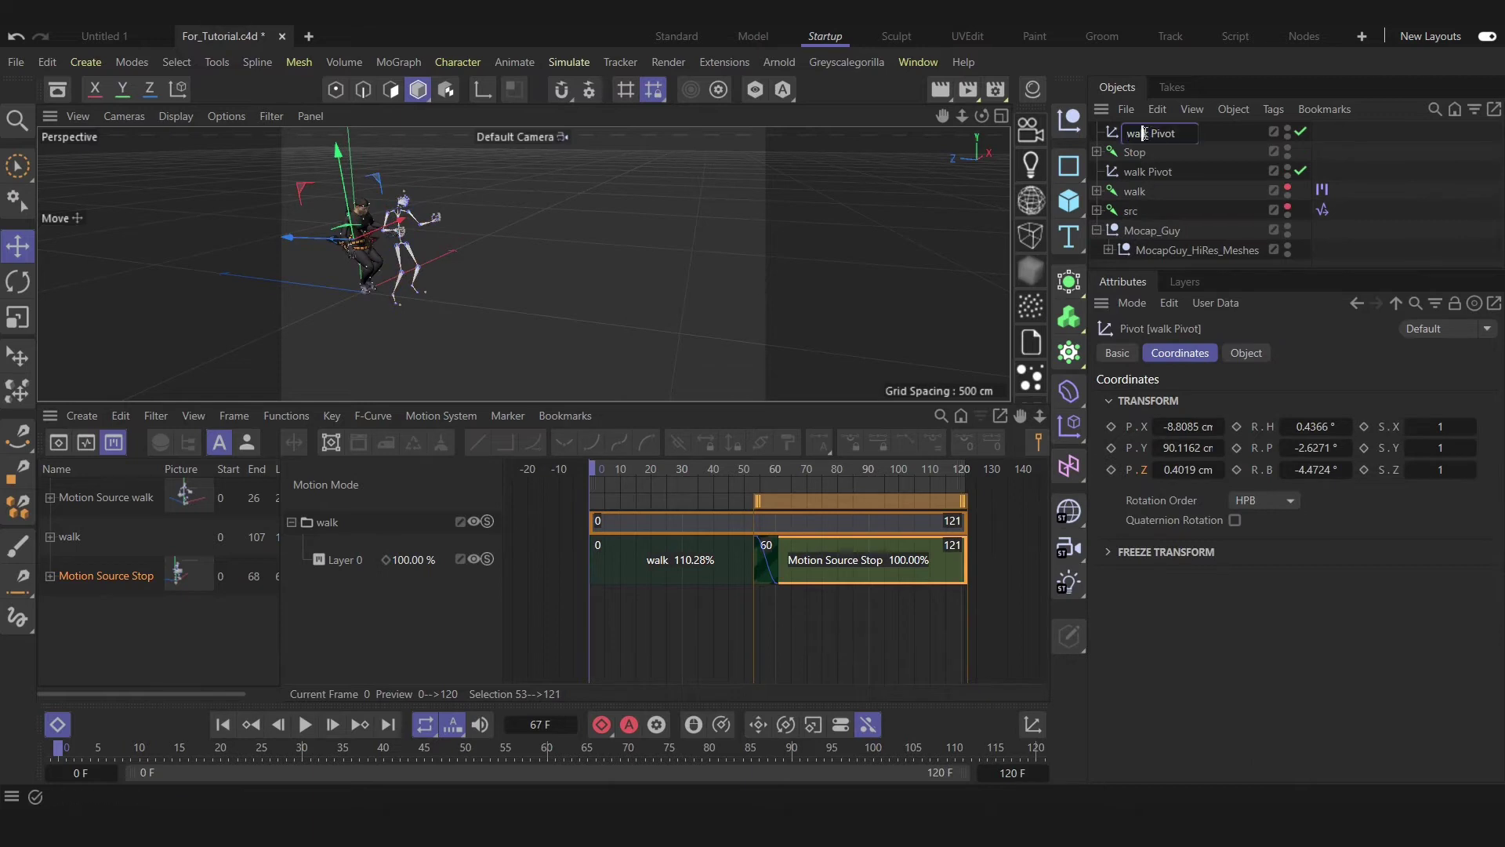
type("S")
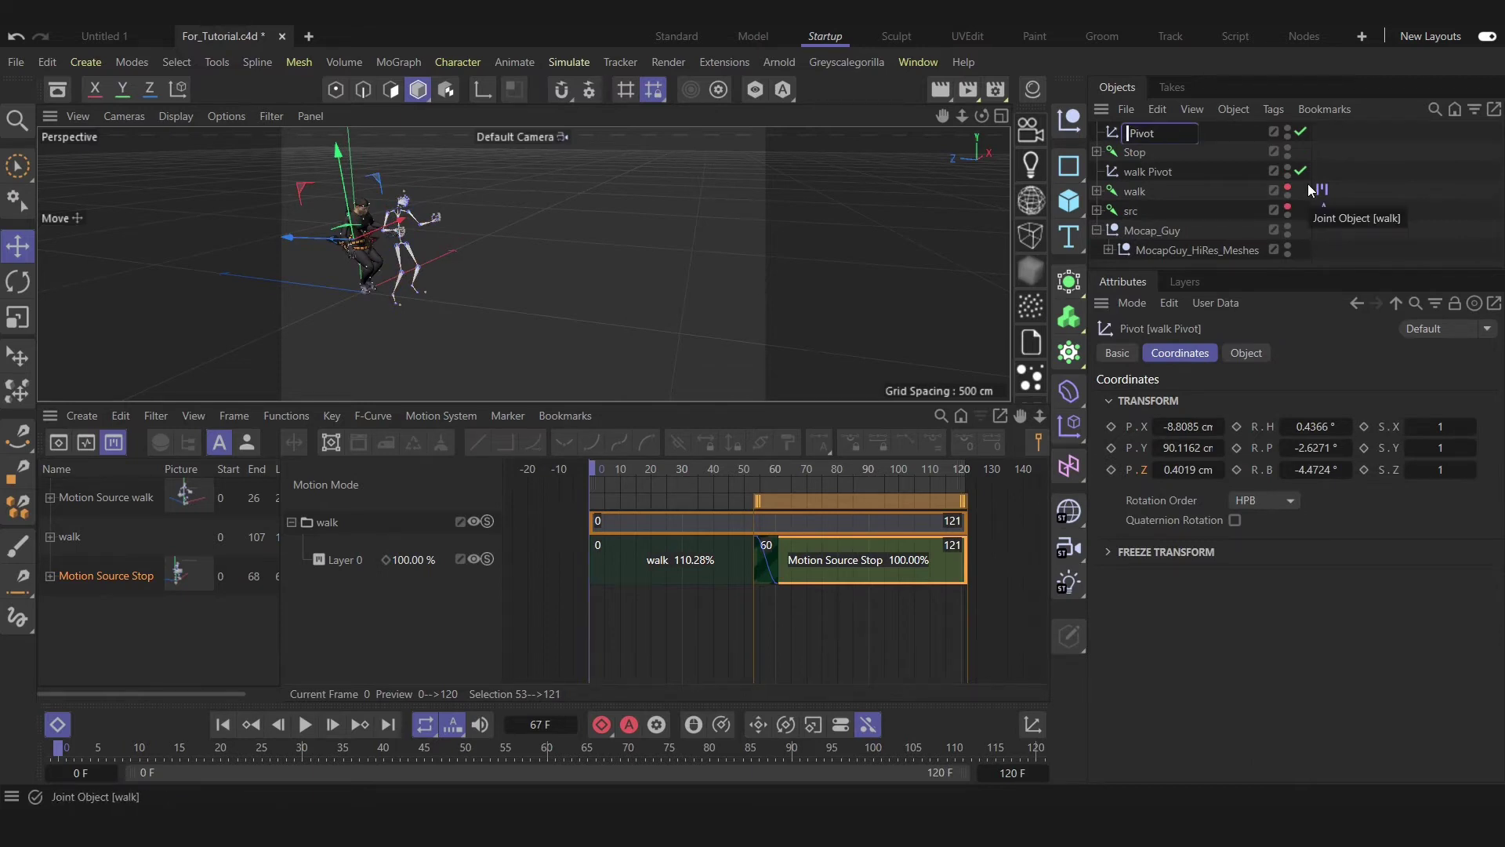
type("top")
key("Return")
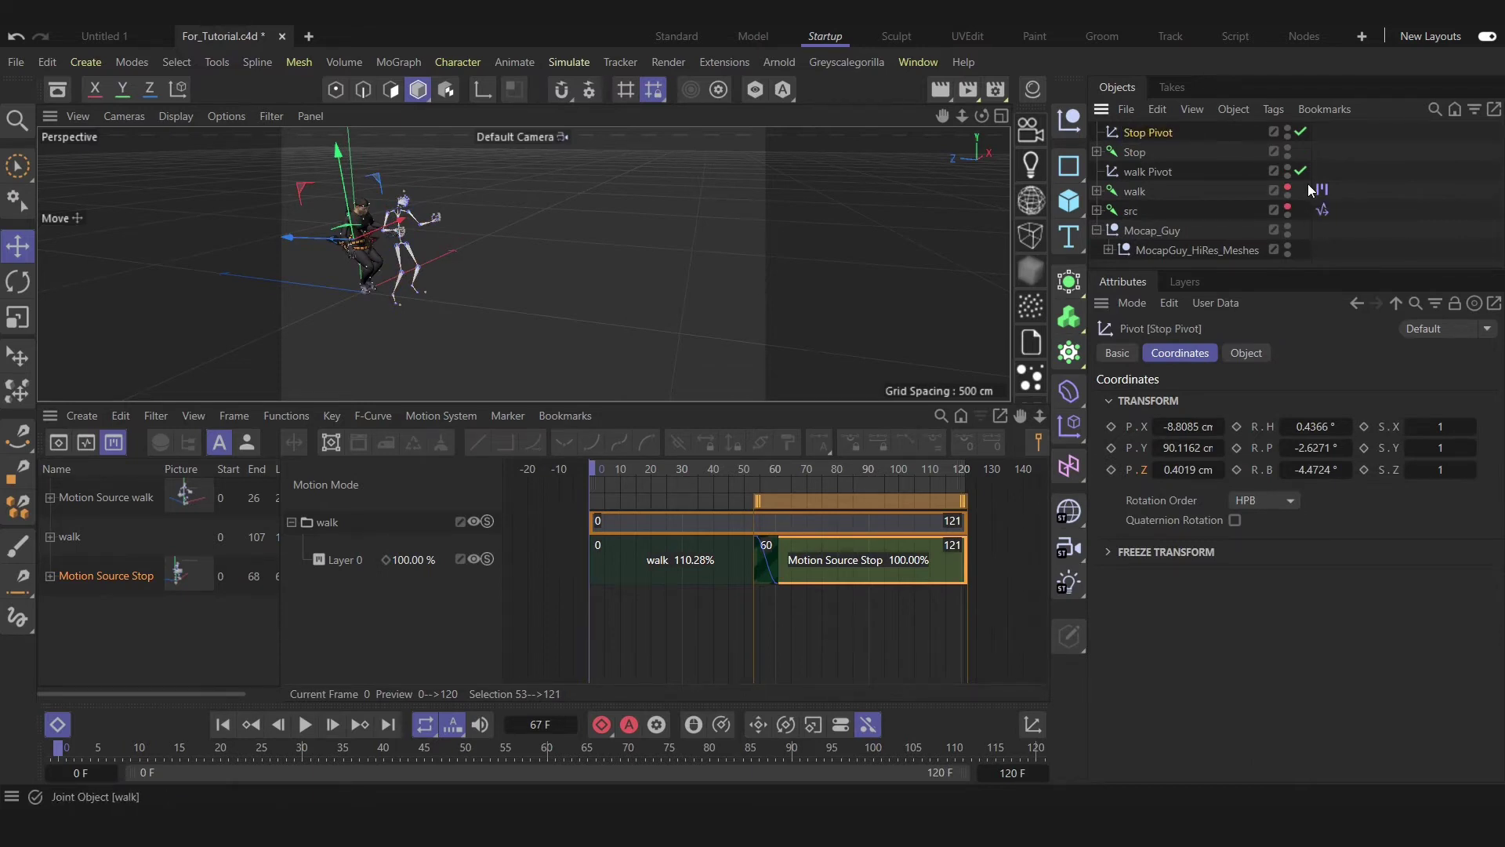
Make Stop Pivot a child of walk Pivot and scrub through the transition between the two clips
left_click_drag(1151, 132, 1155, 170)
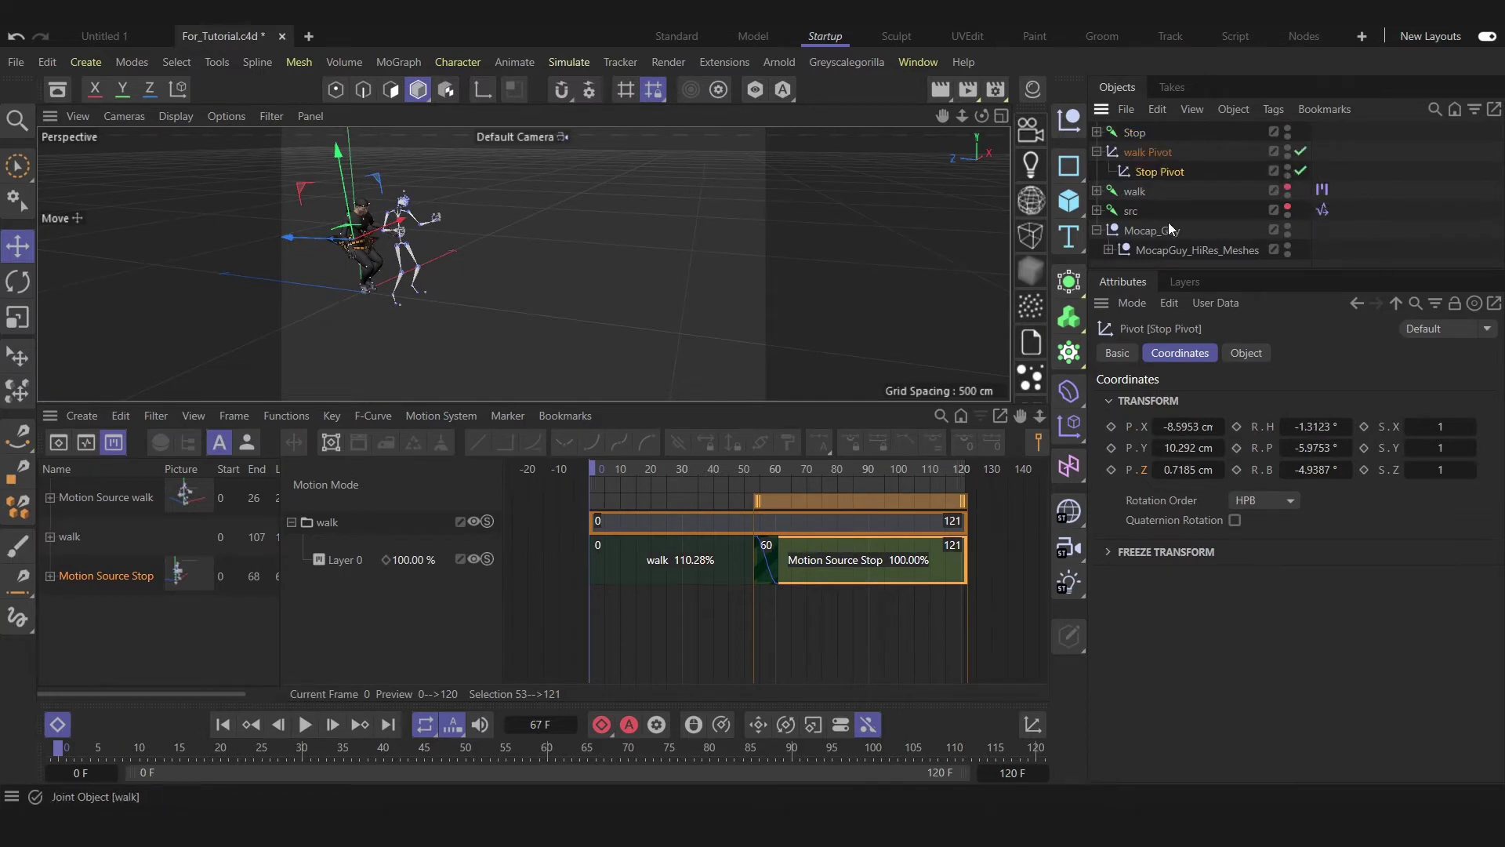
left_click_drag(58, 754, 595, 771)
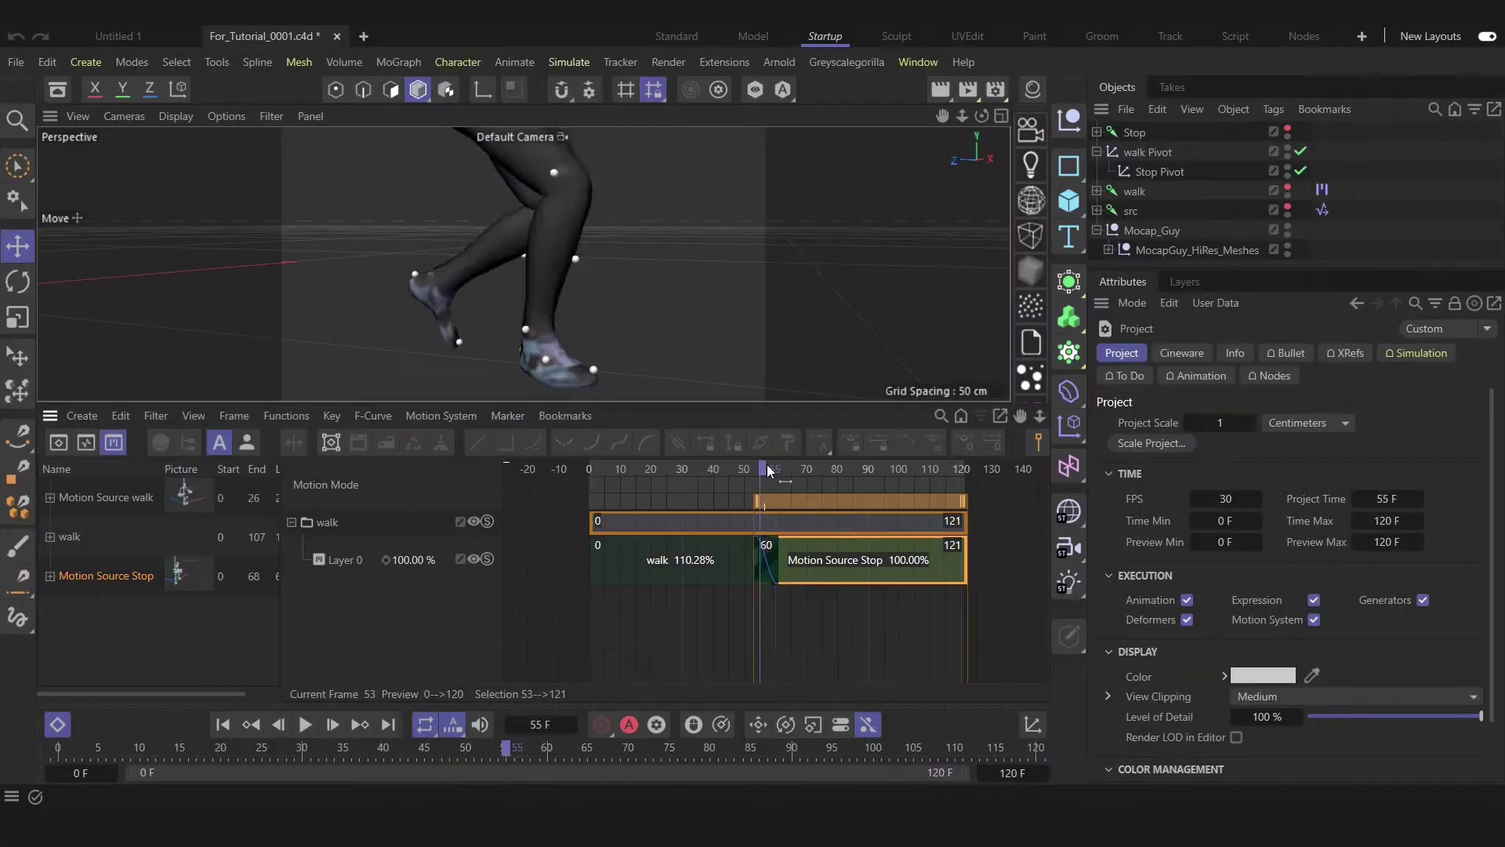
left_click_drag(764, 468, 714, 475)
Move the Motion Source Stop clip to start at frame 72 and go to that frame
scroll(533, 269, "down", 8)
left_click_drag(857, 565, 895, 561)
left_click(814, 472)
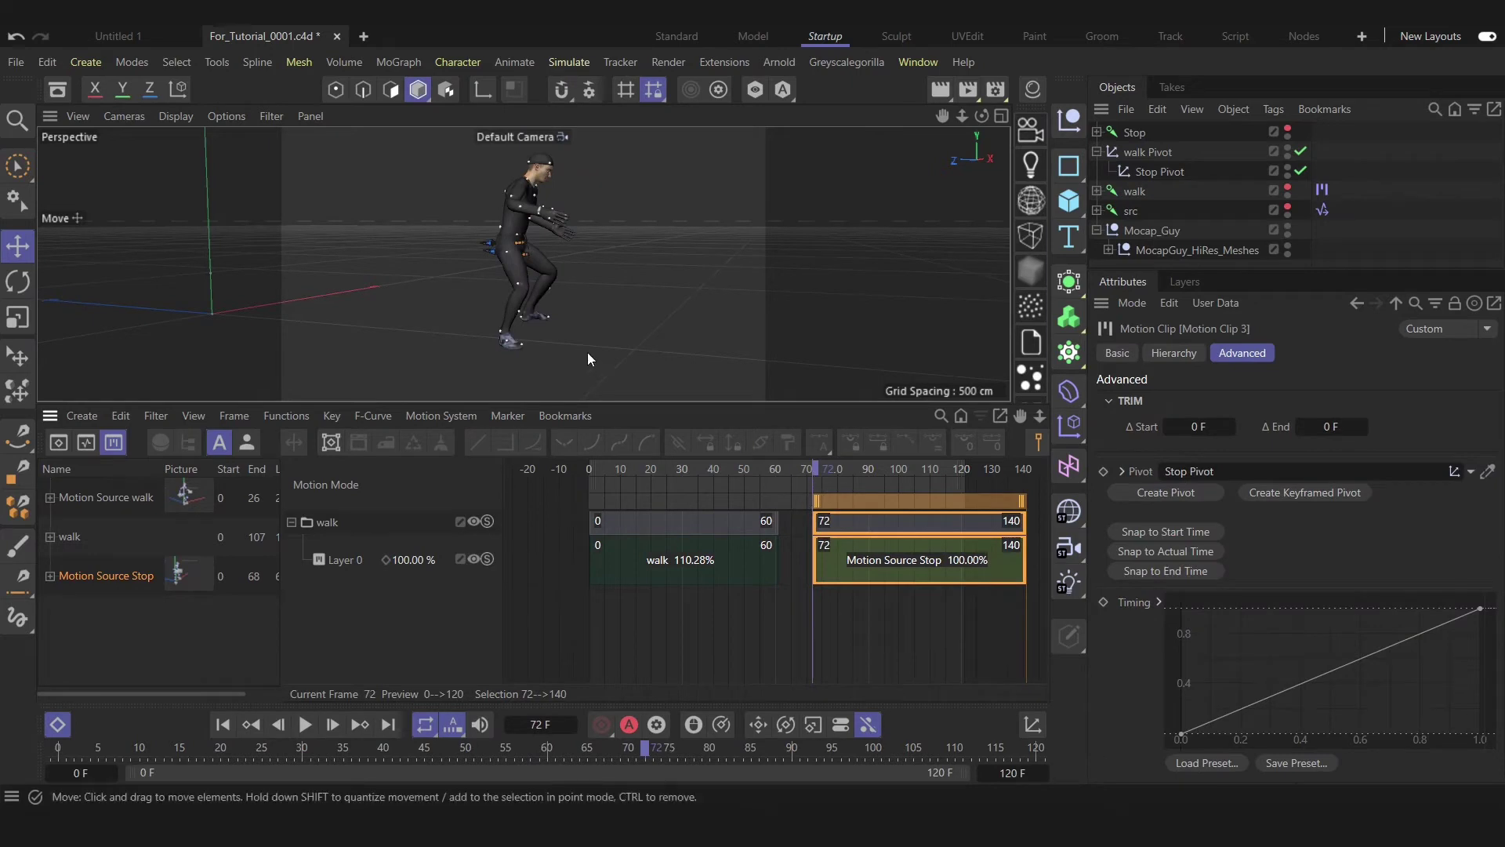
Trace the character's legs at frame 72 with Doodle Paint and compare the outline with the pose at frame 60
middle_click_drag(529, 294, 507, 335, "alt")
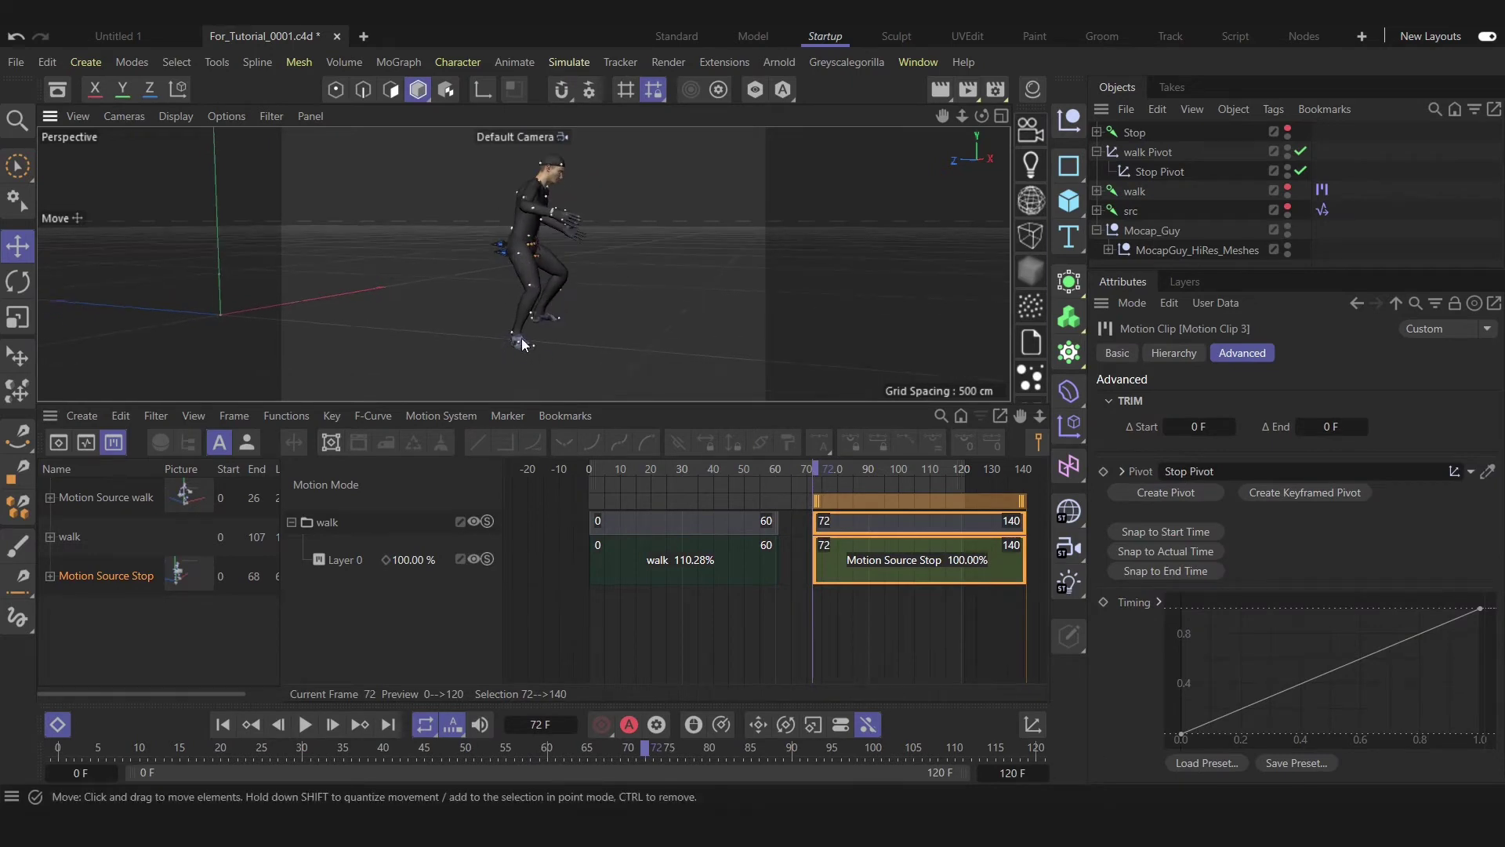
left_click(207, 64)
mouse_move(303, 684)
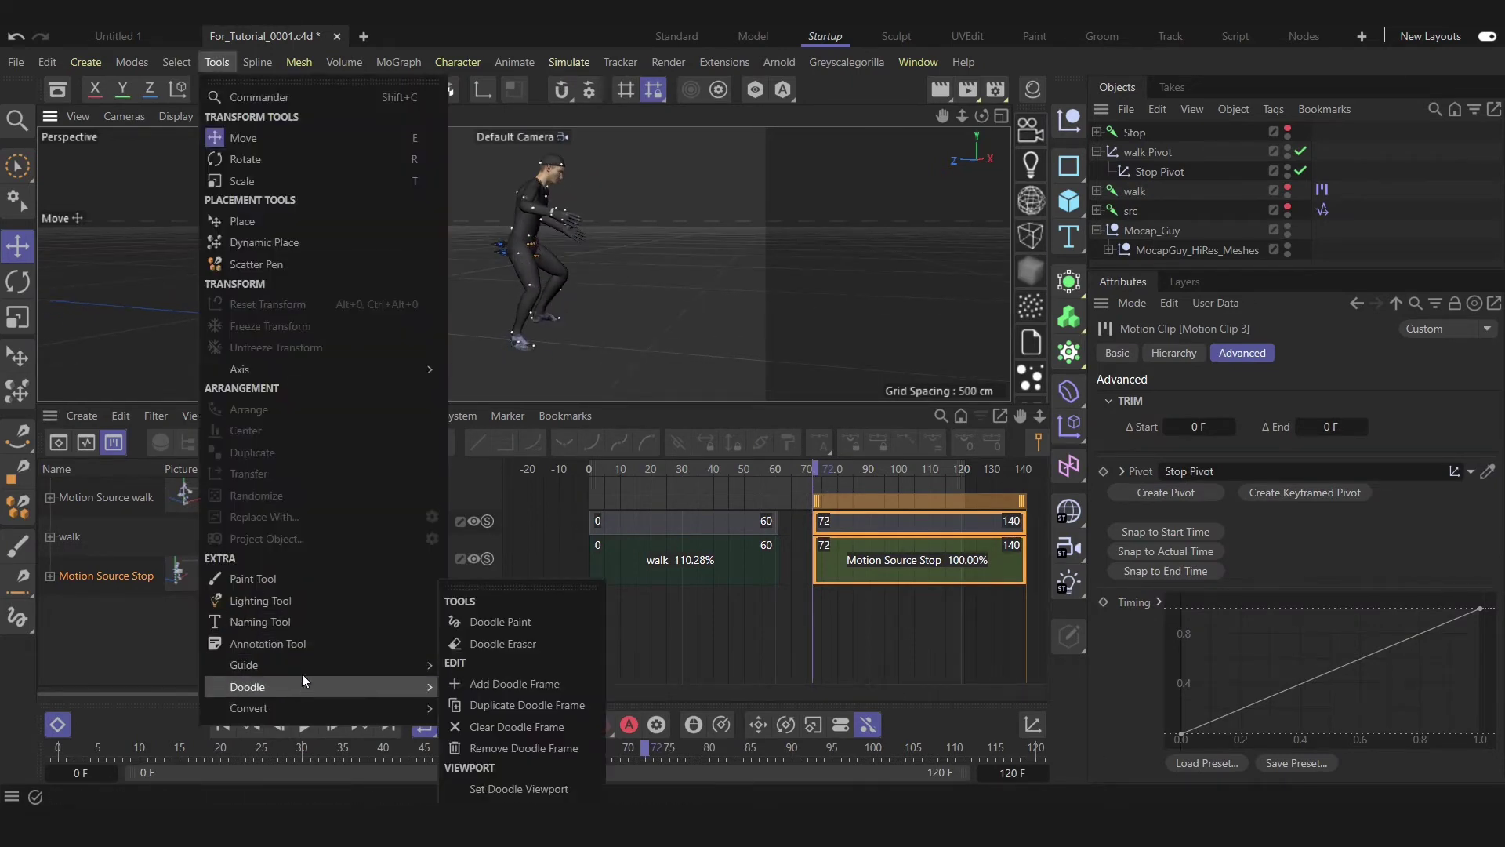
left_click(506, 623)
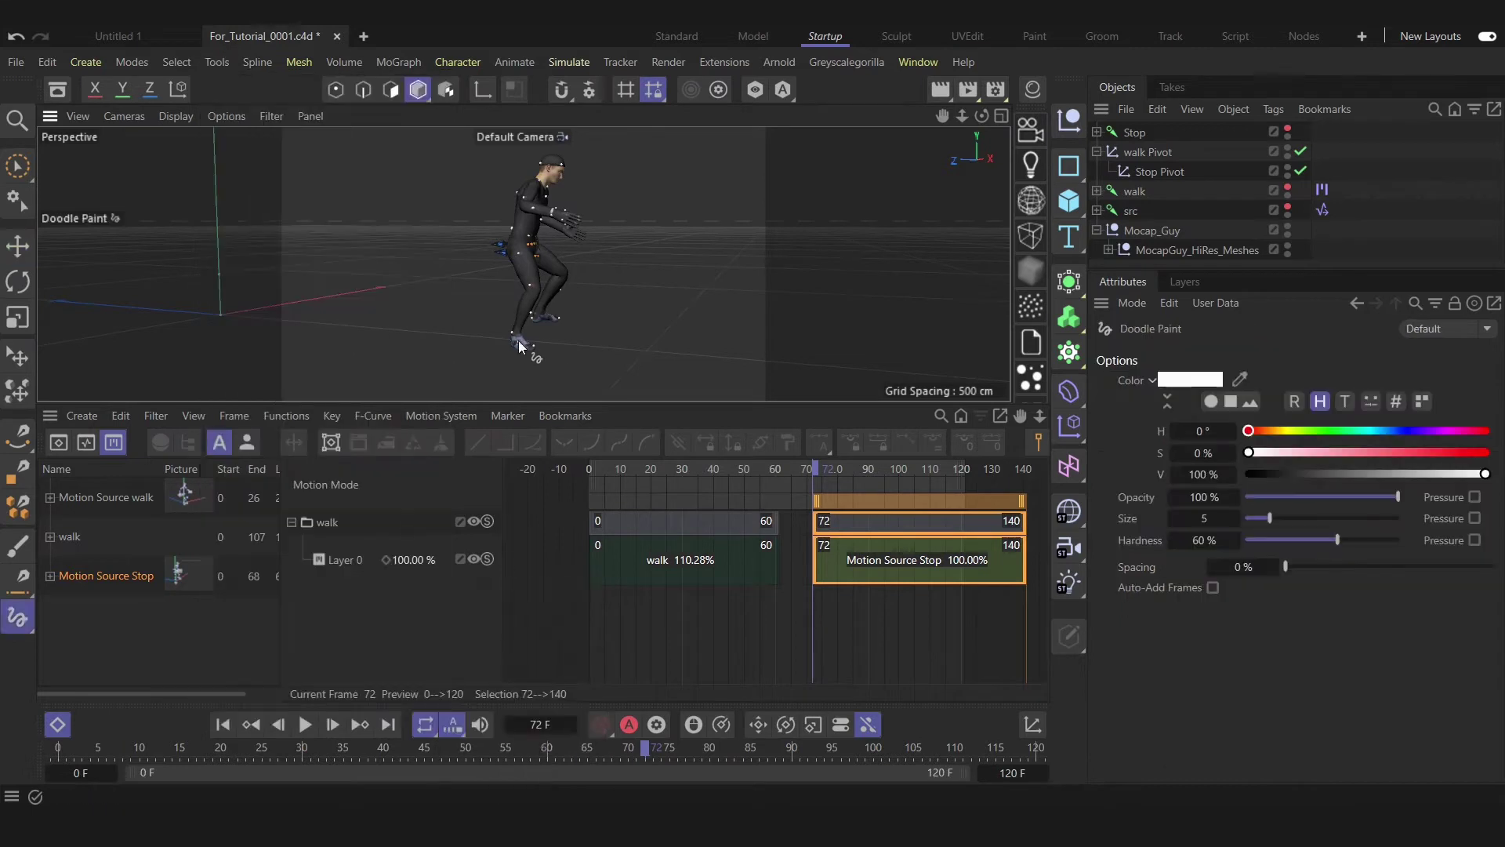
left_click_drag(524, 269, 546, 279)
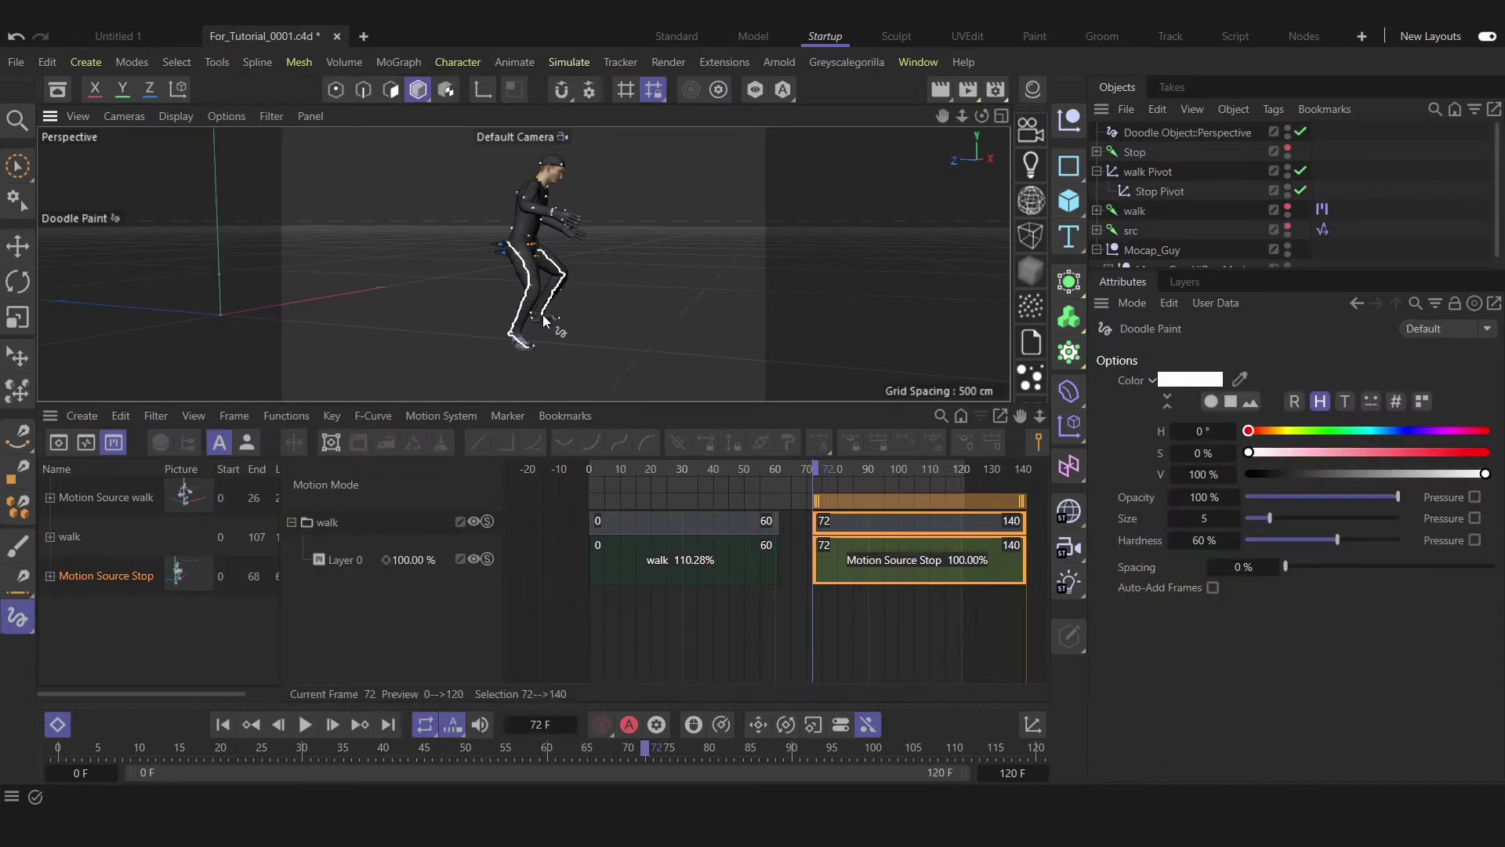
left_click_drag(783, 470, 781, 472)
scroll(567, 318, "up", 2)
Delete the doodle object and switch back to the Move tool
left_click(1169, 131)
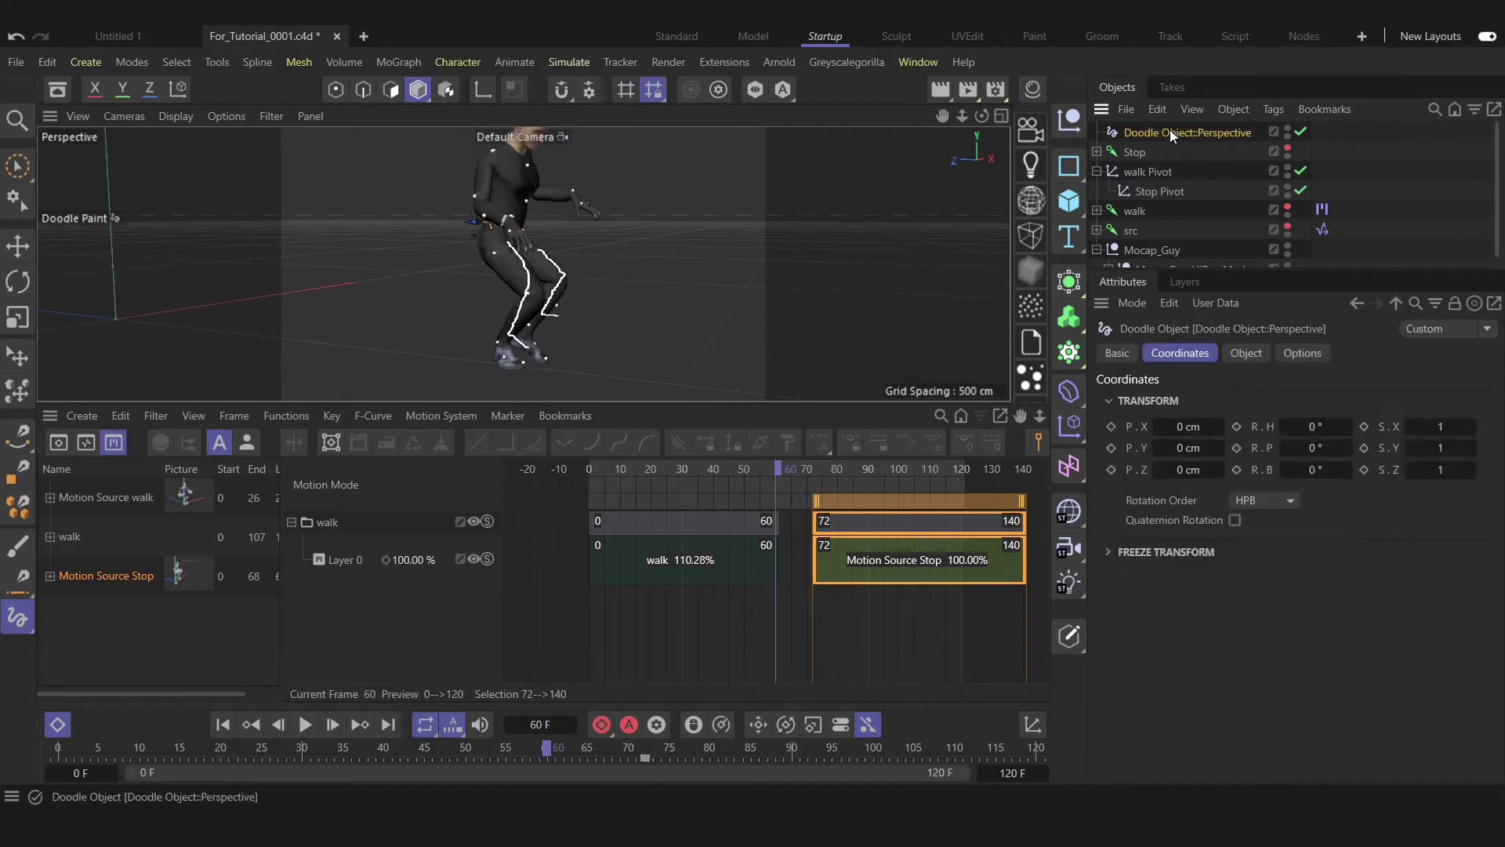
key("Delete")
left_click_drag(596, 281, 541, 298, "alt")
left_click(17, 246)
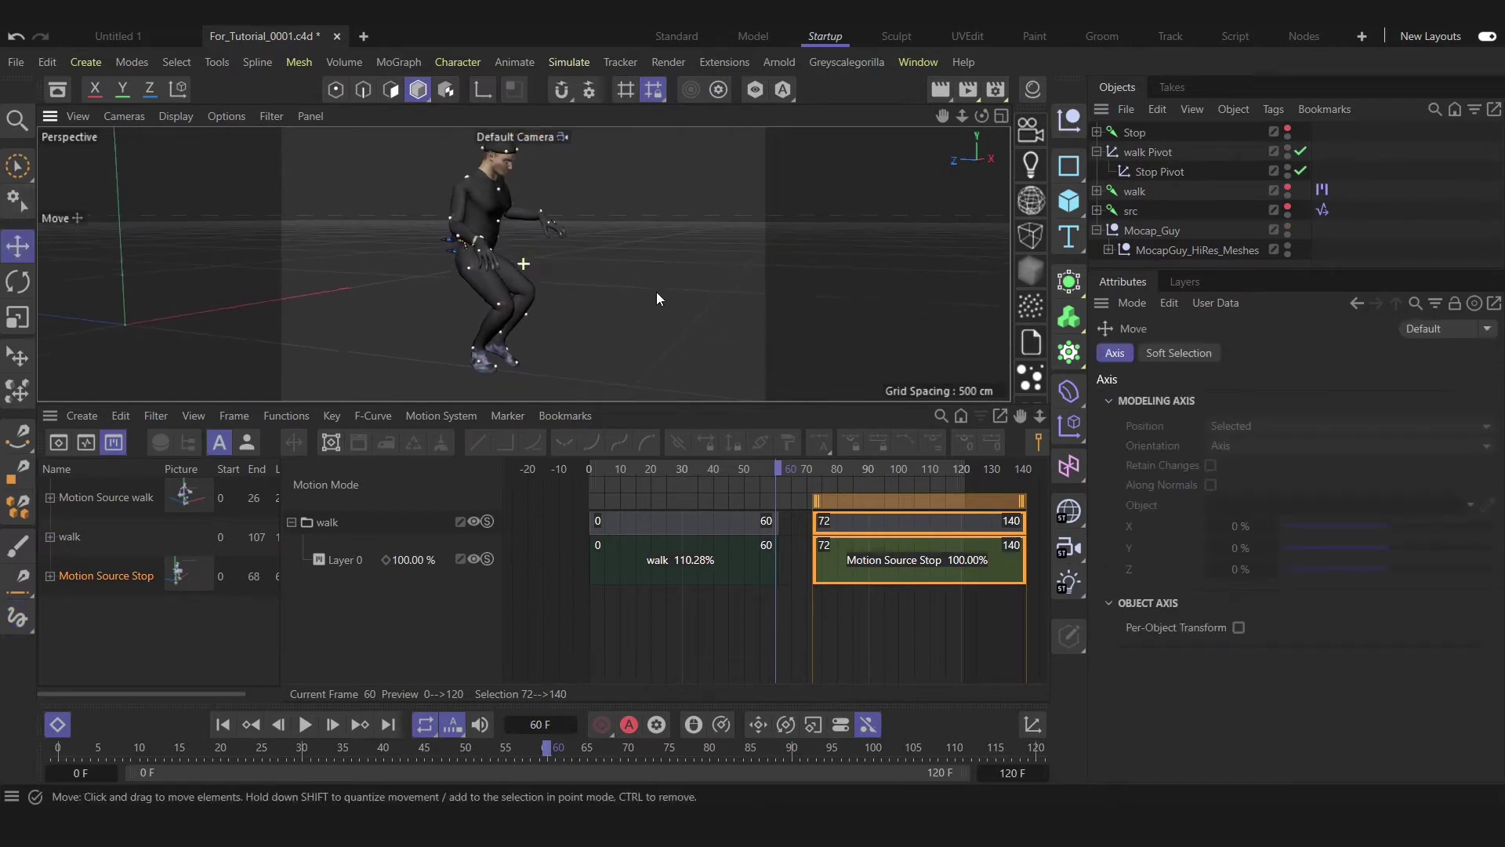
Set the walk motion clip's trim end to 52 F so the clip extends to frame 66
left_click(765, 523)
left_click(765, 524)
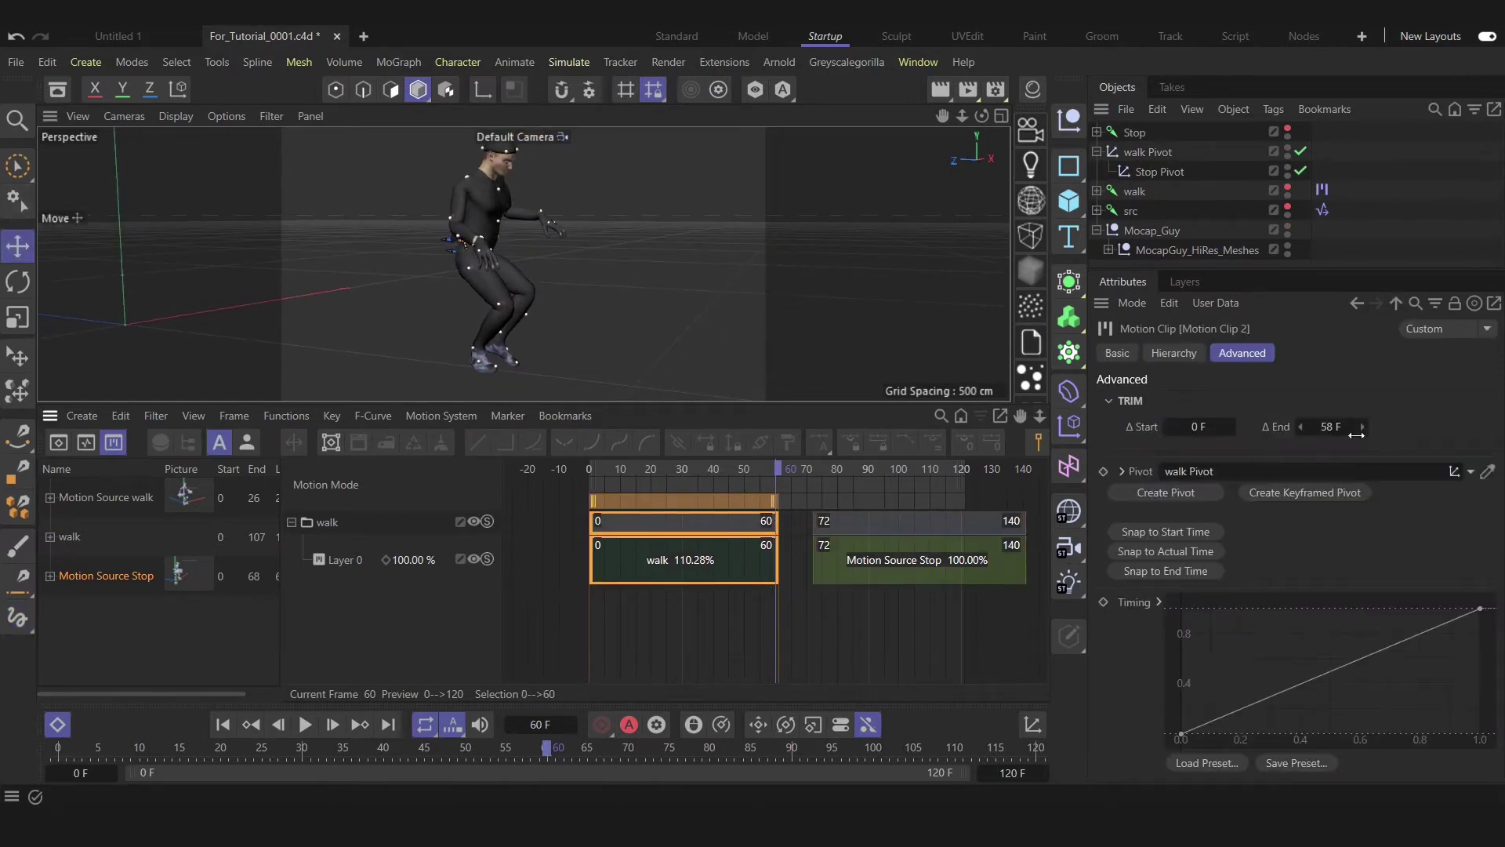
left_click(1303, 428)
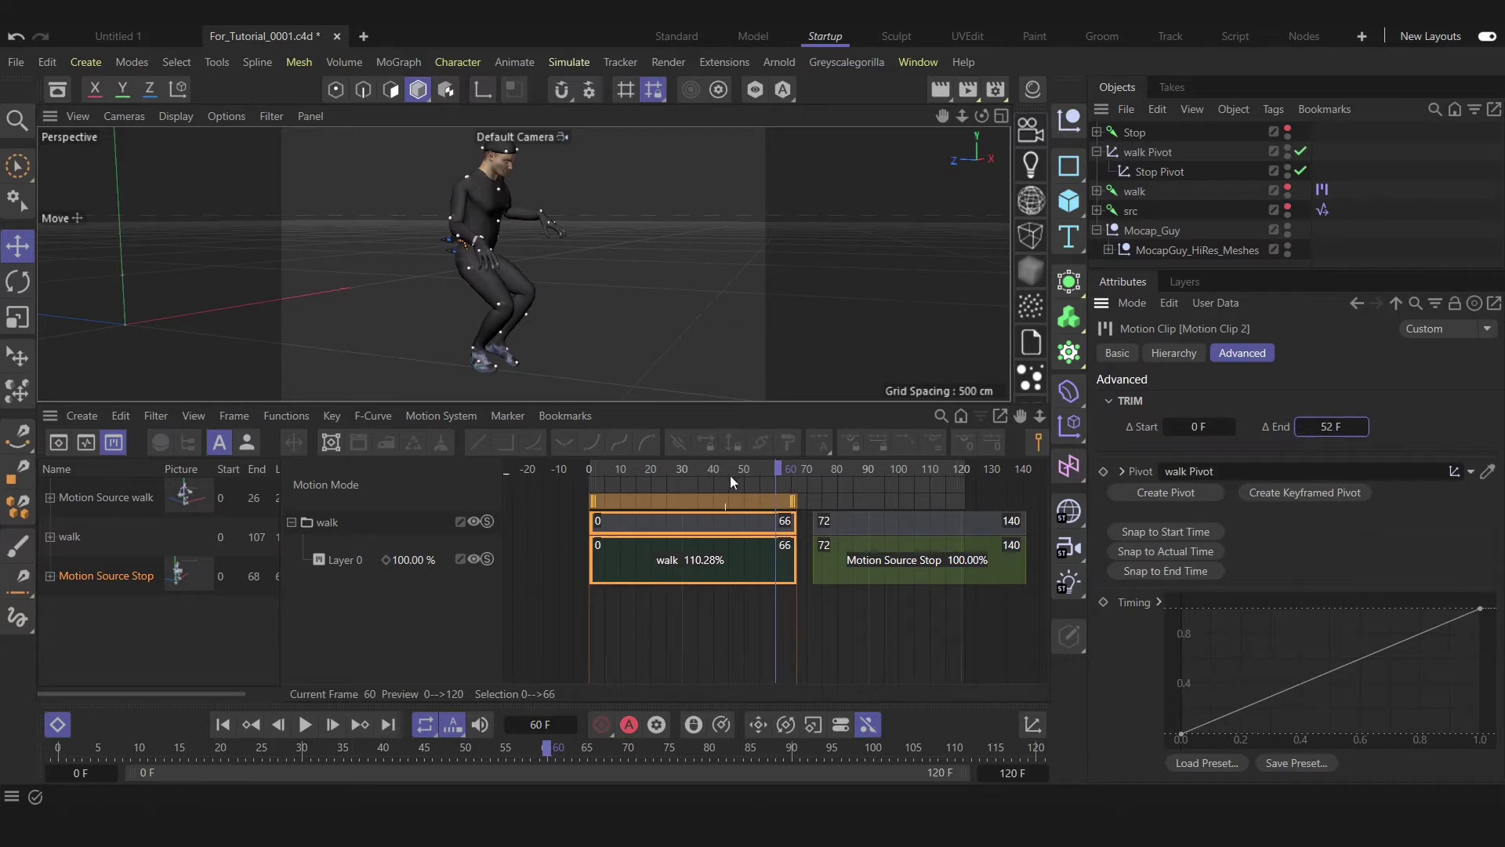
Move walk Pivot's second keyframe to frame 63
left_click_drag(782, 471, 793, 471)
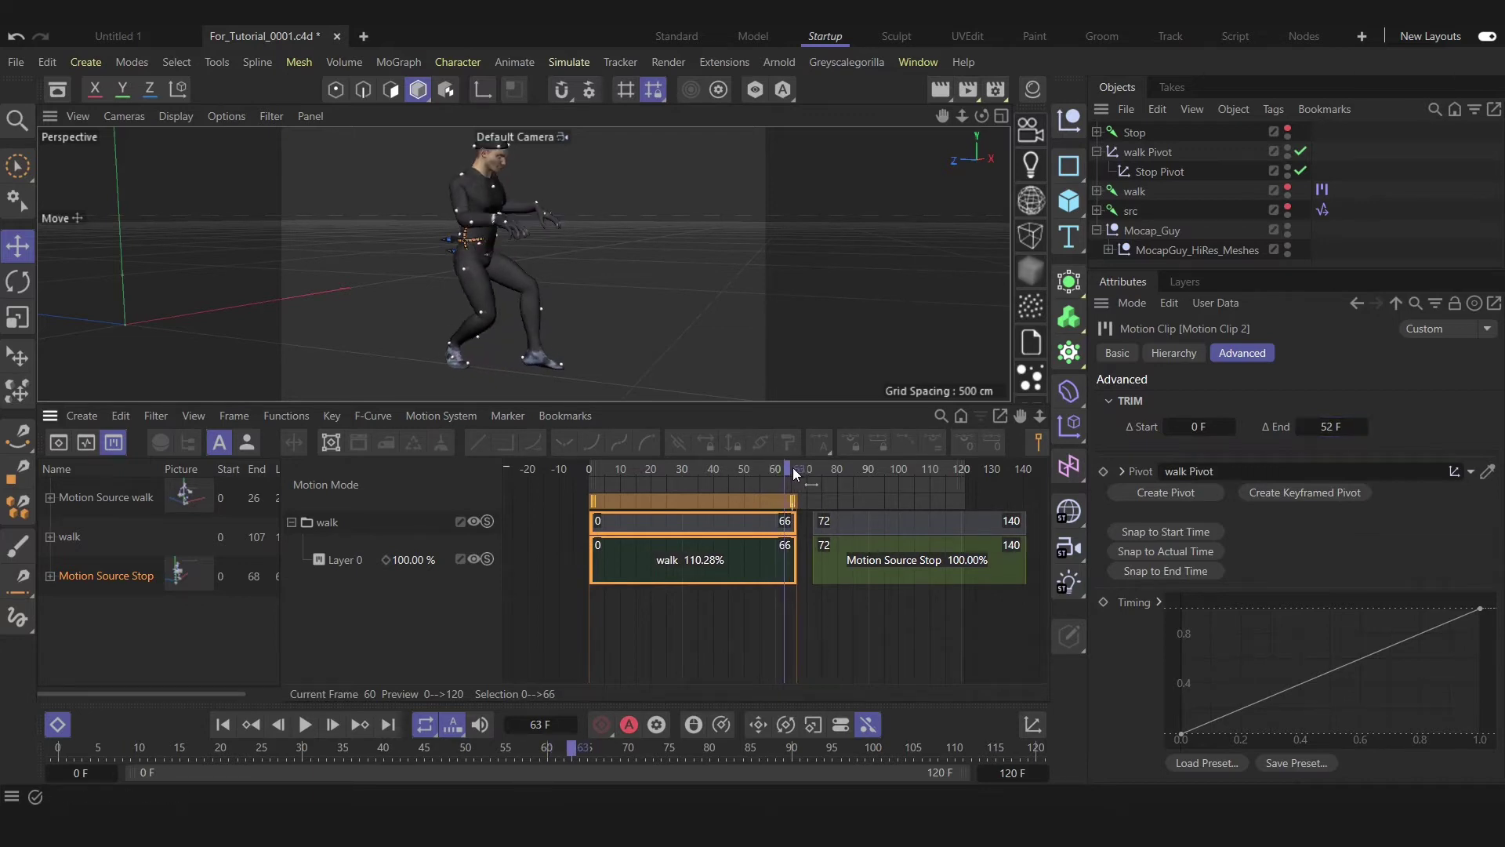
left_click(1159, 171)
left_click(539, 757)
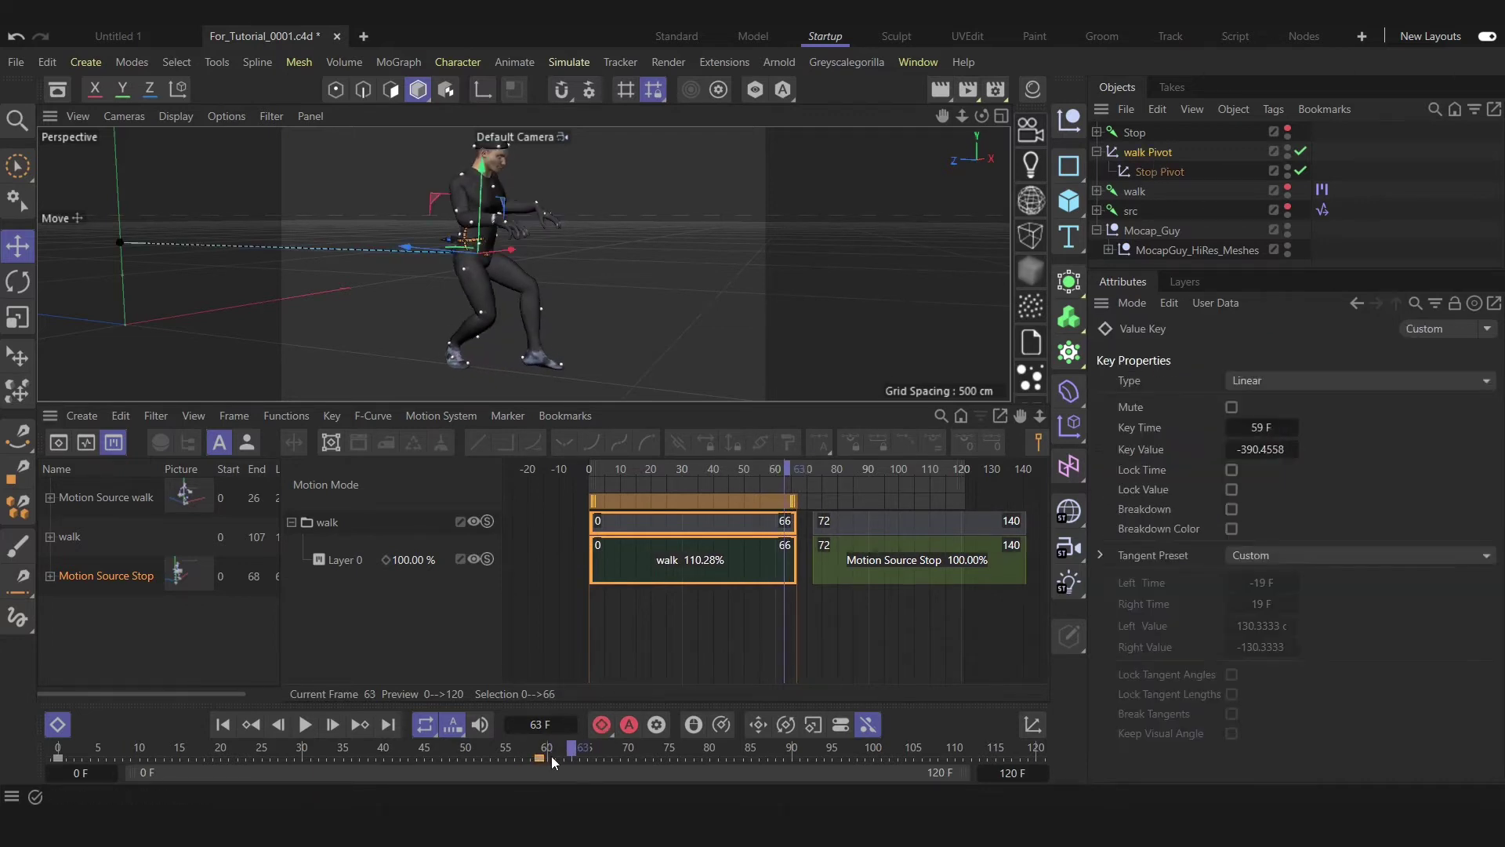
left_click_drag(574, 757, 563, 745)
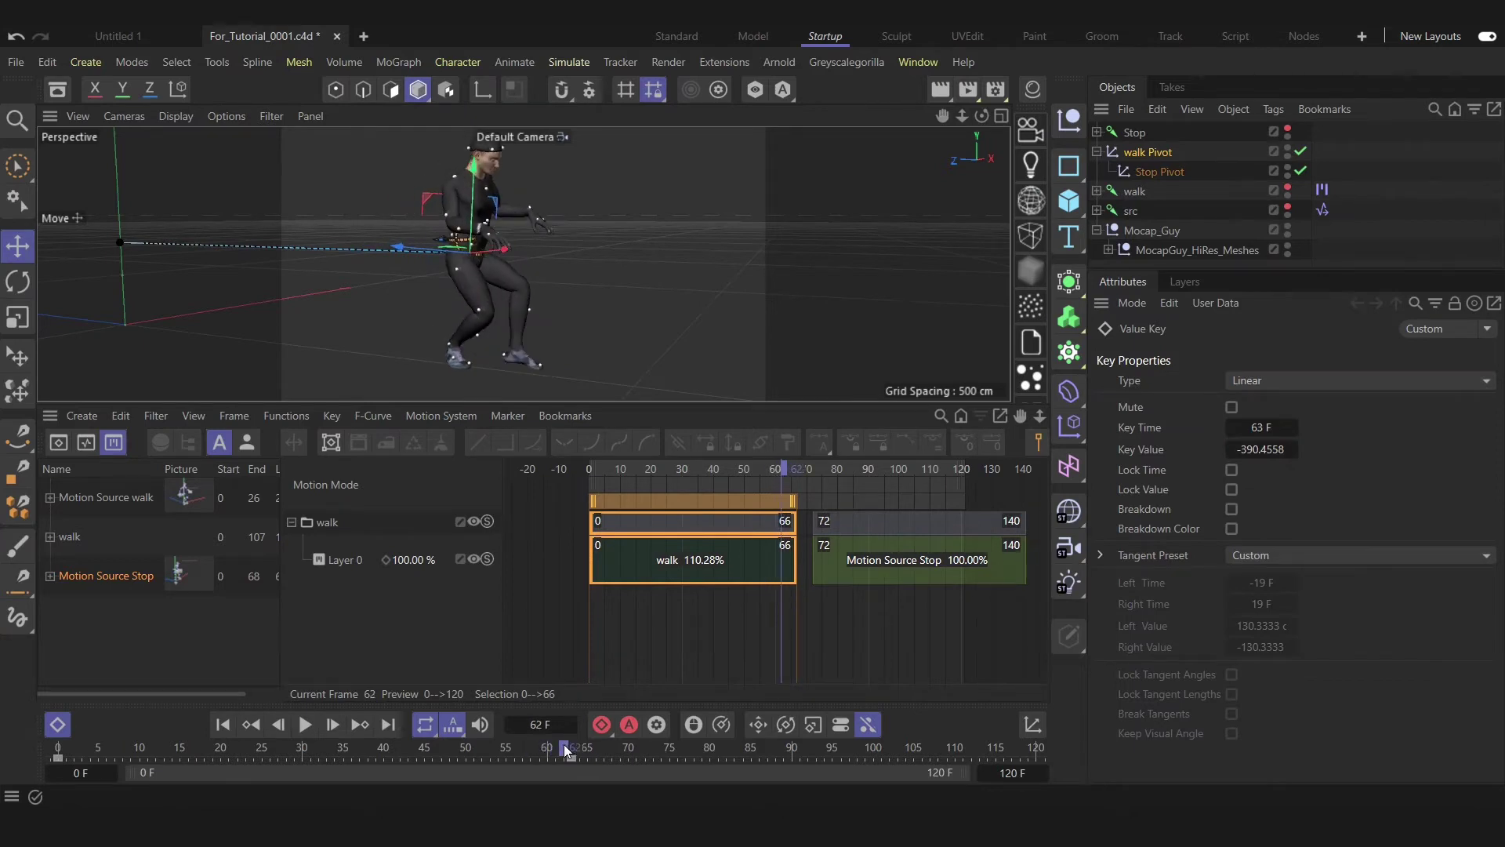
Move the Motion Source Stop clip to start at frame 60, overlapping the walk clip, and scrub through the transition
left_click_drag(842, 524, 796, 501)
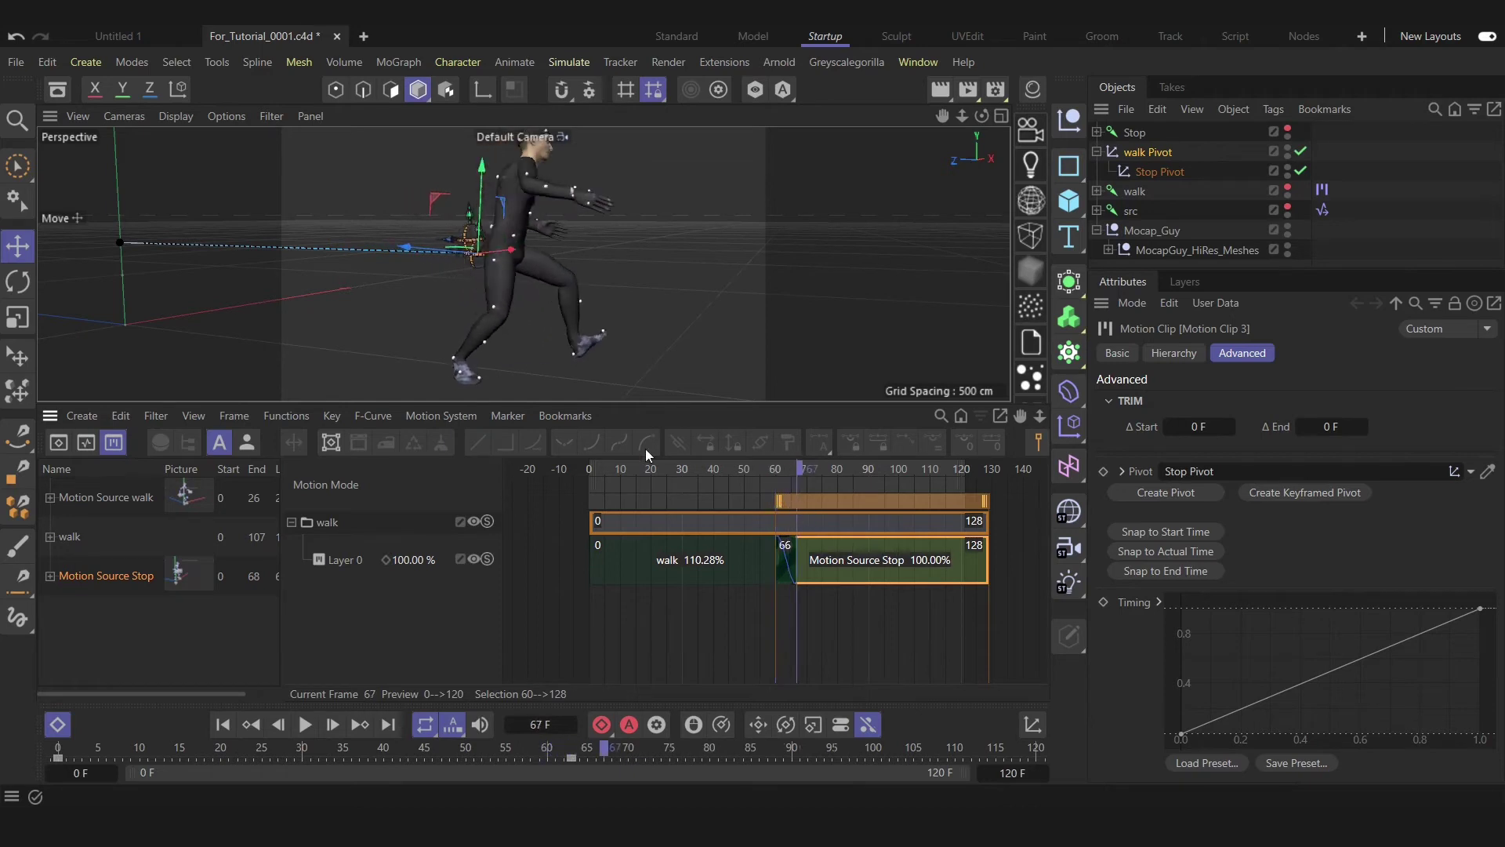
middle_click_drag(463, 375, 477, 345, "alt")
right_click_drag(478, 343, 501, 343, "alt")
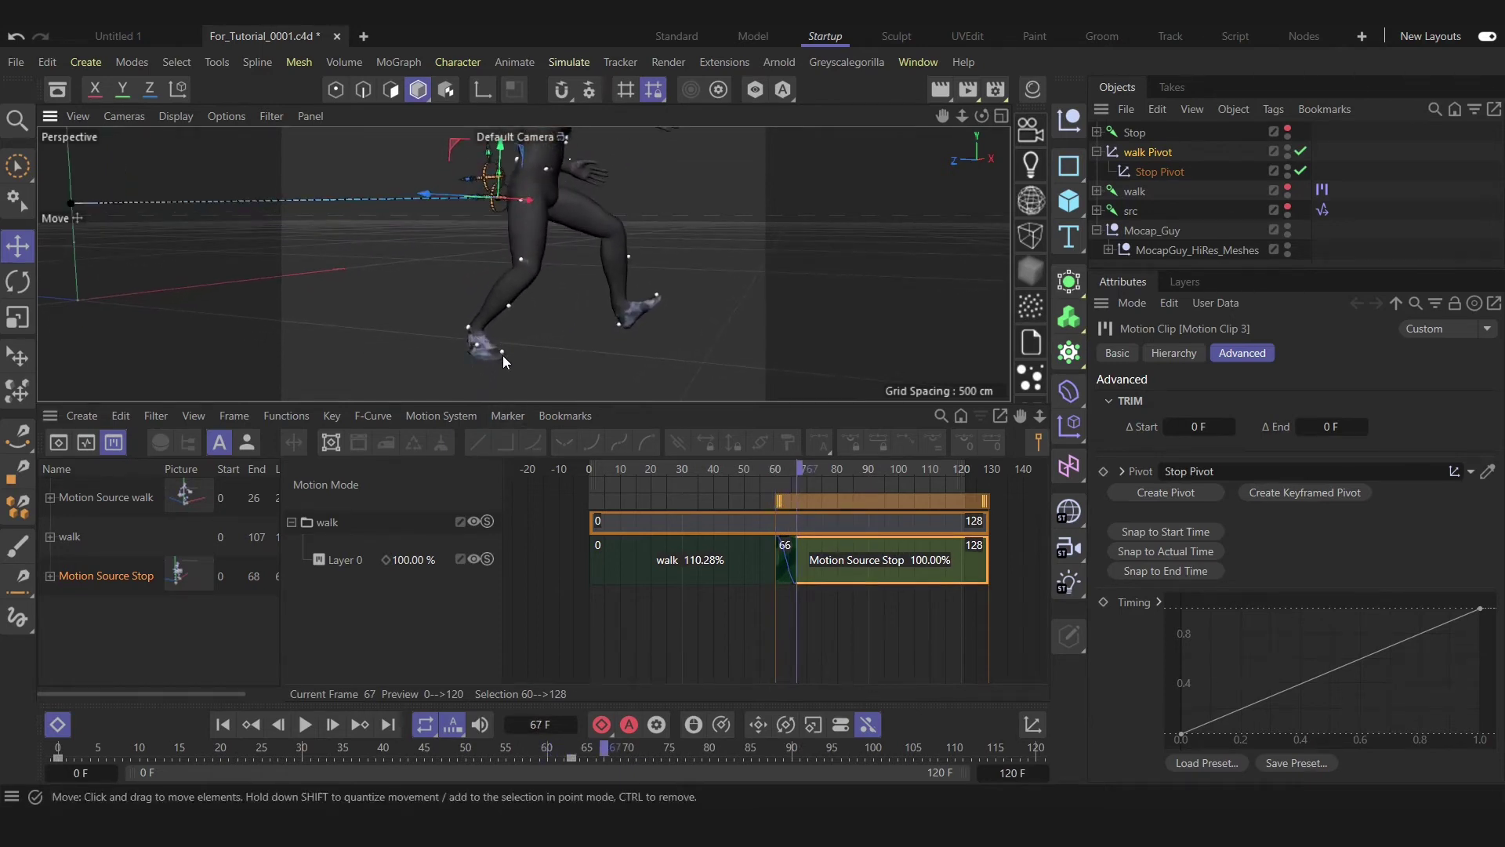
left_click_drag(798, 476, 764, 490)
left_click(734, 568)
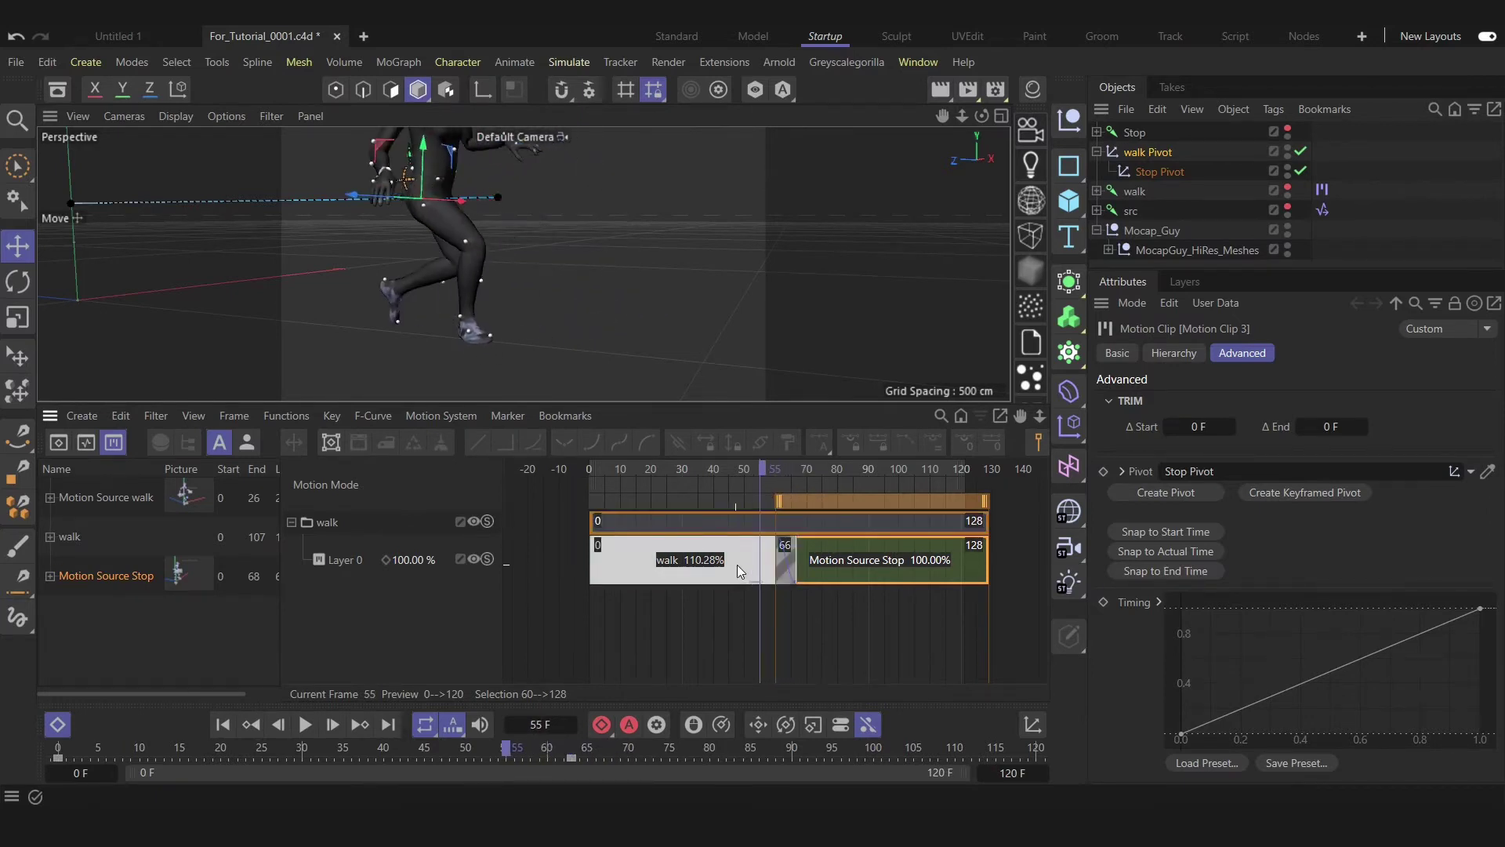
middle_click_drag(478, 305, 473, 329, "alt")
right_click_drag(473, 329, 446, 318, "alt")
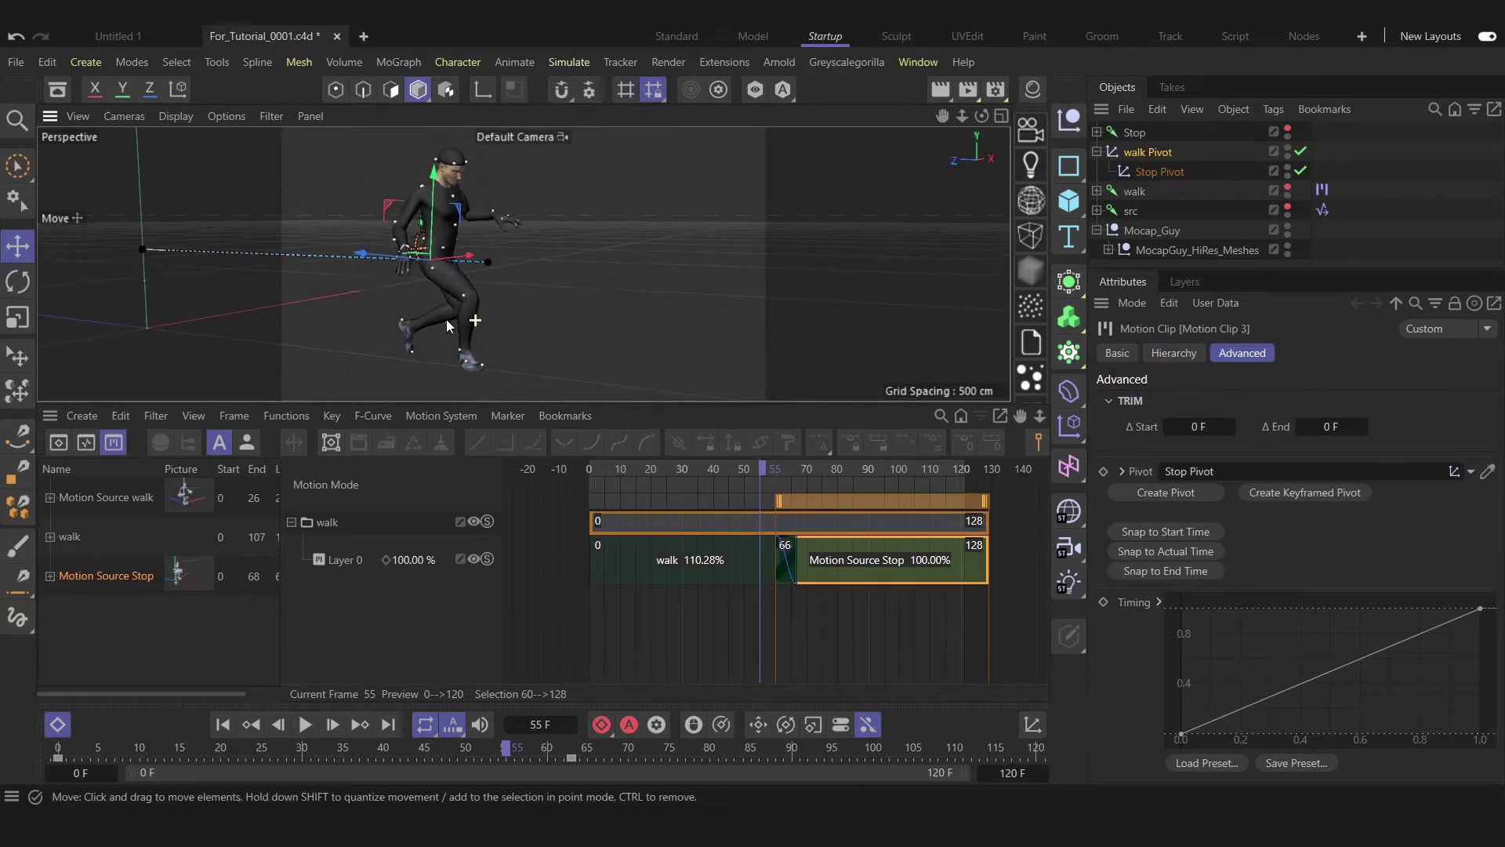
Add a Display tag to MocapGuy_Body and show its Ghosting settings
left_click(1108, 249)
scroll(1207, 204, "down", 3)
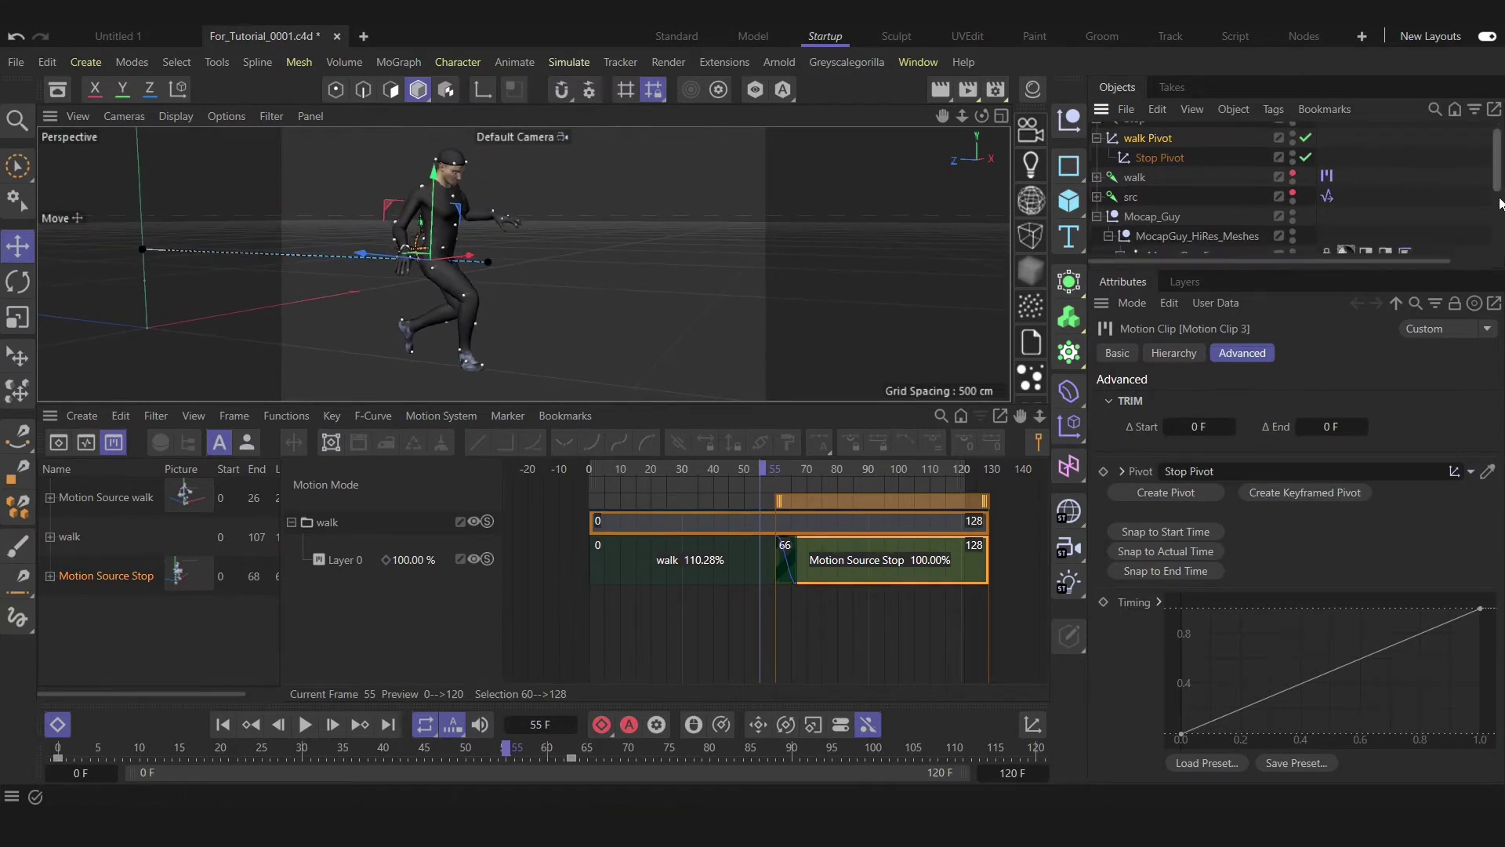
left_click(1201, 243)
right_click(1201, 243)
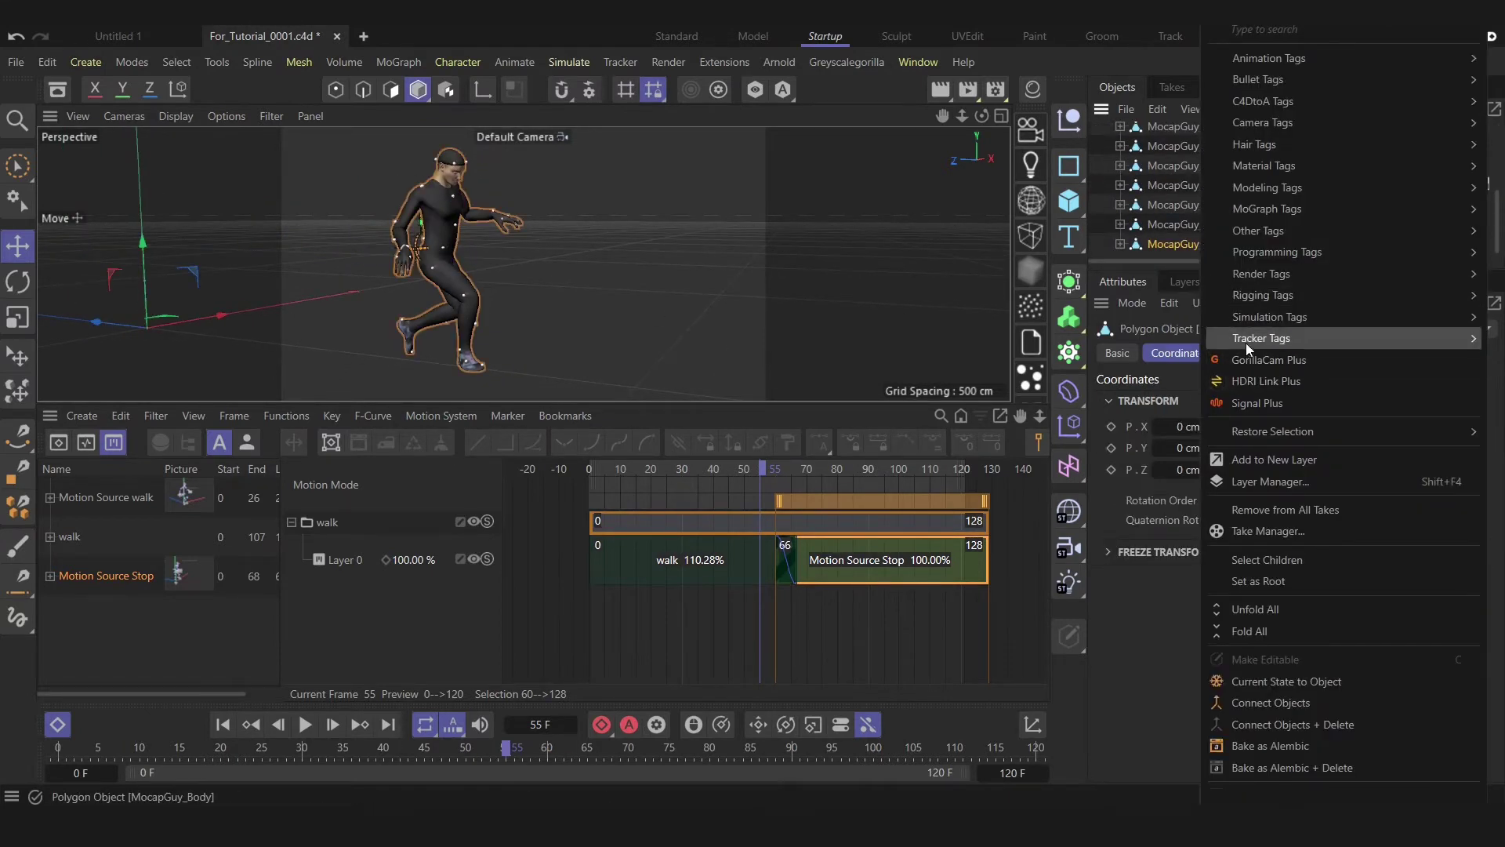
mouse_move(1251, 276)
left_click(1150, 314)
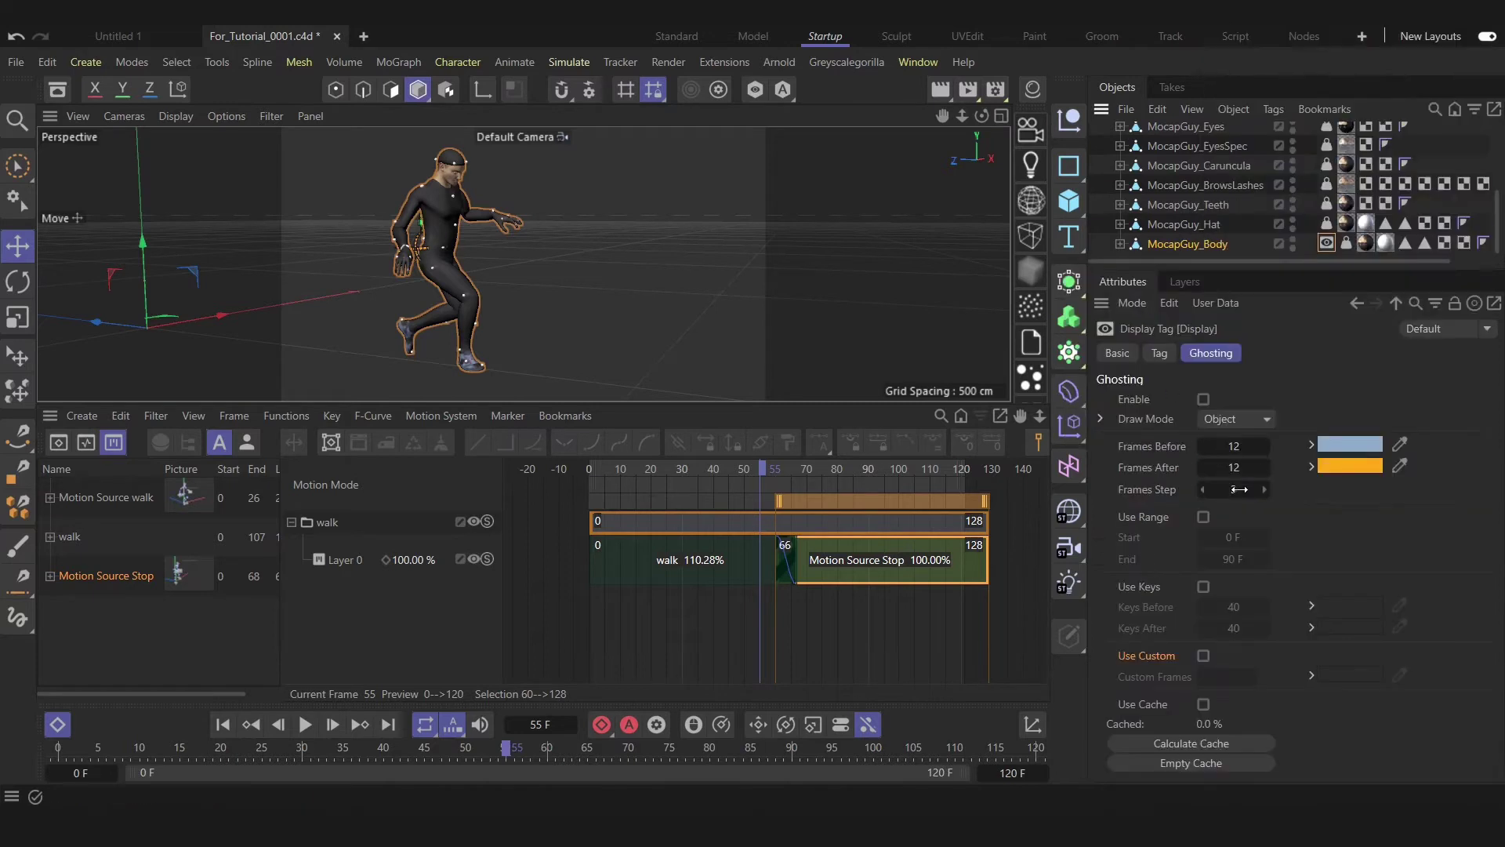
Enable ghosting with a calculated cache and limit its range to 0 F through 0 F
left_click(1194, 744)
left_click(1204, 516)
double_click(1233, 558)
type("0")
key("Return")
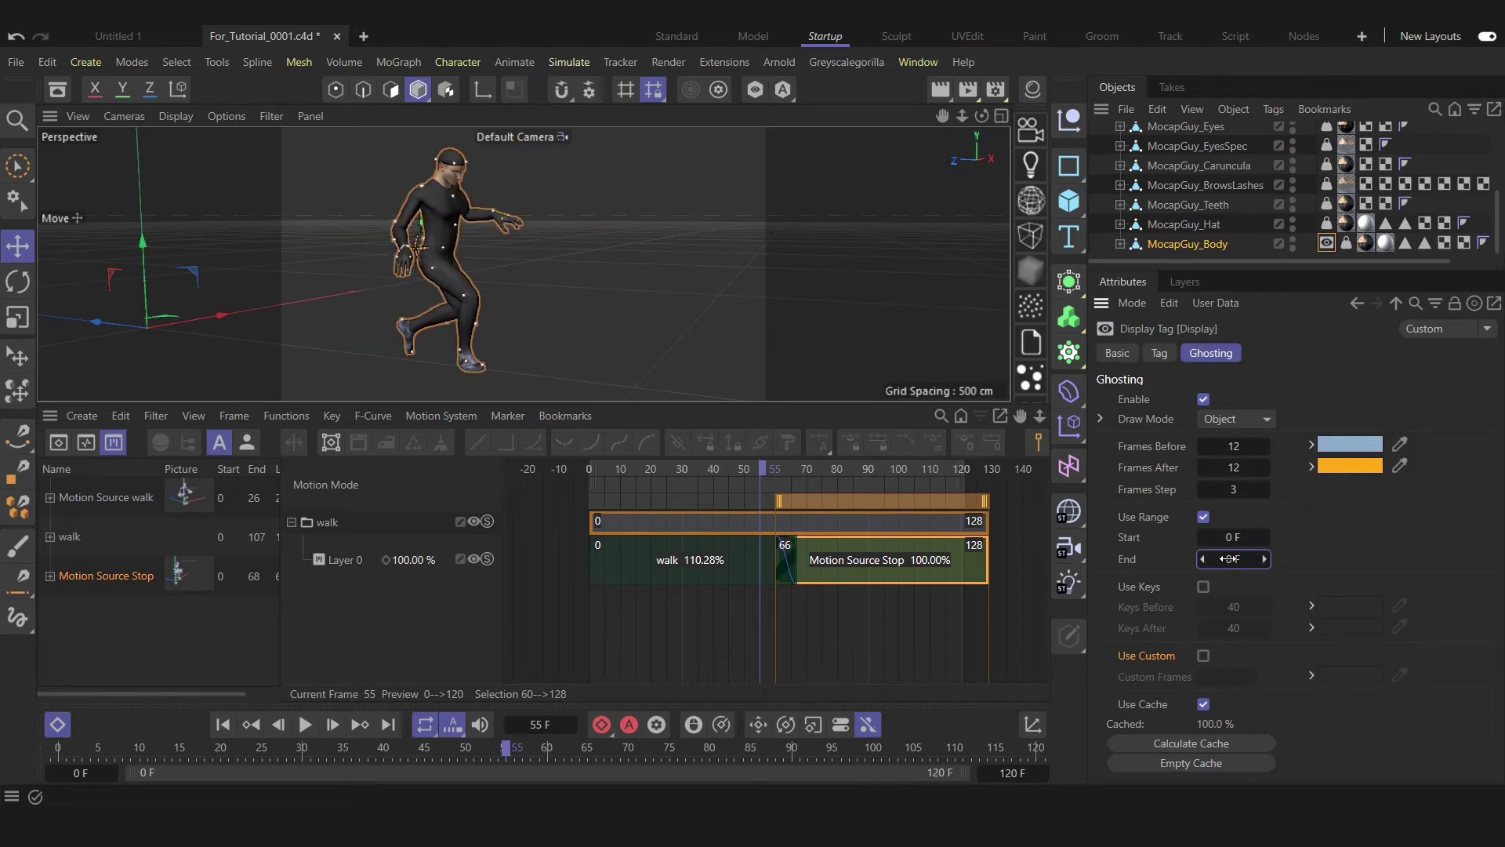
Turn on custom ghosting for frame 60 and compare the ghost with the character's feet at frame 68
left_click_drag(763, 469, 779, 463)
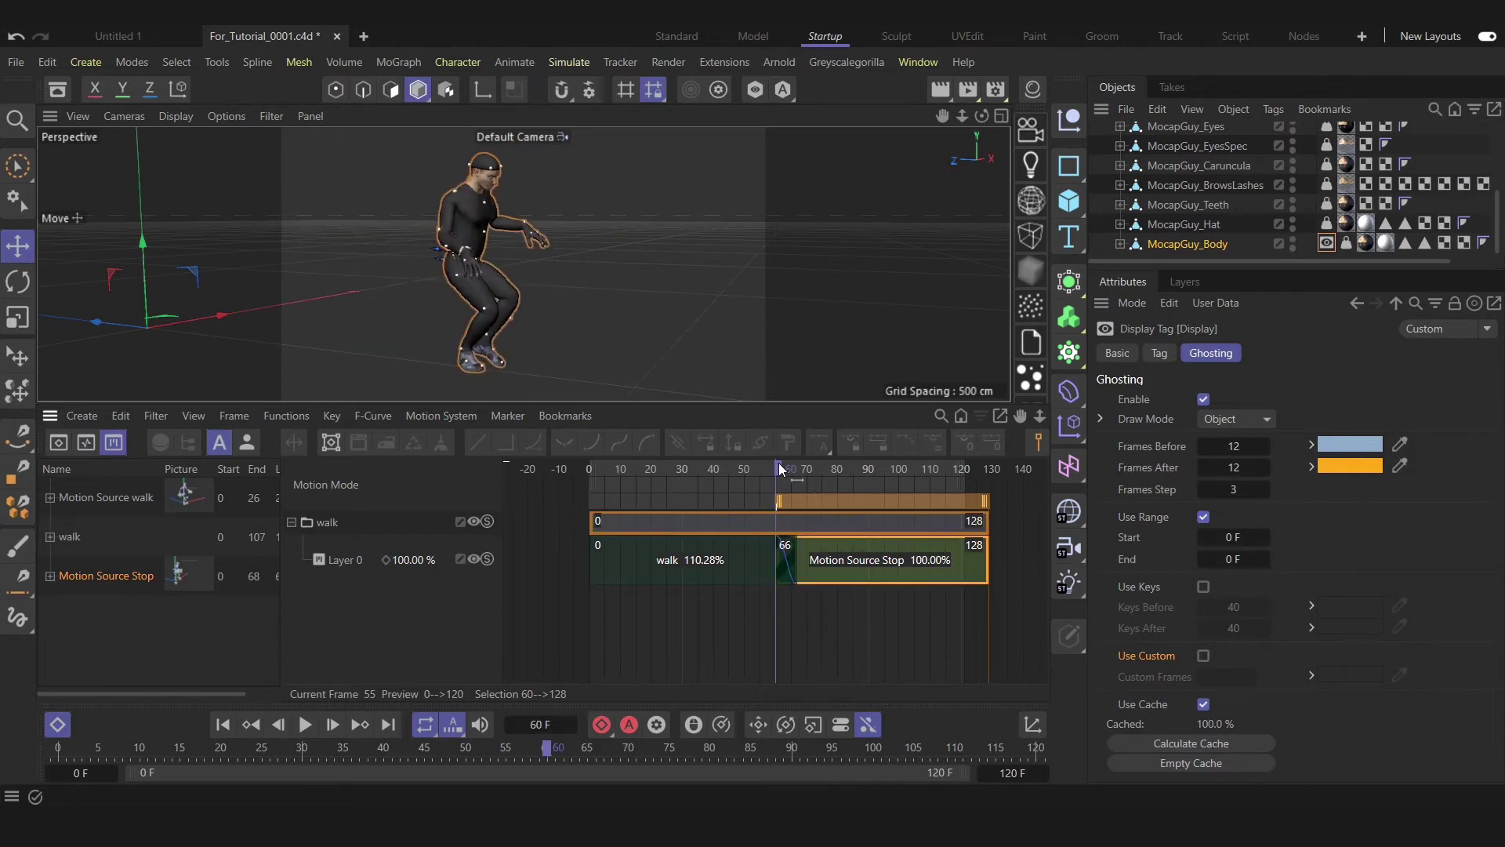
left_click(1203, 656)
left_click(1218, 676)
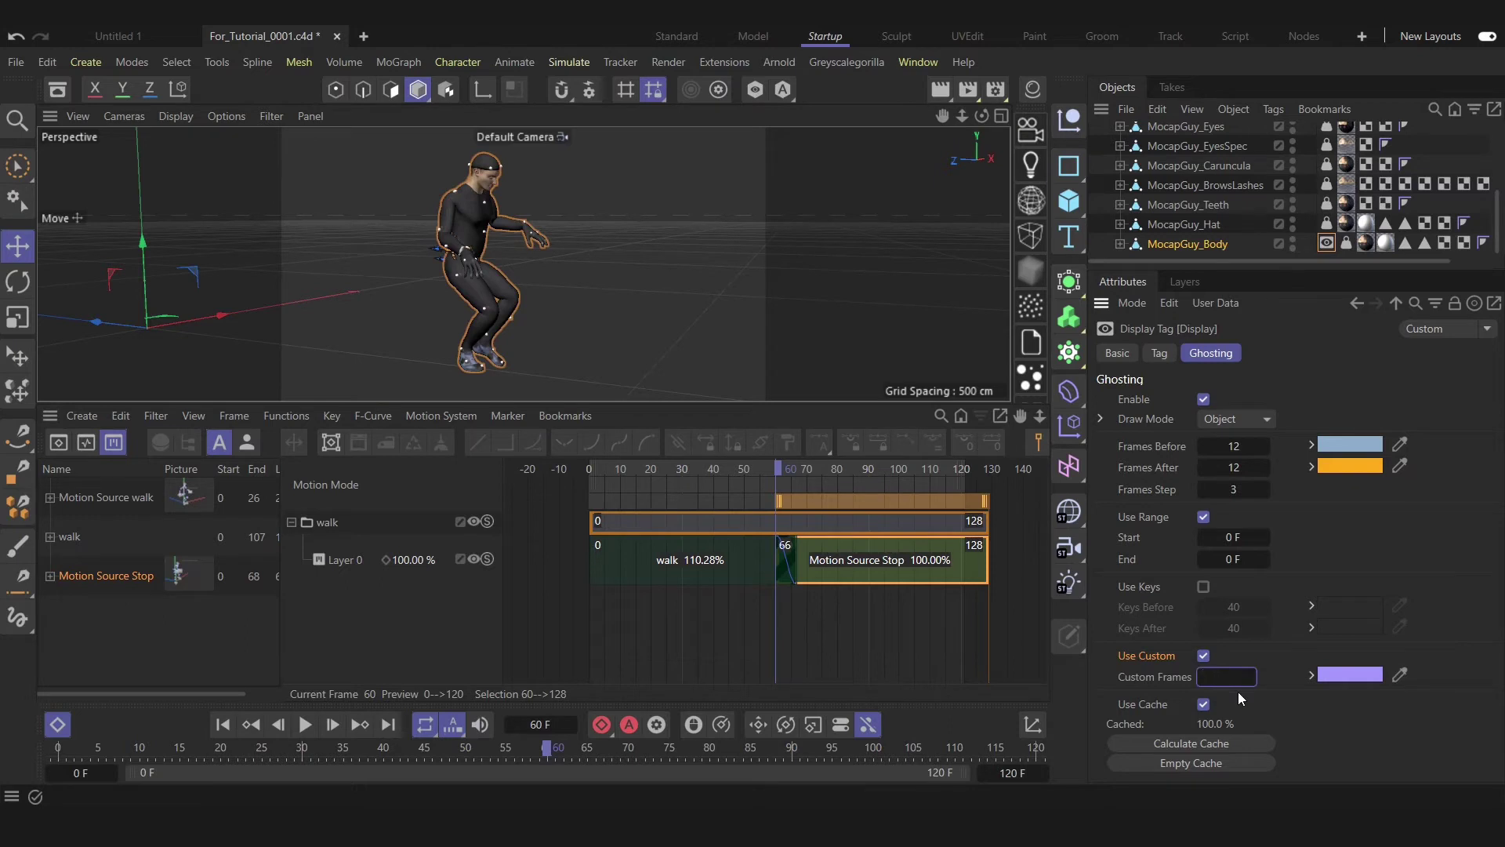
key("Return")
left_click_drag(773, 457, 802, 463)
scroll(547, 292, "up", 6)
left_click_drag(547, 291, 572, 337, "alt")
middle_click_drag(572, 337, 568, 395, "alt")
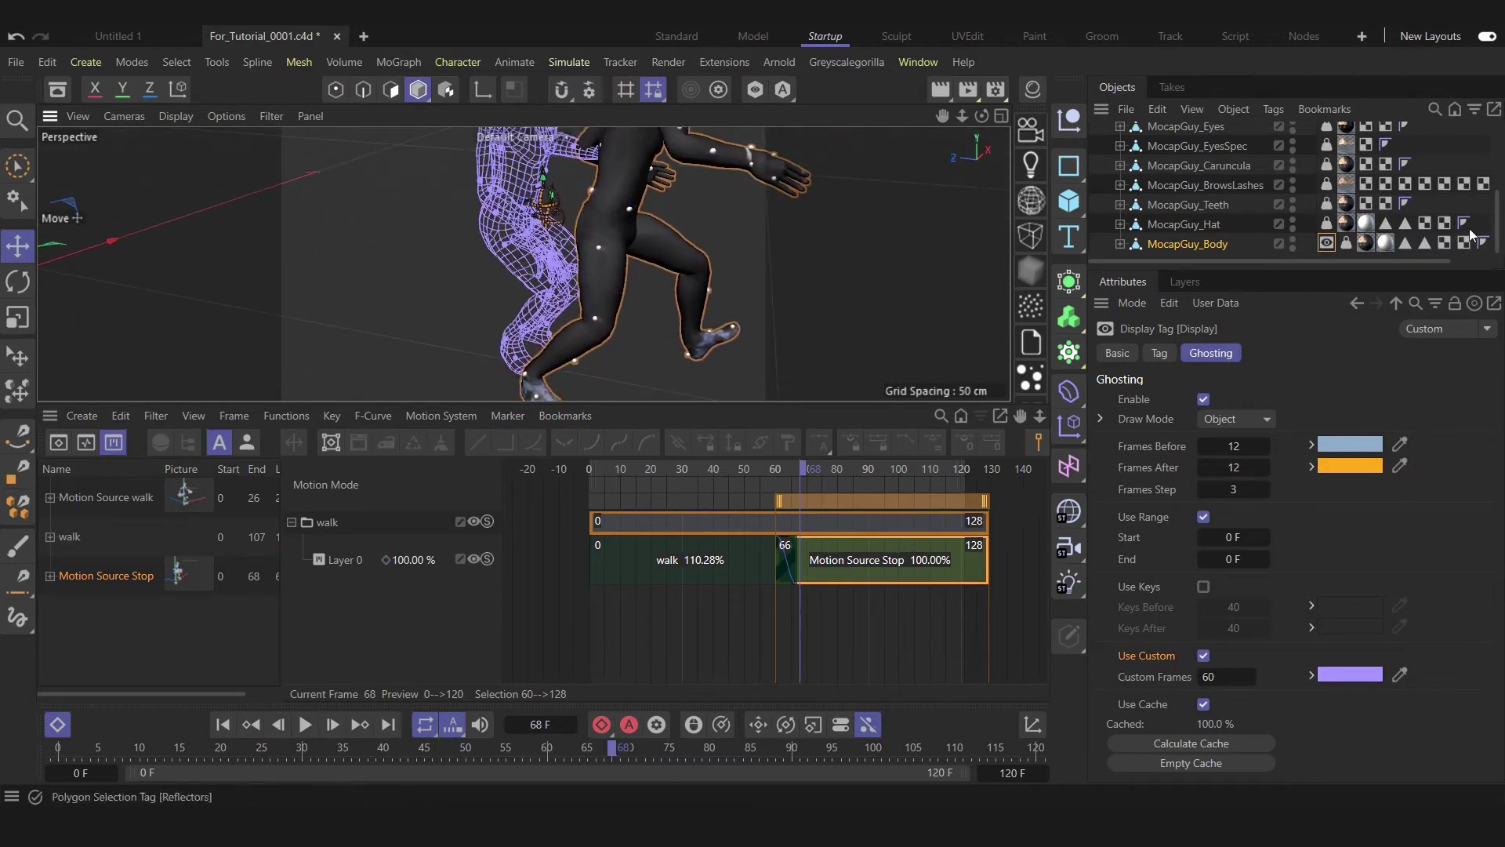
Set Stop Pivot's position to about 19.7 cm in X and 20.2 cm in Z, and check the foot alignment through the transition
left_click(895, 572)
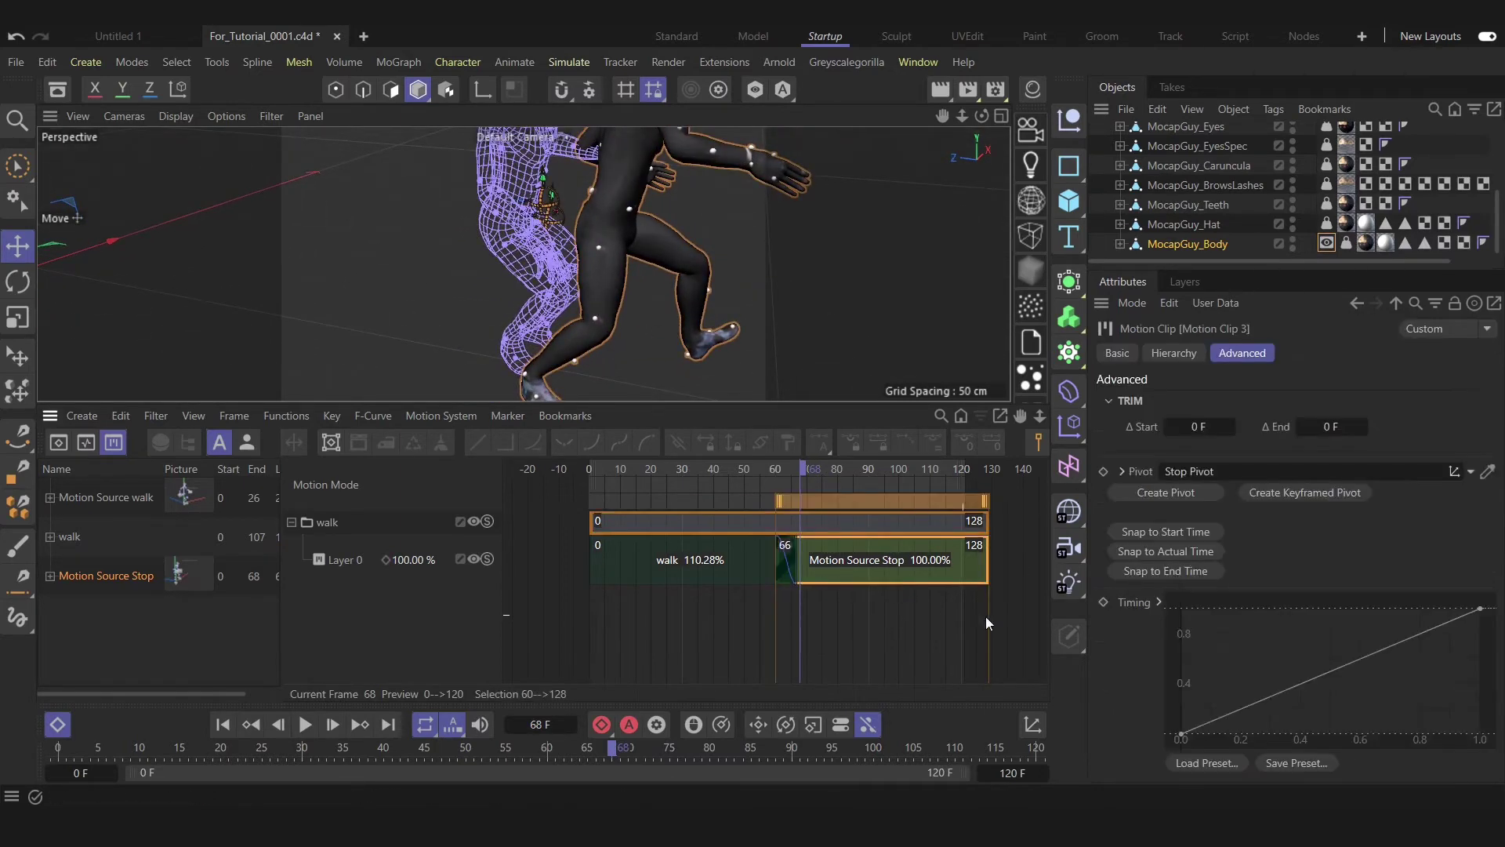
left_click(1214, 471)
left_click_drag(1499, 239, 1501, 133)
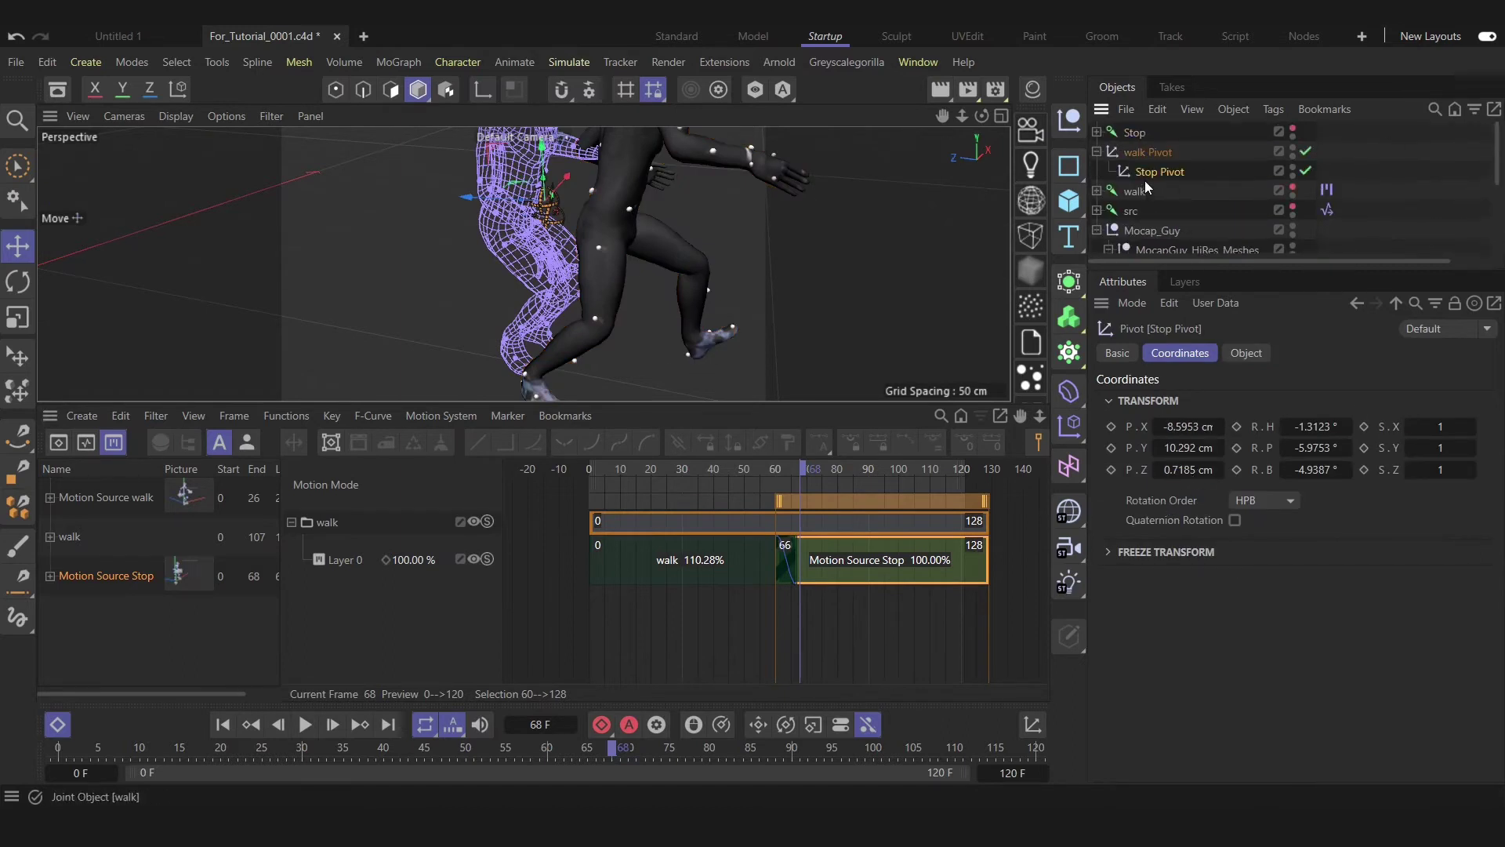
left_click_drag(1220, 469, 1220, 314)
mouse_move(1204, 427)
left_mouse_down()
mouse_move(1176, 465)
mouse_move(1191, 426)
left_mouse_up()
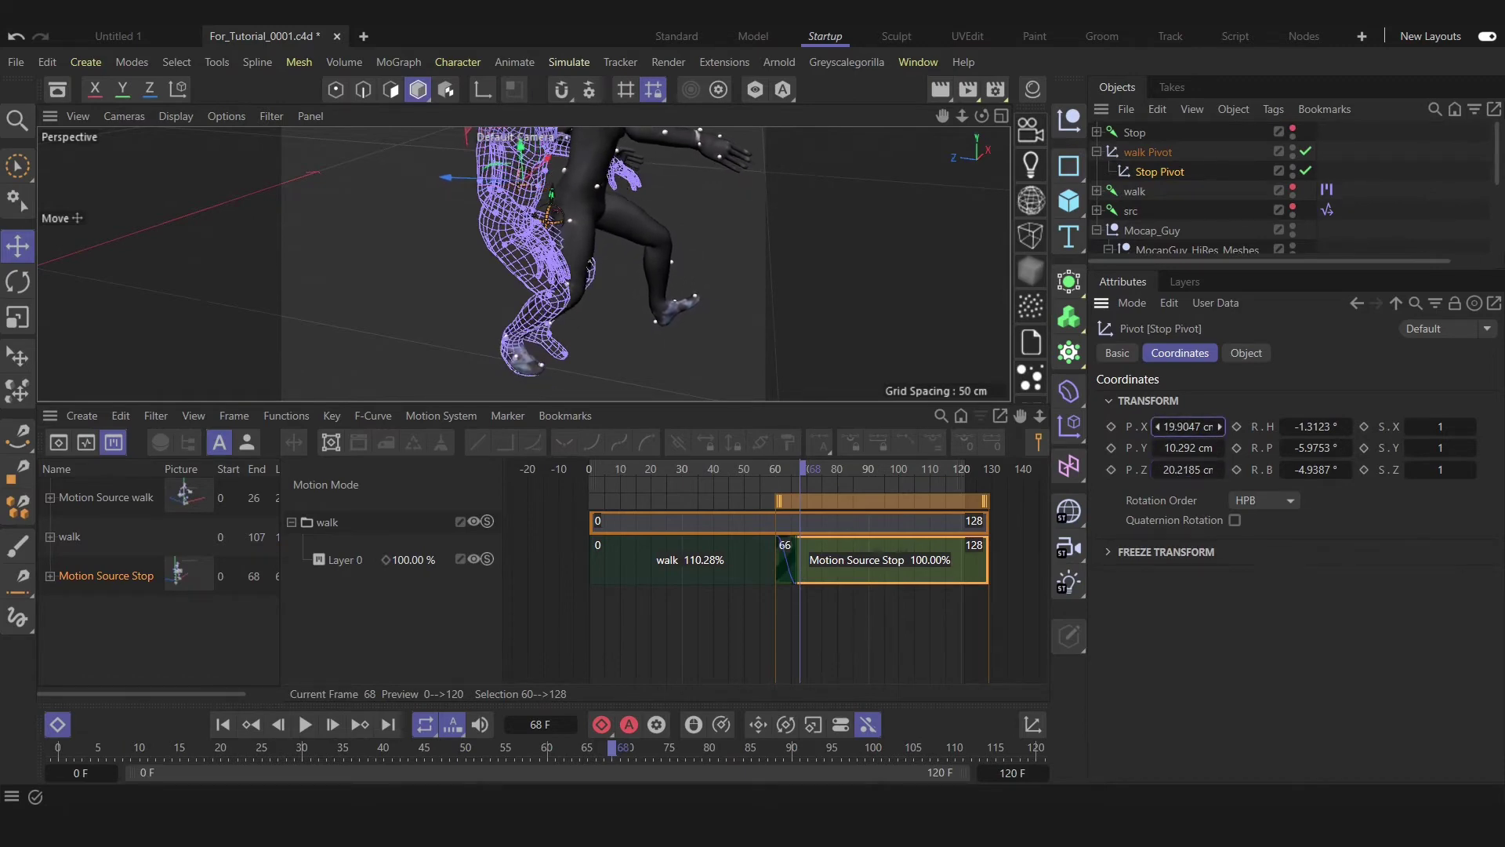
left_click_drag(843, 333, 520, 200, "alt")
right_click_drag(520, 200, 515, 242, "alt")
middle_click_drag(514, 243, 555, 327, "alt")
left_click_drag(555, 328, 596, 339, "alt")
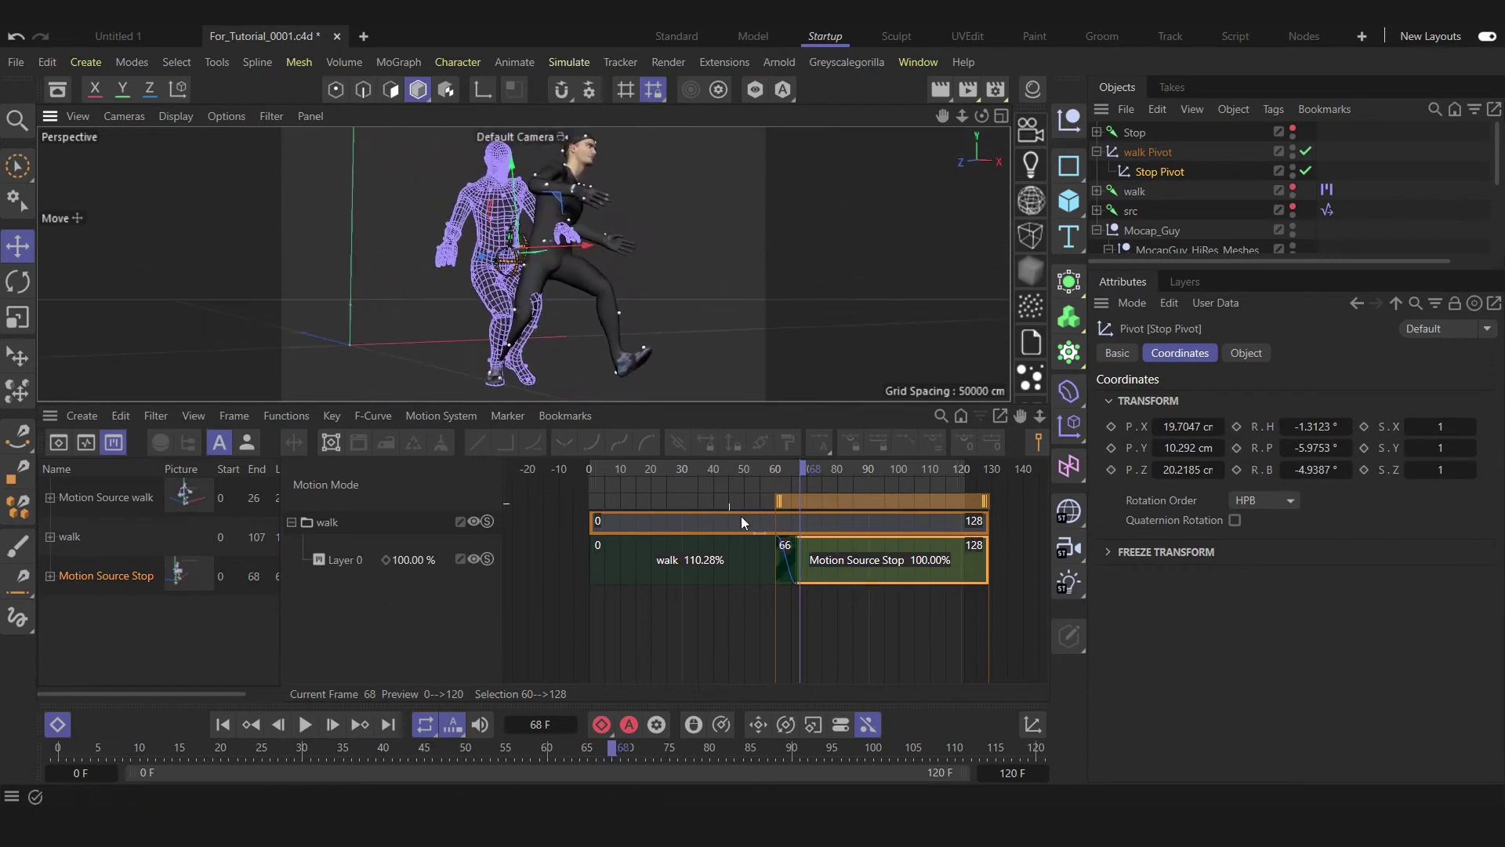
left_click_drag(816, 474, 784, 486)
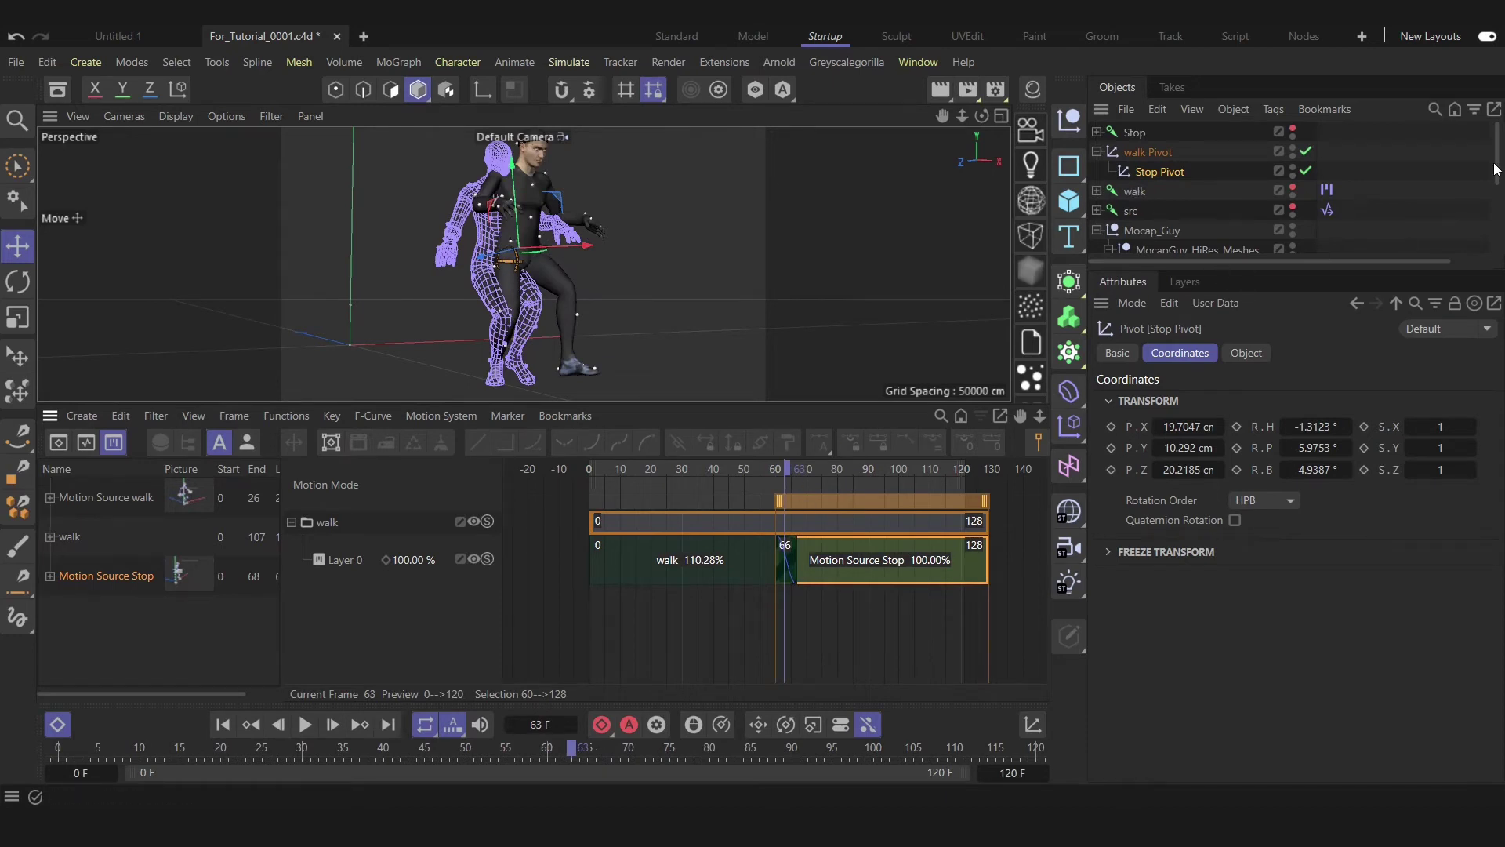
Turn off custom frame ghosting in MocapGuy_Body's Display tag
left_click_drag(1494, 169, 1394, 271)
left_click(1326, 243)
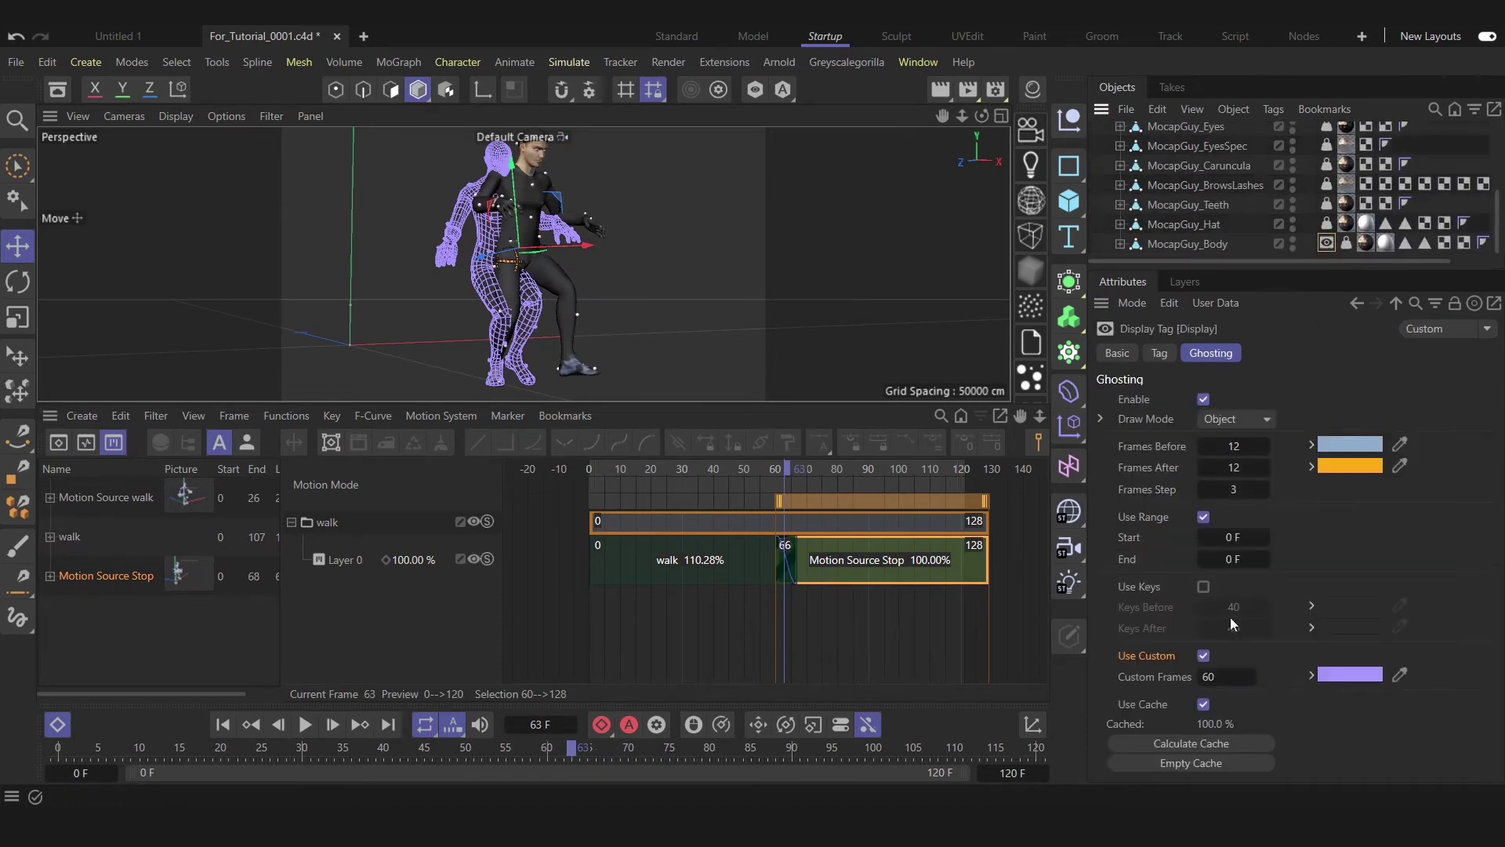
left_click(1203, 656)
left_click_drag(656, 243, 663, 291, "alt")
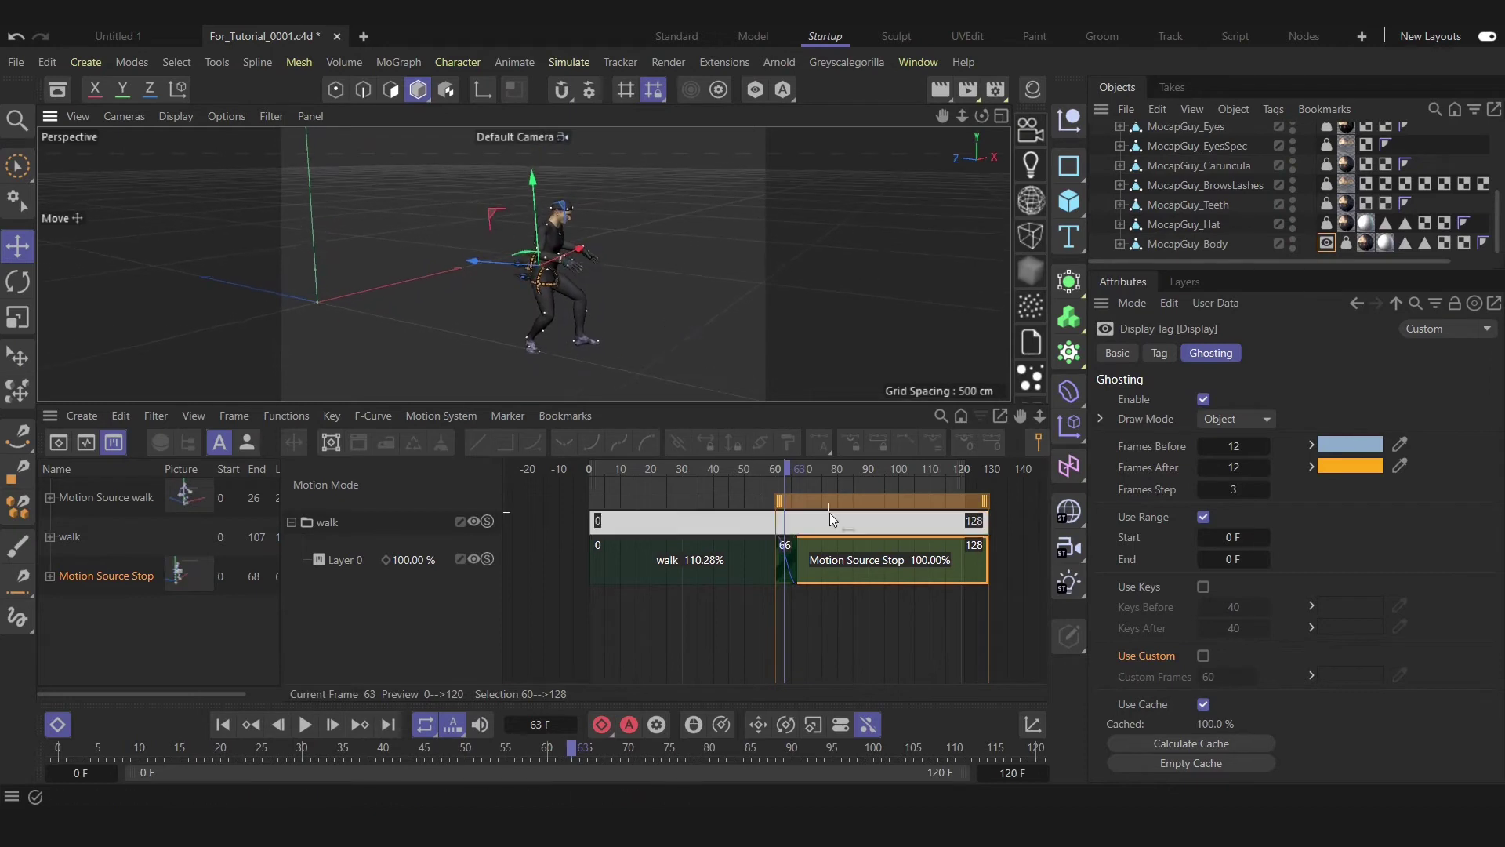
Play the animation from the first frame and examine the transition from walk to stop
left_click_drag(782, 467, 610, 478)
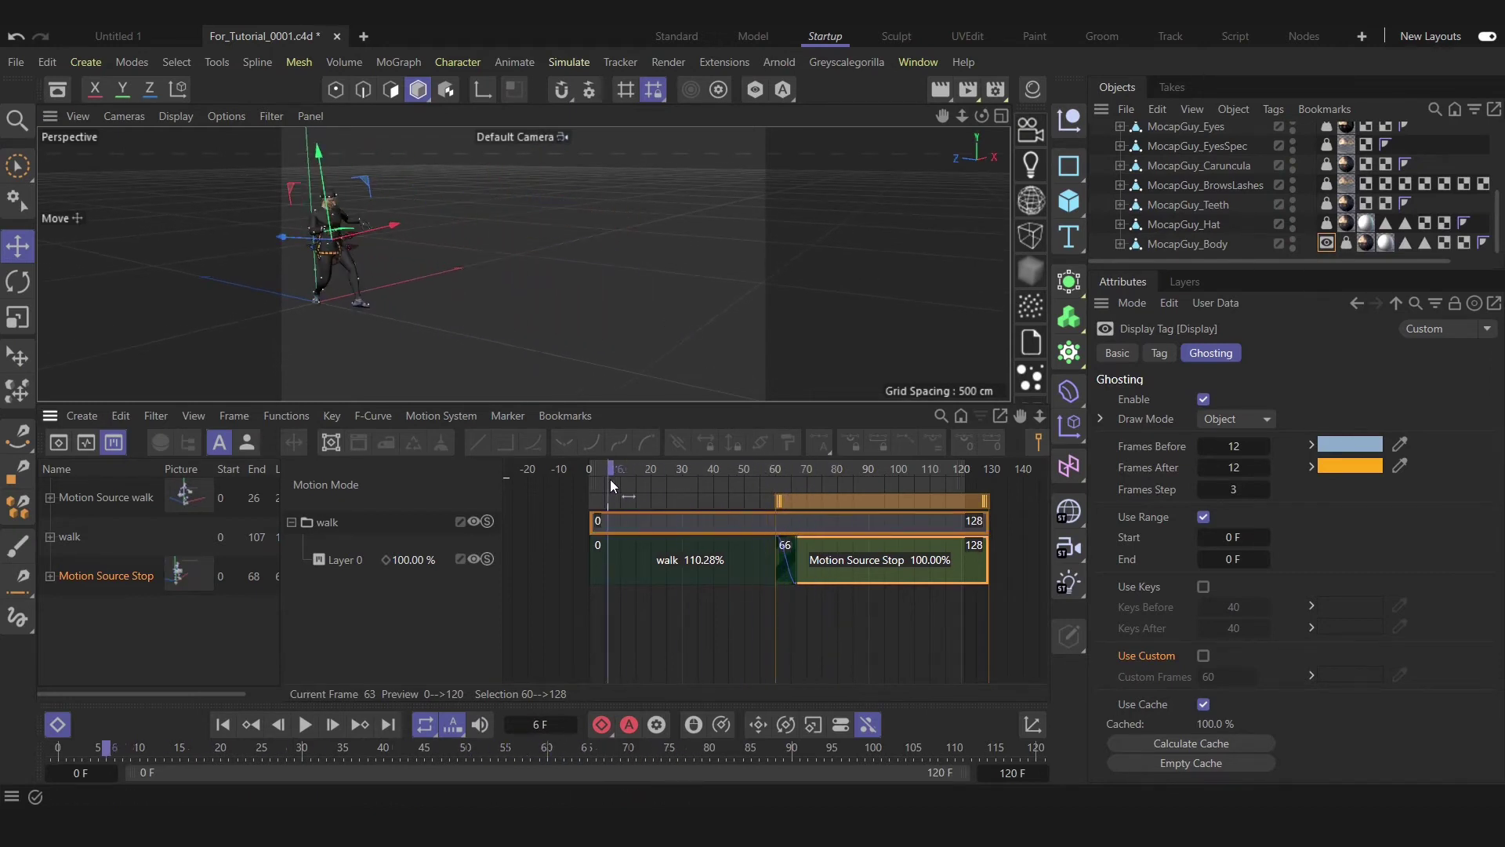
left_click(223, 724)
left_click(305, 724)
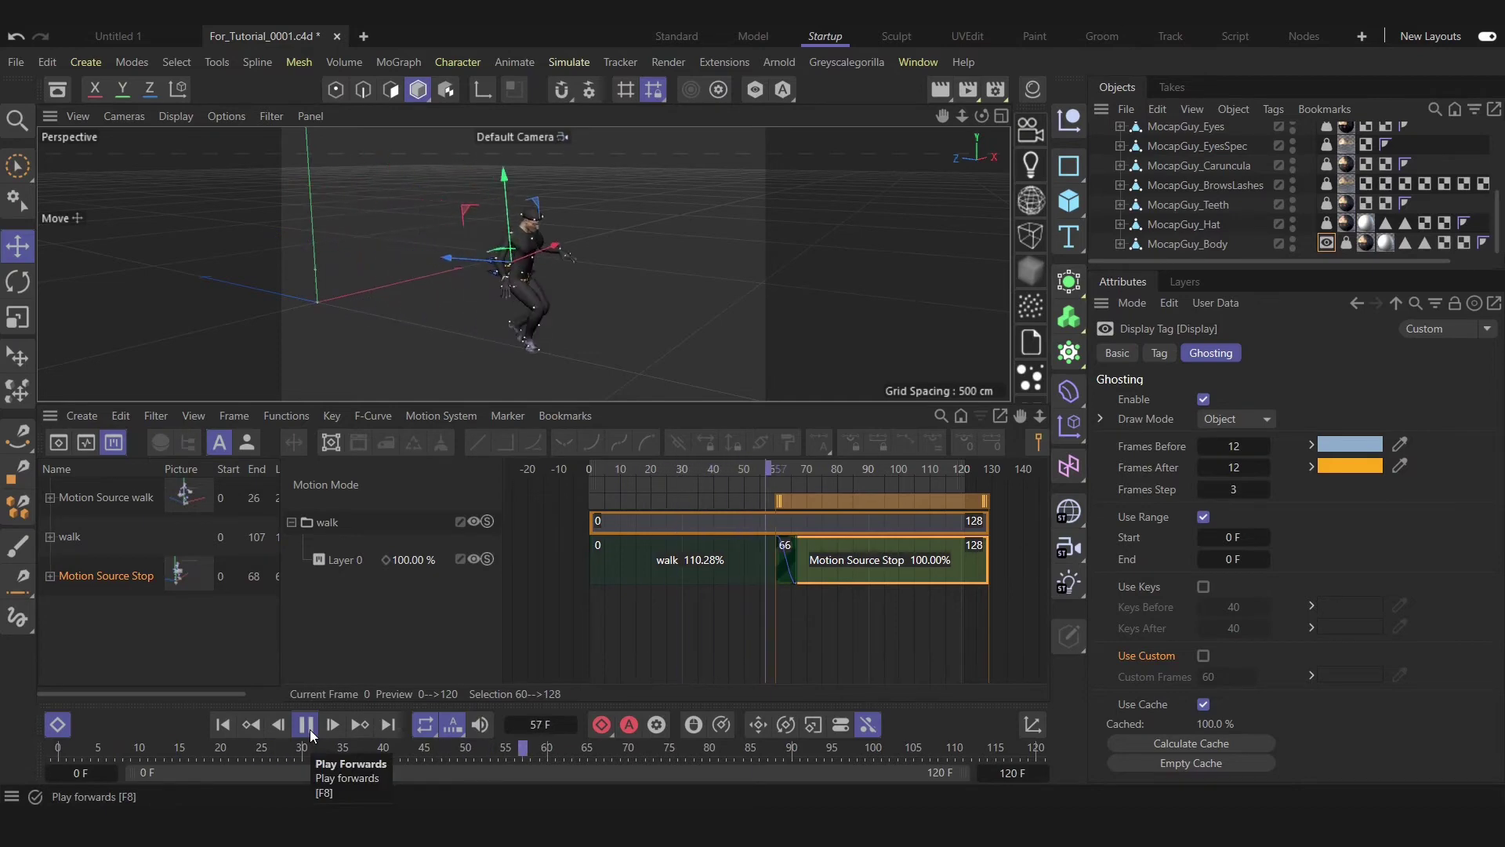
left_click(305, 725)
left_click_drag(772, 470, 788, 475)
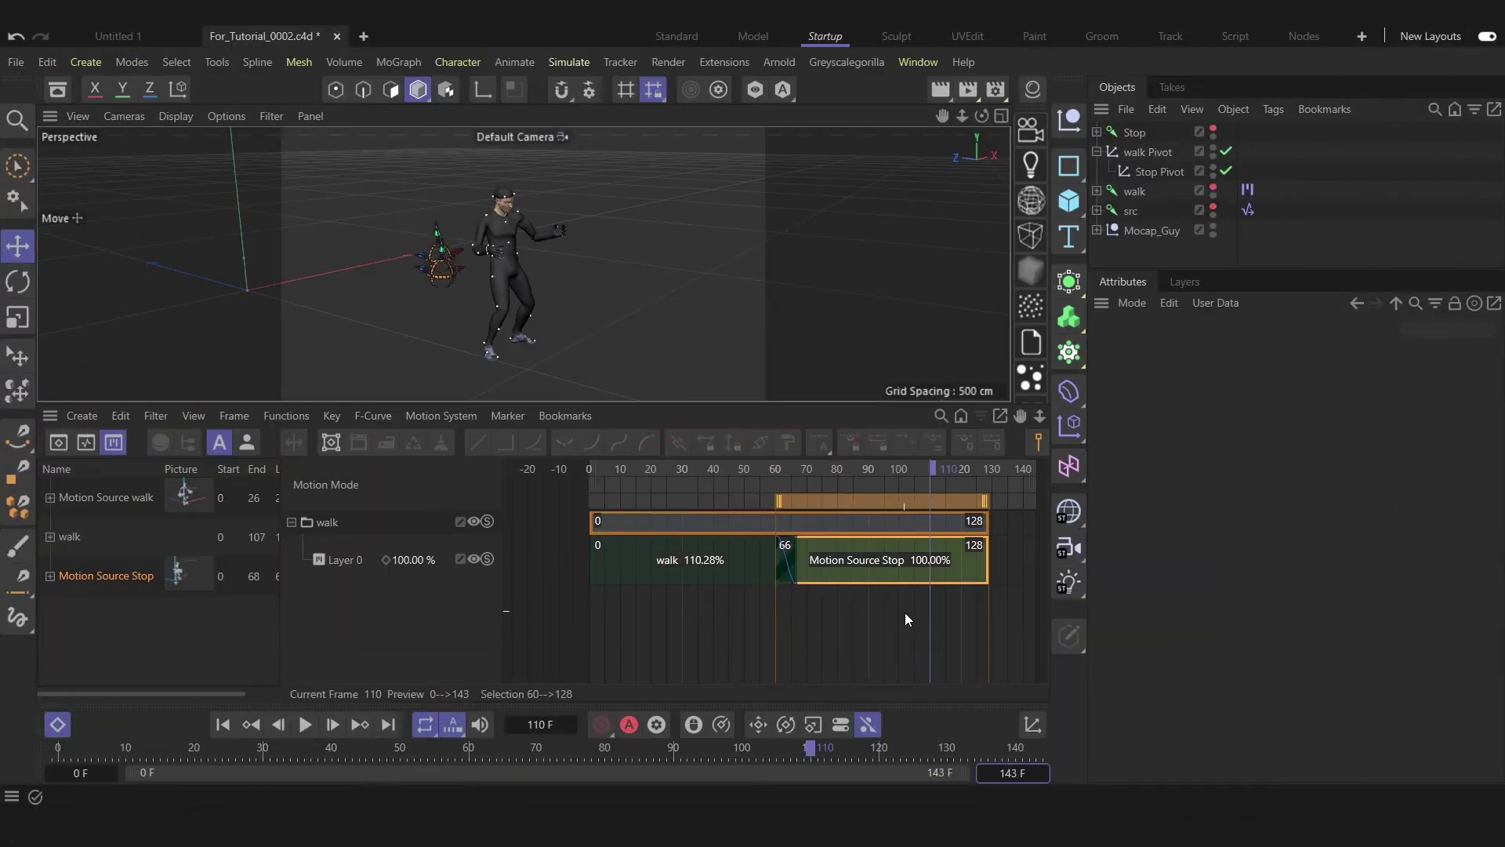
Merge the dance animation file into the scene and scrub through the imported skeleton's motion
left_click_drag(863, 560, 778, 560)
left_click(1126, 109)
left_click(1129, 168)
double_click(236, 211)
left_click(192, 539)
middle_click_drag(329, 310, 482, 274, "alt")
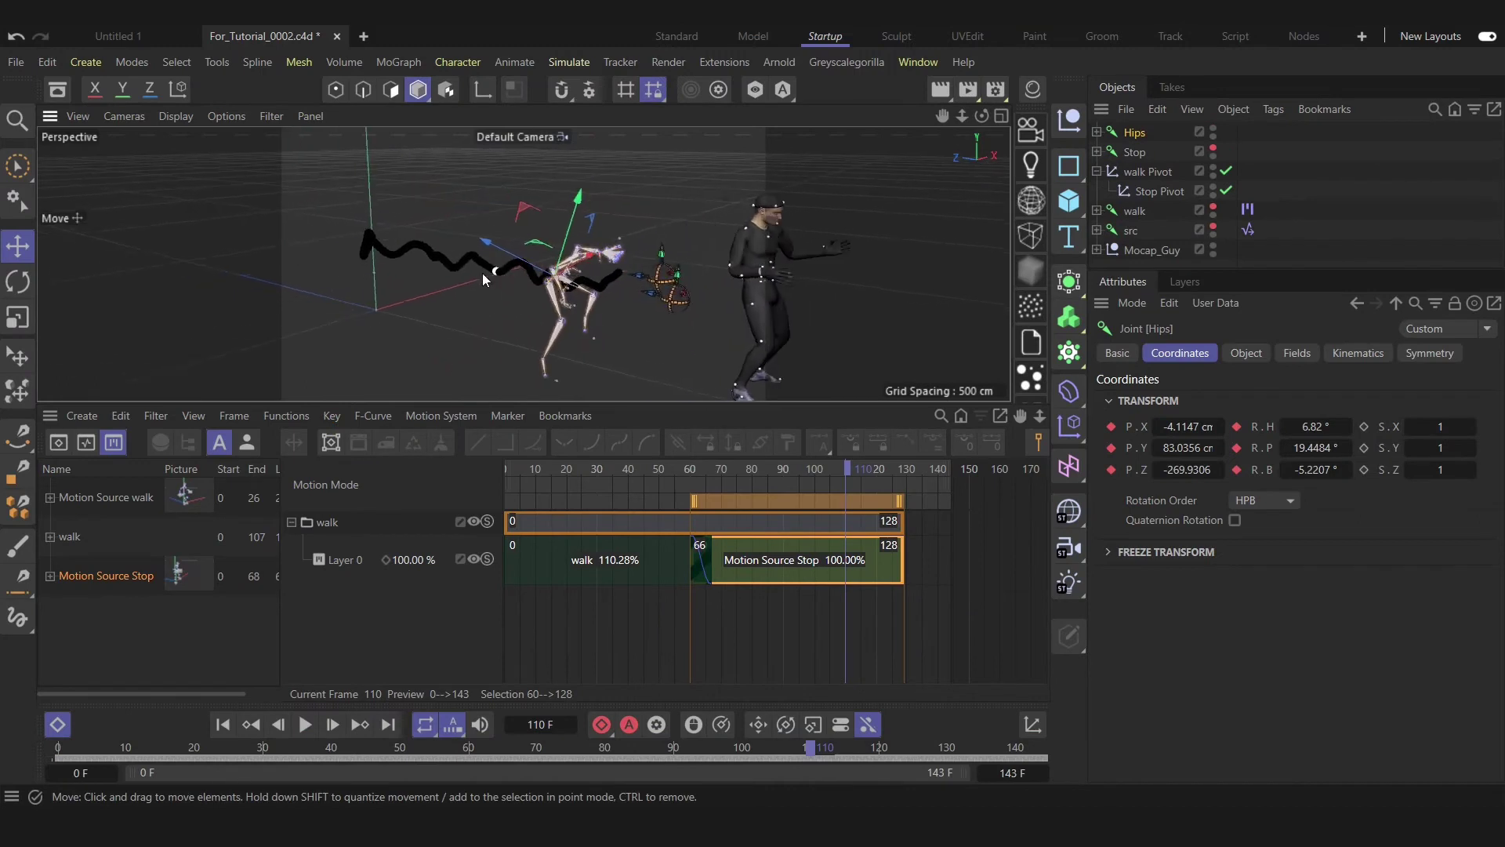
right_click_drag(483, 274, 549, 286, "alt")
left_click_drag(91, 749, 557, 760)
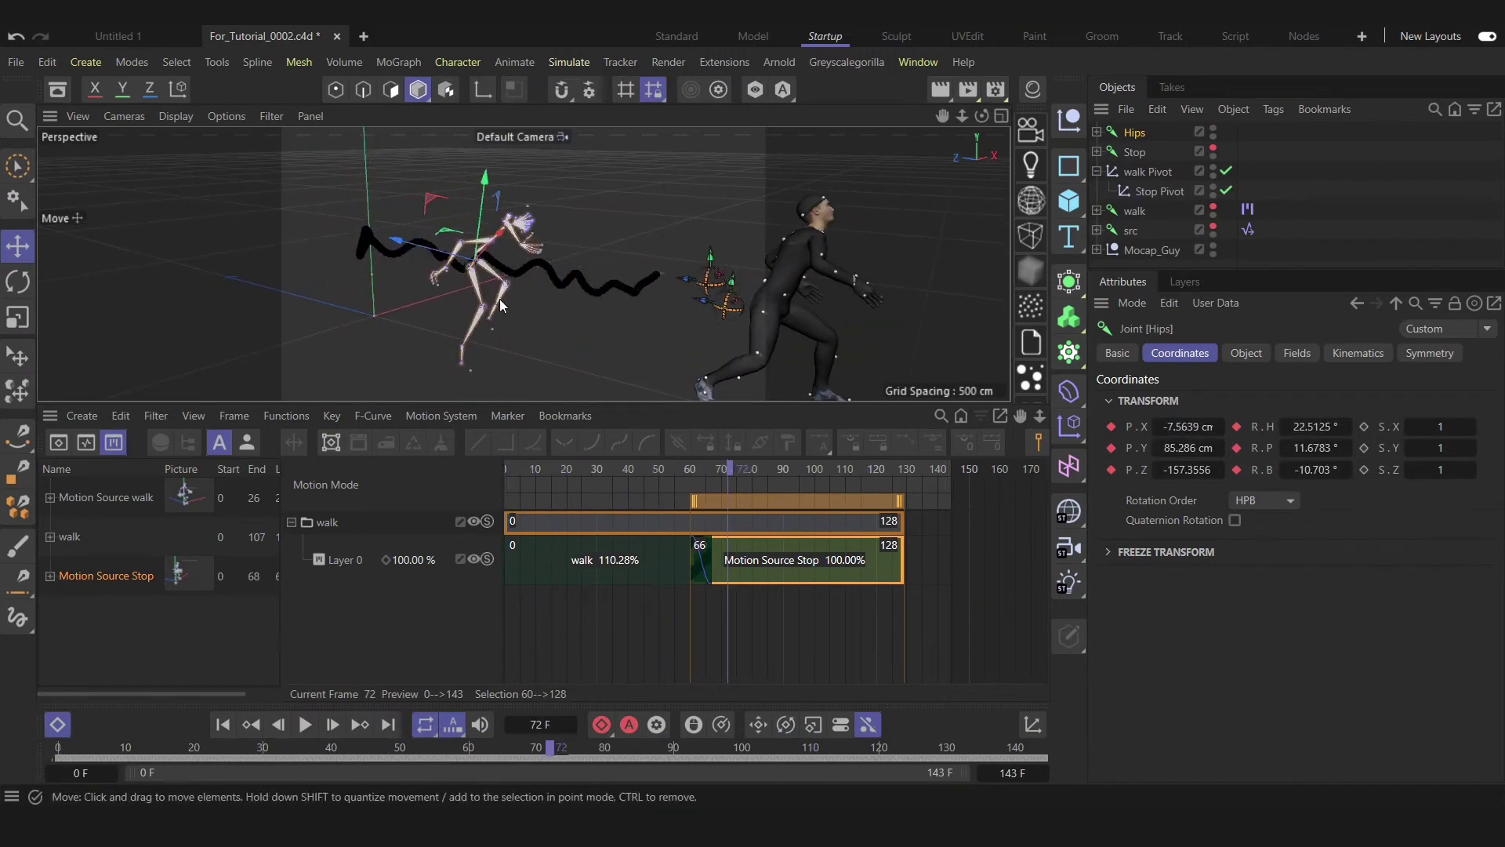
Rename the imported Hips joint to Dance and create a motion source from it
type("Dance")
key("Return")
left_click_drag(764, 469, 821, 470)
left_click(1121, 135)
left_click(619, 63)
mouse_move(515, 63)
left_click(569, 343)
left_click(536, 494)
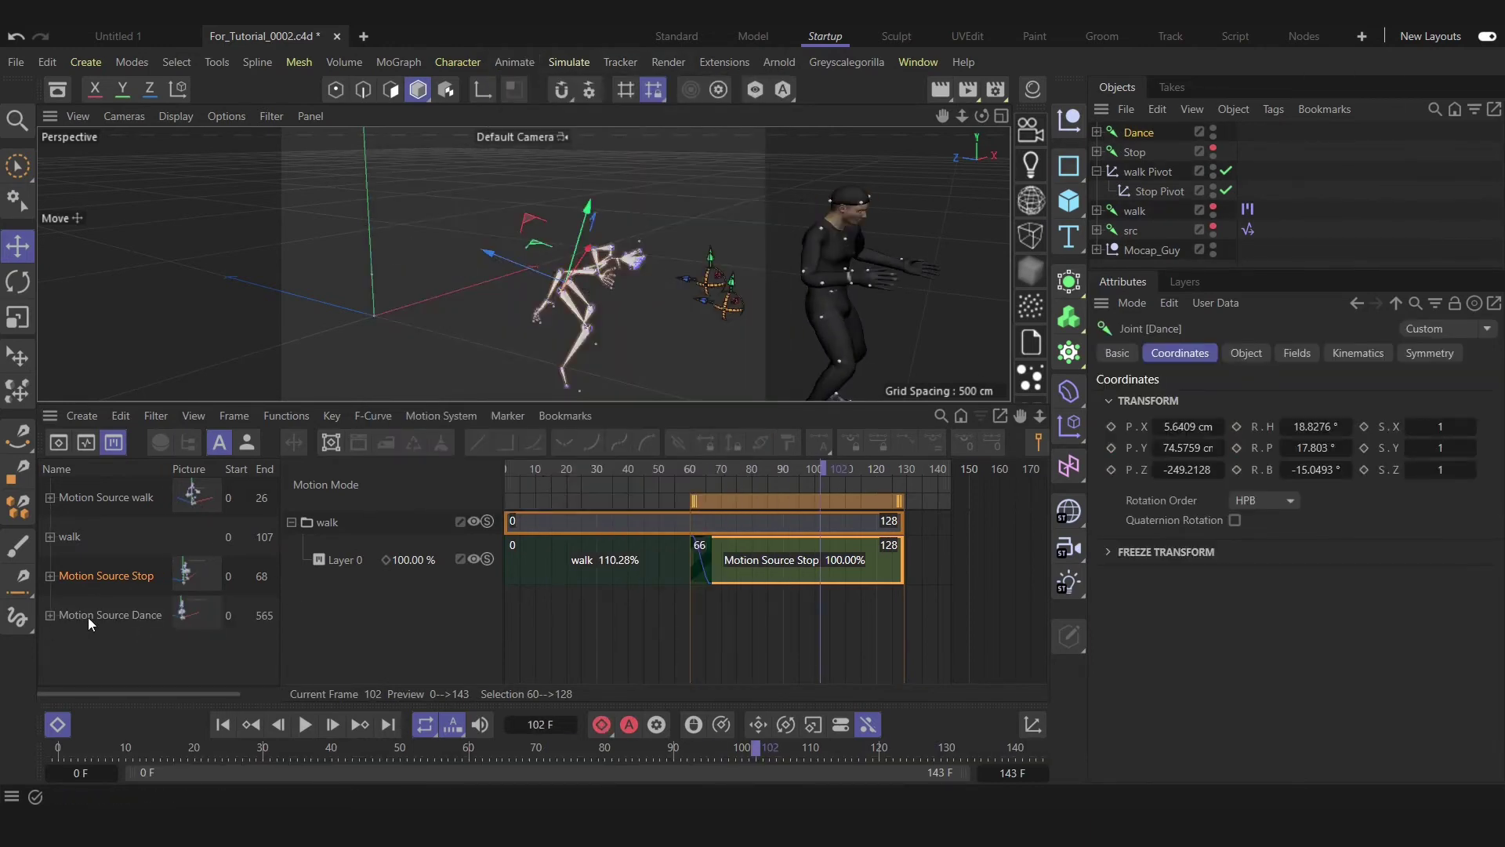
Place the Motion Source Dance clip at frame 140 on Layer 0 and create a pivot for it
left_click_drag(823, 658, 941, 582)
mouse_move(820, 469)
left_mouse_down()
mouse_move(793, 468)
mouse_move(818, 468)
left_mouse_up()
middle_click_drag(823, 313, 635, 287, "alt")
left_click_drag(975, 528, 972, 527)
left_click_drag(924, 472, 880, 479)
left_click(1191, 485)
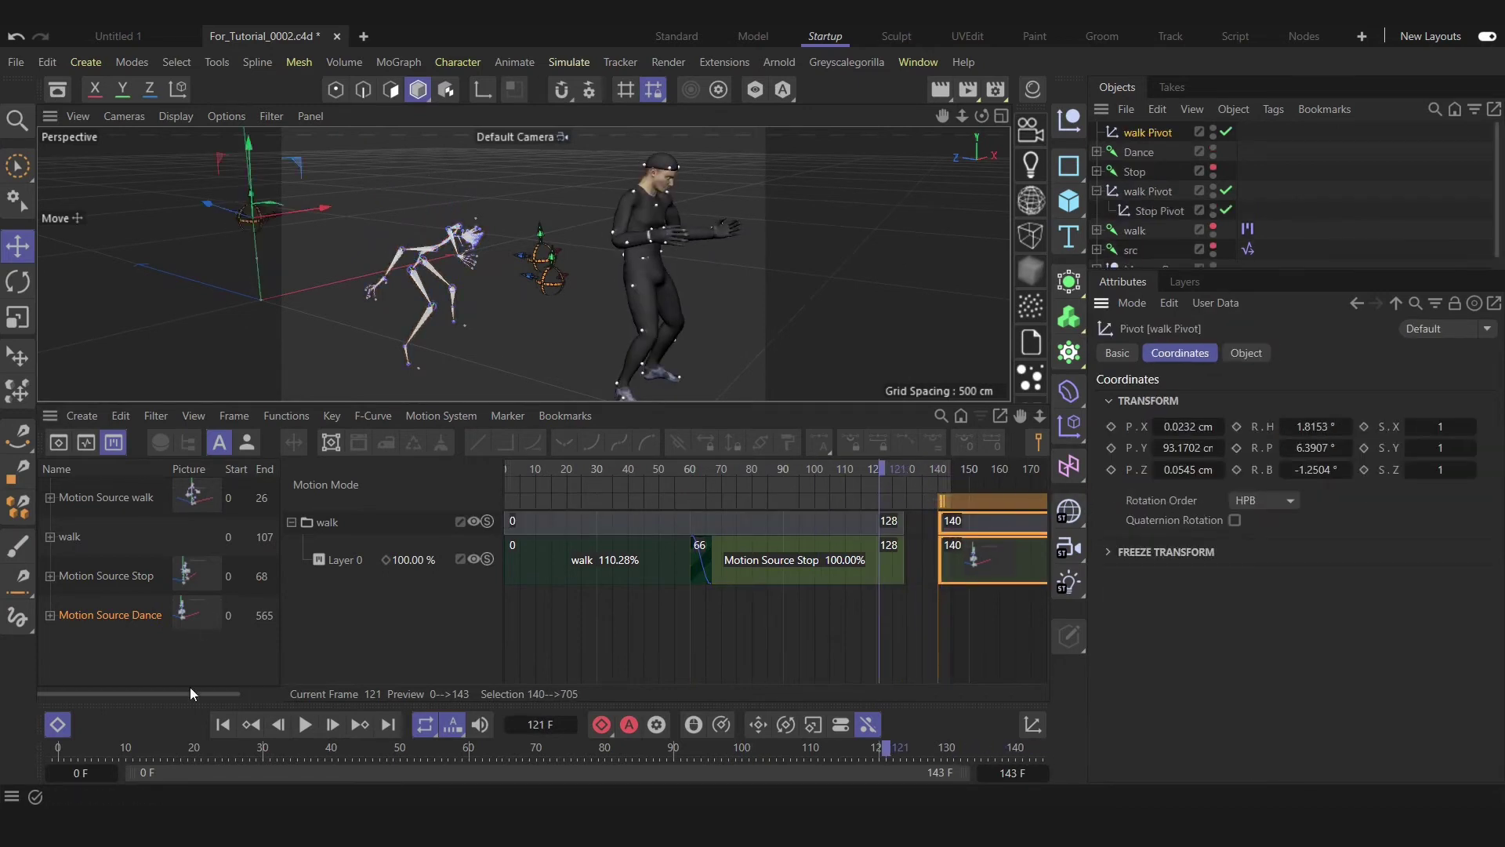
Make the new pivot a child of Stop Pivot and rename it DancePivot
left_click_drag(1140, 131, 1156, 210)
double_click(1164, 212)
double_click(1151, 210)
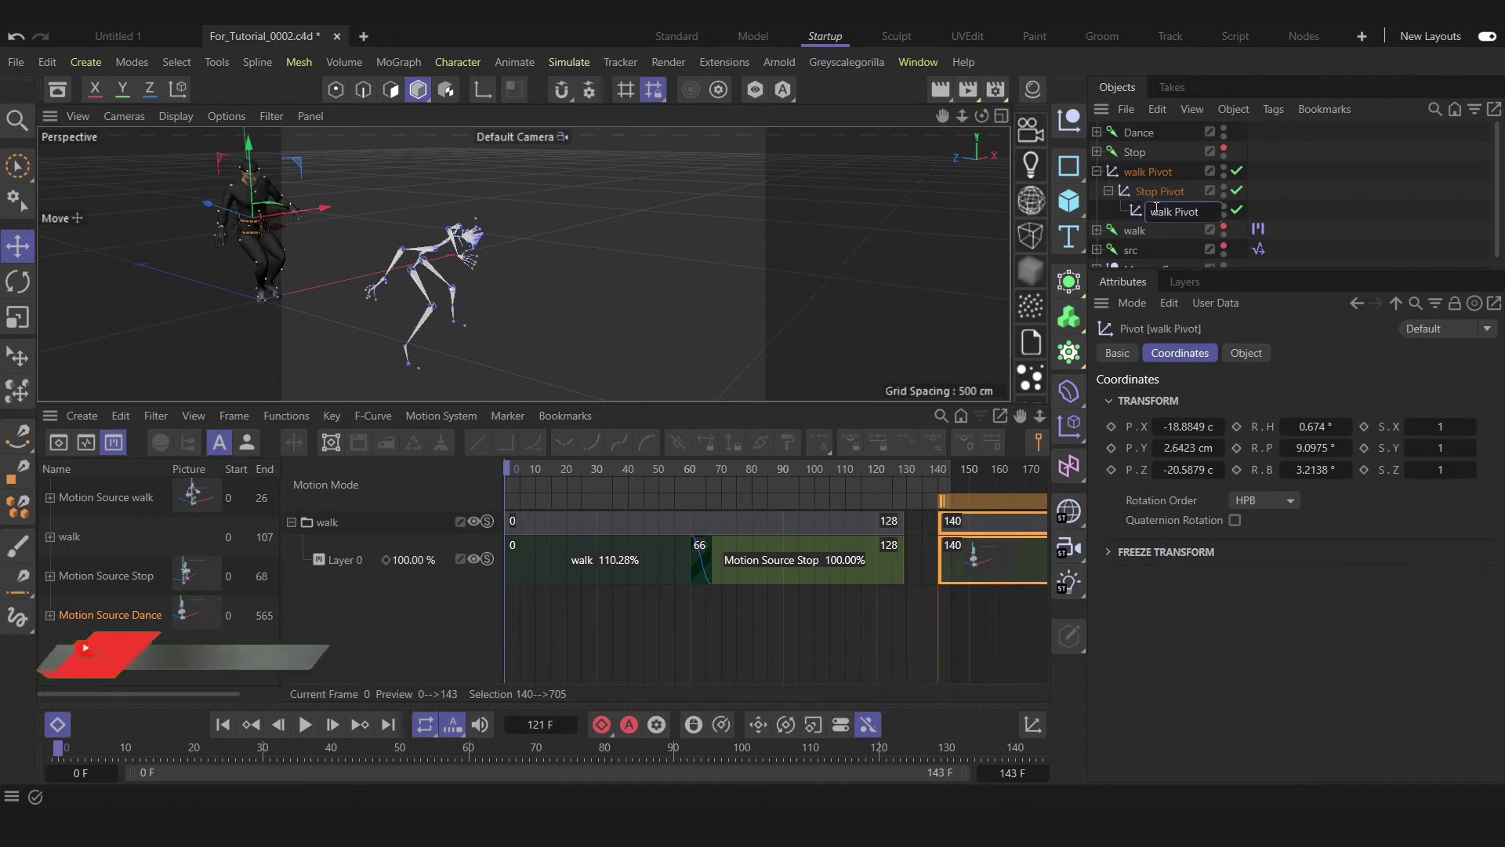
type("Dance")
key("Return")
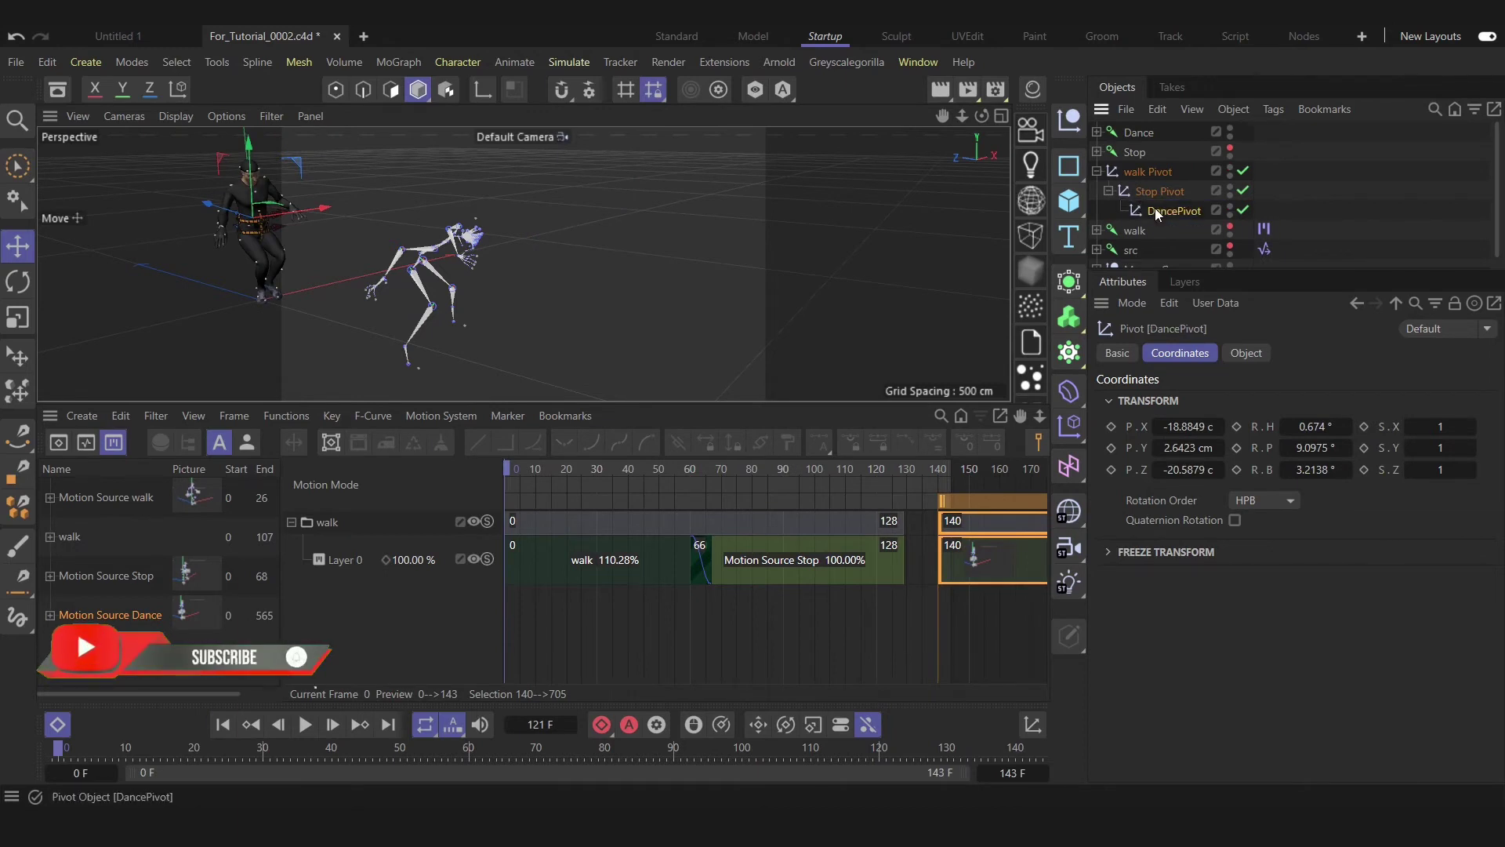
Extend the project's end frame to 226 F and scrub from the Stop clip into the dance clip
left_click(975, 548)
left_click_drag(61, 750, 917, 783)
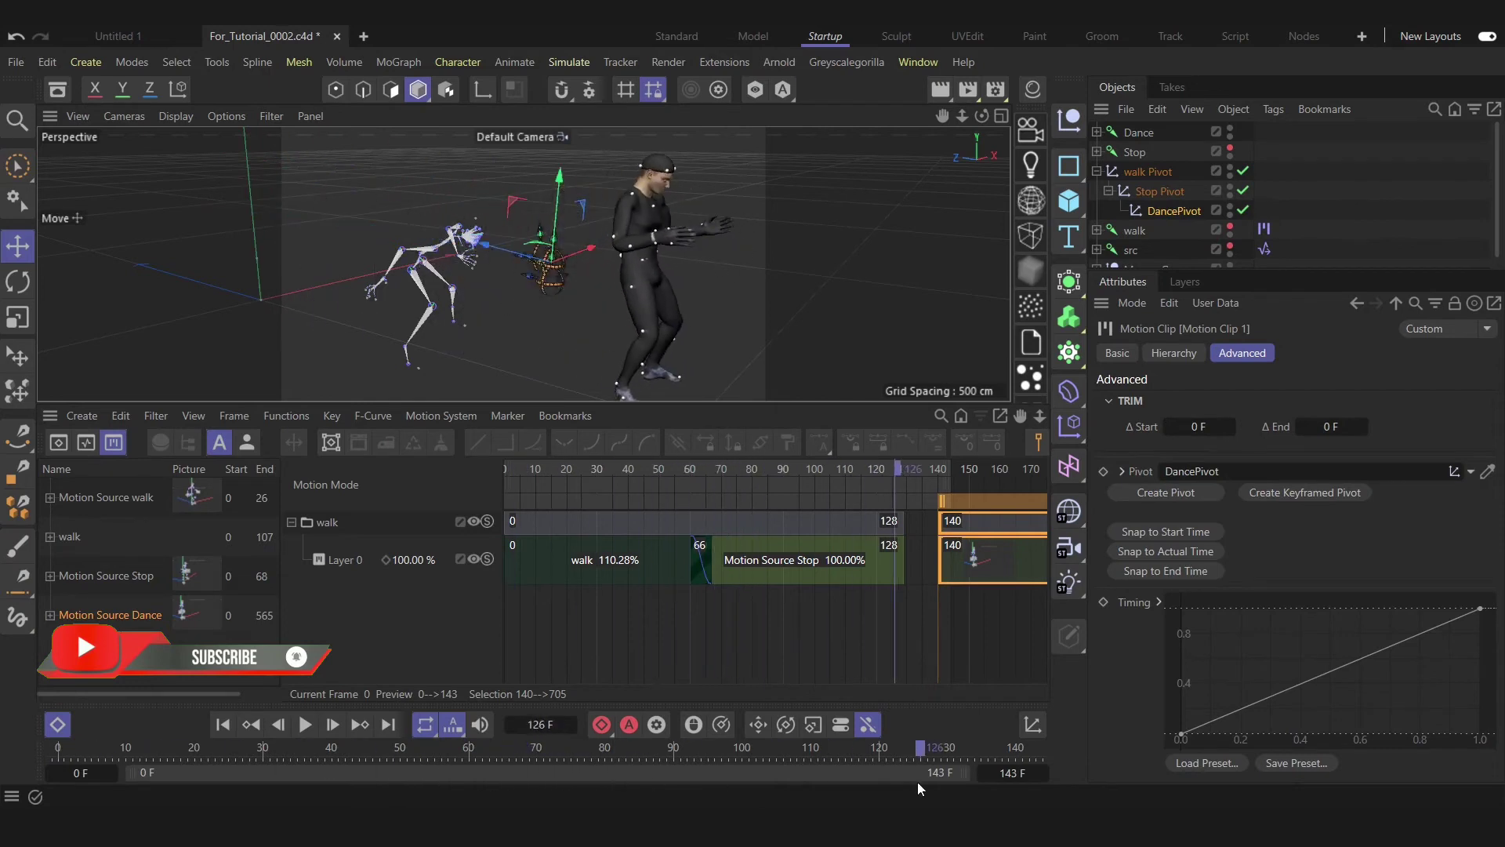
left_click_drag(950, 565, 922, 563)
left_click_drag(901, 476, 946, 477)
left_click_drag(1044, 773, 1043, 708)
middle_click_drag(662, 665, 461, 665, "alt")
left_click_drag(702, 475, 964, 484)
middle_click_drag(952, 500, 843, 501, "alt")
middle_click_drag(858, 317, 618, 319, "alt")
scroll(618, 319, "down", 3)
left_click_drag(862, 475, 999, 475)
Trim the beginning of the dance clip and move the clip to start at frame 131
left_click_drag(578, 546, 559, 506)
left_click_drag(1230, 426, 1286, 426)
left_click_drag(800, 554, 626, 549)
left_click_drag(586, 470, 570, 474)
left_click_drag(619, 554, 606, 554)
left_click_drag(1230, 426, 1270, 426)
left_click_drag(764, 554, 615, 552)
left_click_drag(611, 472, 679, 482)
left_click_drag(1230, 427, 1249, 426)
left_click_drag(796, 557, 722, 555)
left_click_drag(630, 474, 606, 475)
Shift DancePivot along Z to bring the dance pose to the end position of the Stop clip
left_click(1172, 210)
left_click_drag(1220, 470, 1411, 469)
middle_click_drag(471, 275, 549, 271, "alt")
scroll(549, 271, "up", 3)
left_click_drag(606, 474, 606, 475)
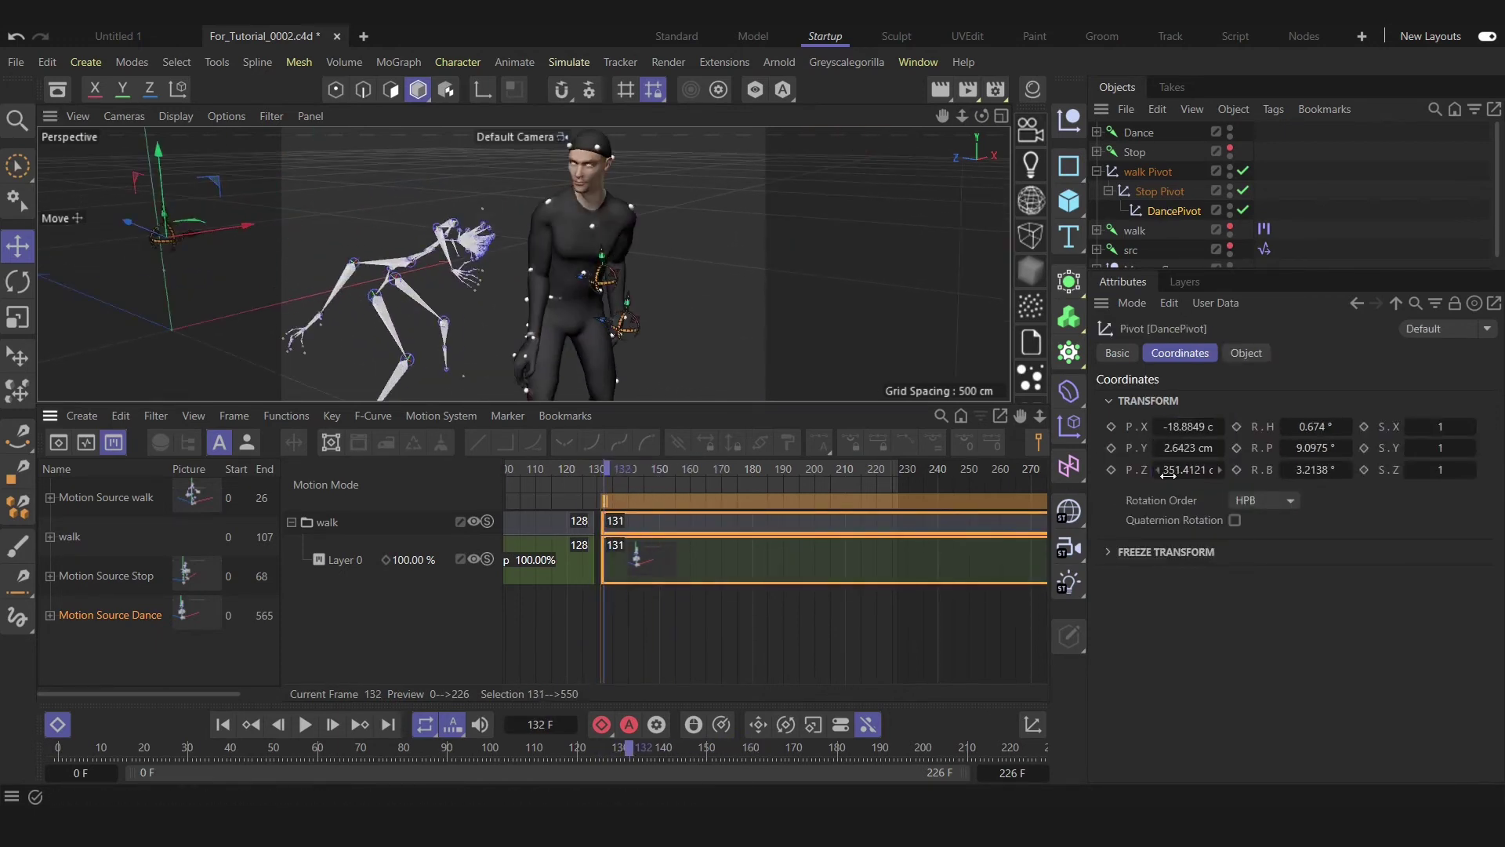
left_click_drag(1166, 470, 1176, 470)
scroll(603, 280, "down", 2)
middle_click_drag(604, 275, 597, 265, "alt")
Calculate the body mesh's ghosting cache and enable Use Custom with the custom frame set to 130
left_click(1097, 265)
left_click(1204, 743)
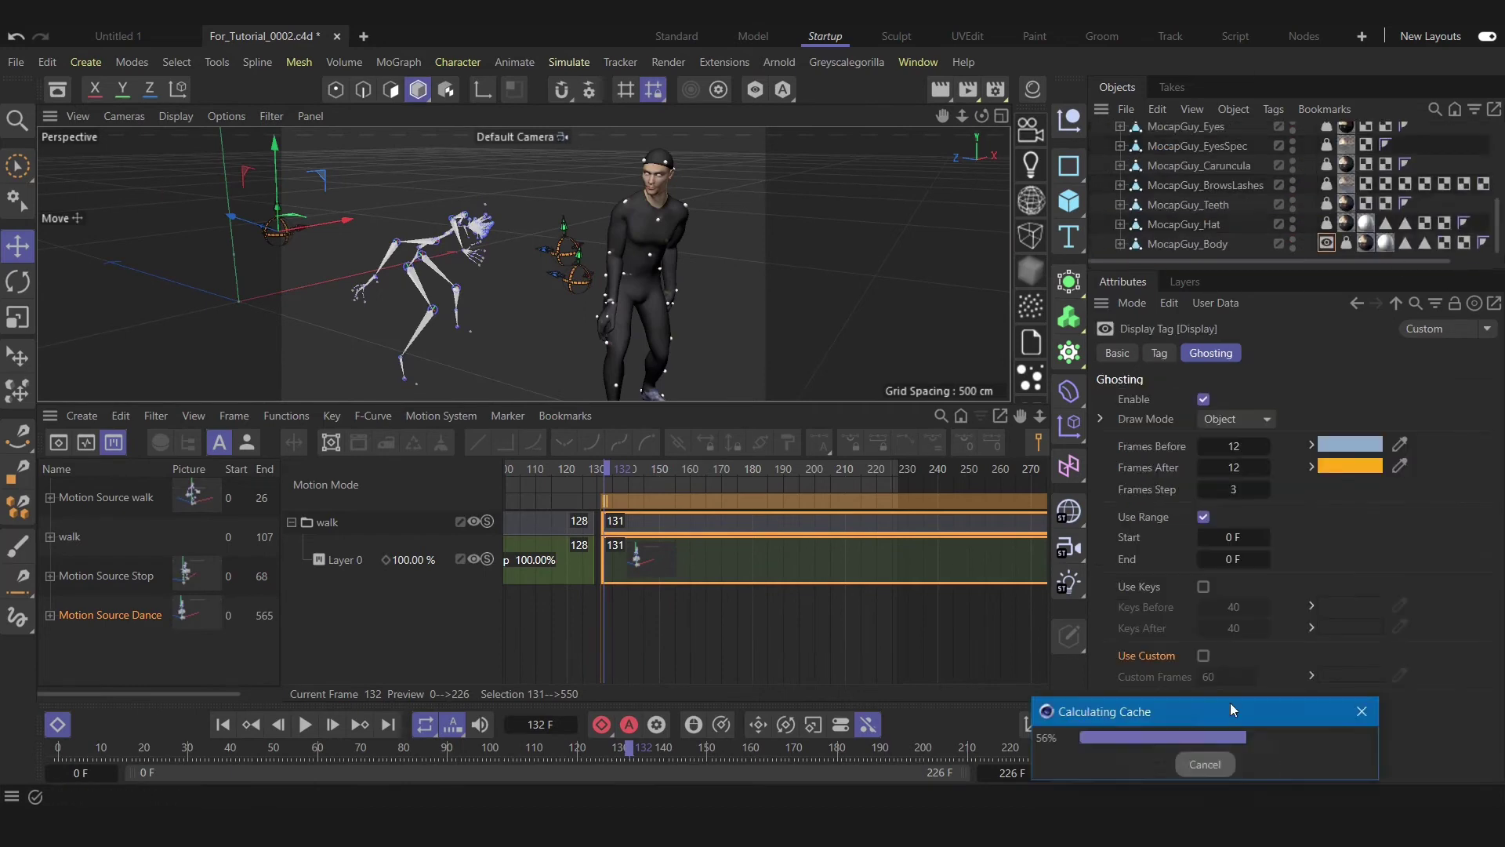
left_click(1203, 656)
left_click(1241, 682)
type("131.")
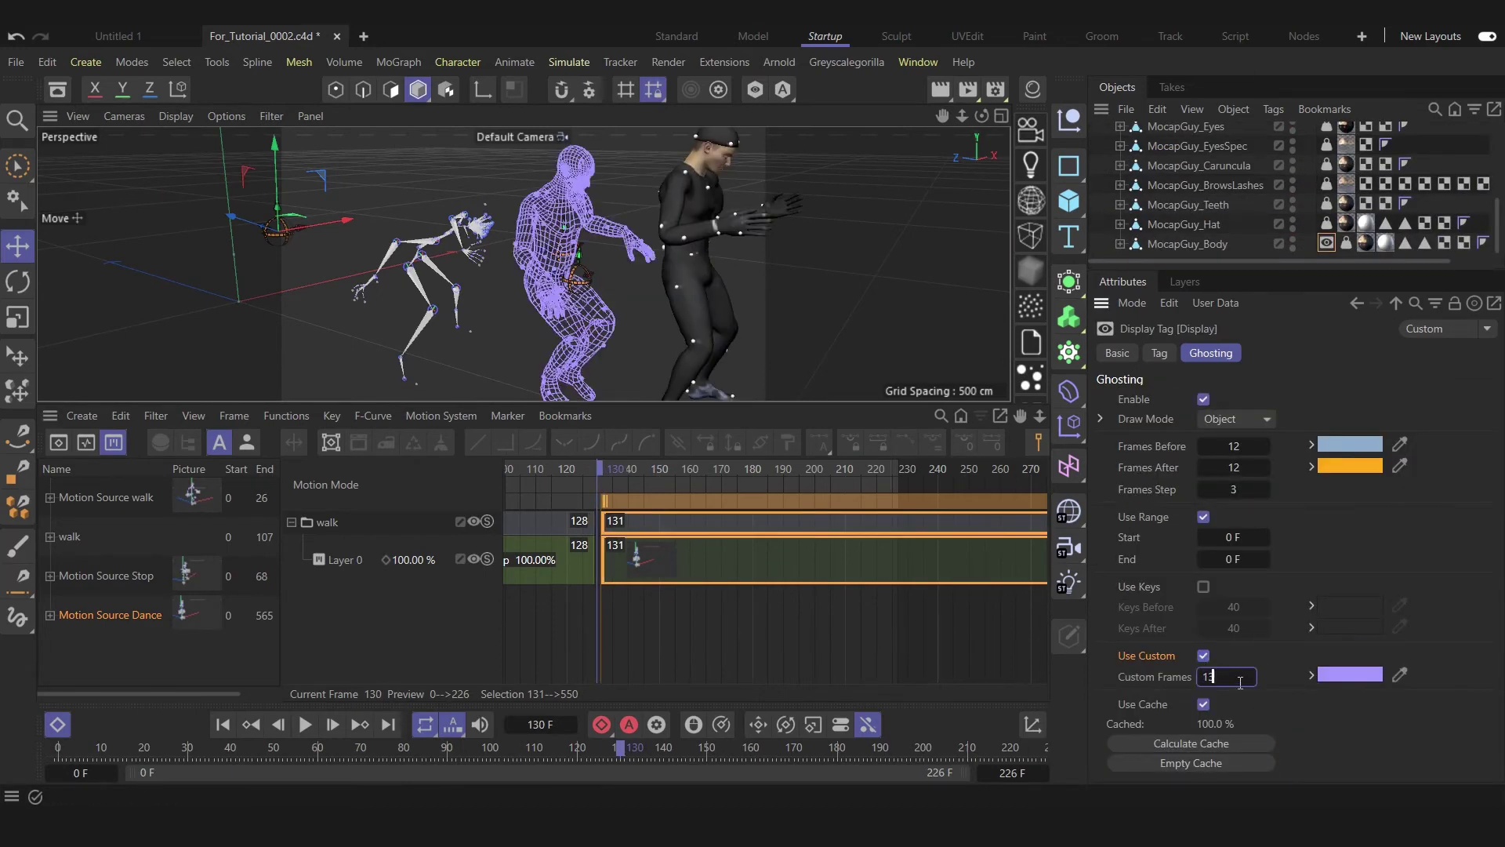
type("0")
Fine-tune DancePivot's X and Z positions so the dance pose lines up with the ghosted Stop pose
left_click_drag(601, 468, 603, 468)
left_click(627, 561)
left_click_drag(596, 266, 561, 290, "alt")
double_click(1247, 474)
left_click_drag(1247, 480, 1231, 448)
scroll(596, 266, "up", 5)
left_click_drag(595, 267, 560, 243, "alt")
left_click_drag(1220, 471, 1224, 470)
left_click_drag(1220, 428, 1224, 427)
scroll(672, 282, "down", 5)
left_click_drag(672, 282, 548, 256, "alt")
Move the dance clip earlier to overlap the end of the Stop clip and scrub the blend
scroll(548, 255, "up", 3)
left_click_drag(618, 519, 592, 519)
left_click(560, 471)
left_click_drag(560, 470, 536, 470)
Turn off the custom ghost frame on MocapGuy_Body and scrub through the blended clips
left_click(1327, 243)
left_click(1201, 655)
left_click_drag(548, 267, 558, 262, "alt")
left_click_drag(1496, 219, 1497, 147)
left_click(449, 233)
left_click_drag(537, 471, 708, 732)
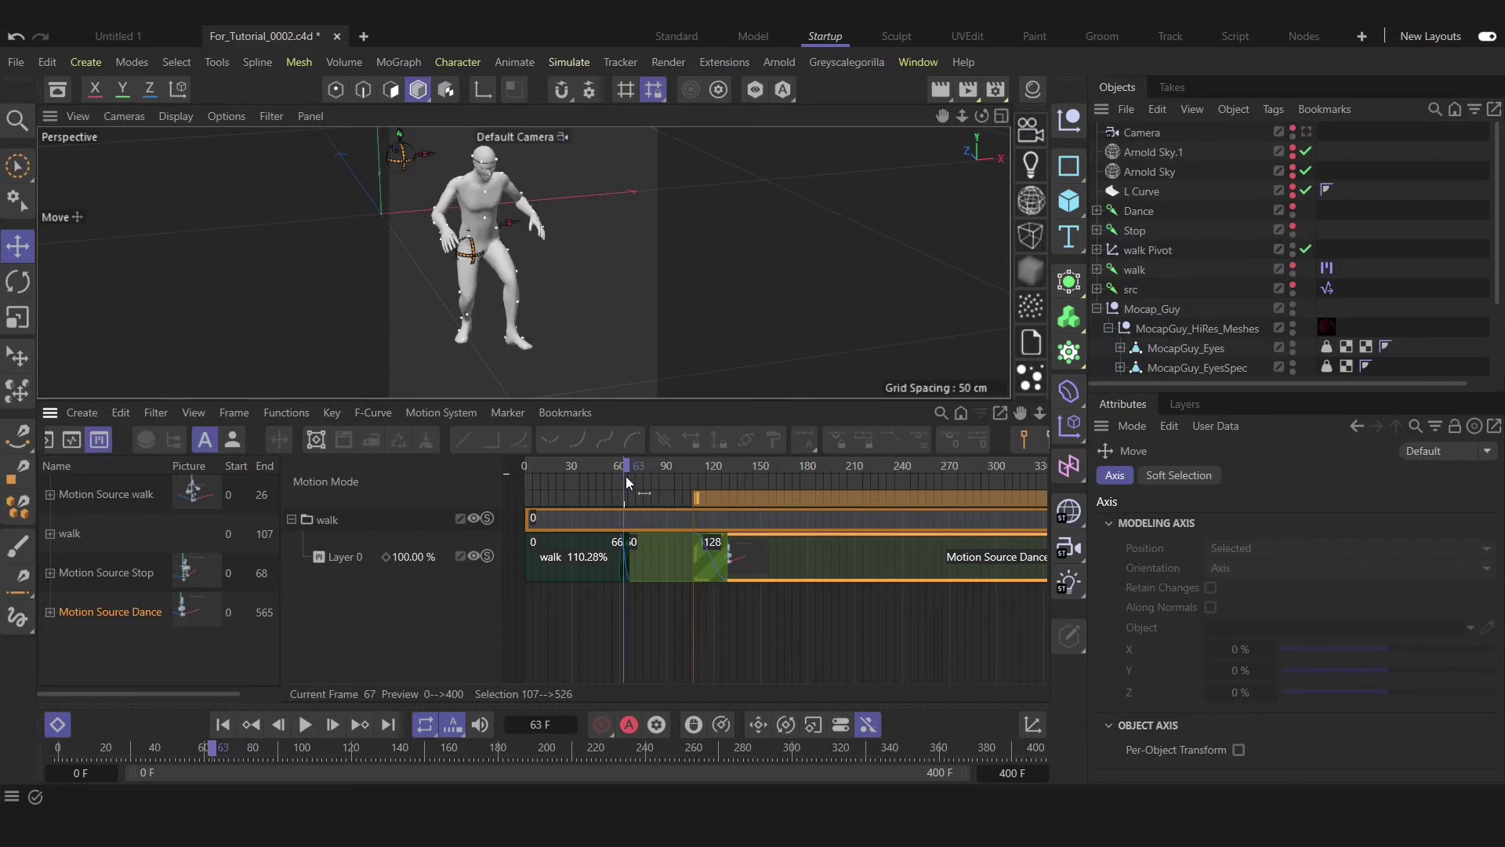
left_click_drag(625, 476, 628, 482)
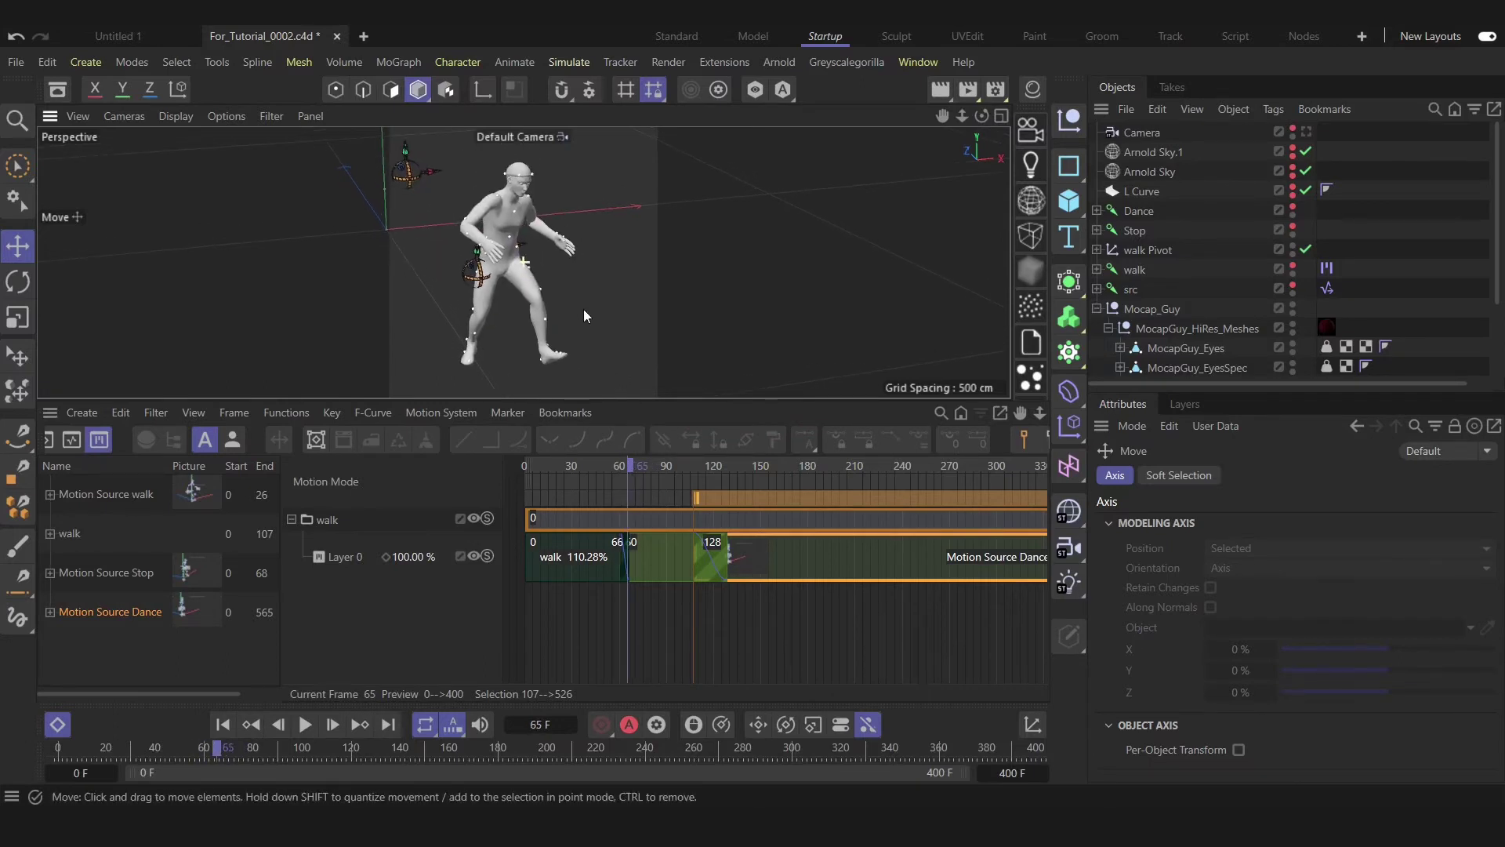
Disable Auto Blend Range on the walk clip, set its Blend Start to 60 F, and scrub the transition
left_click(605, 557)
right_click_drag(619, 602, 675, 598, "alt")
scroll(677, 602, "up", 5)
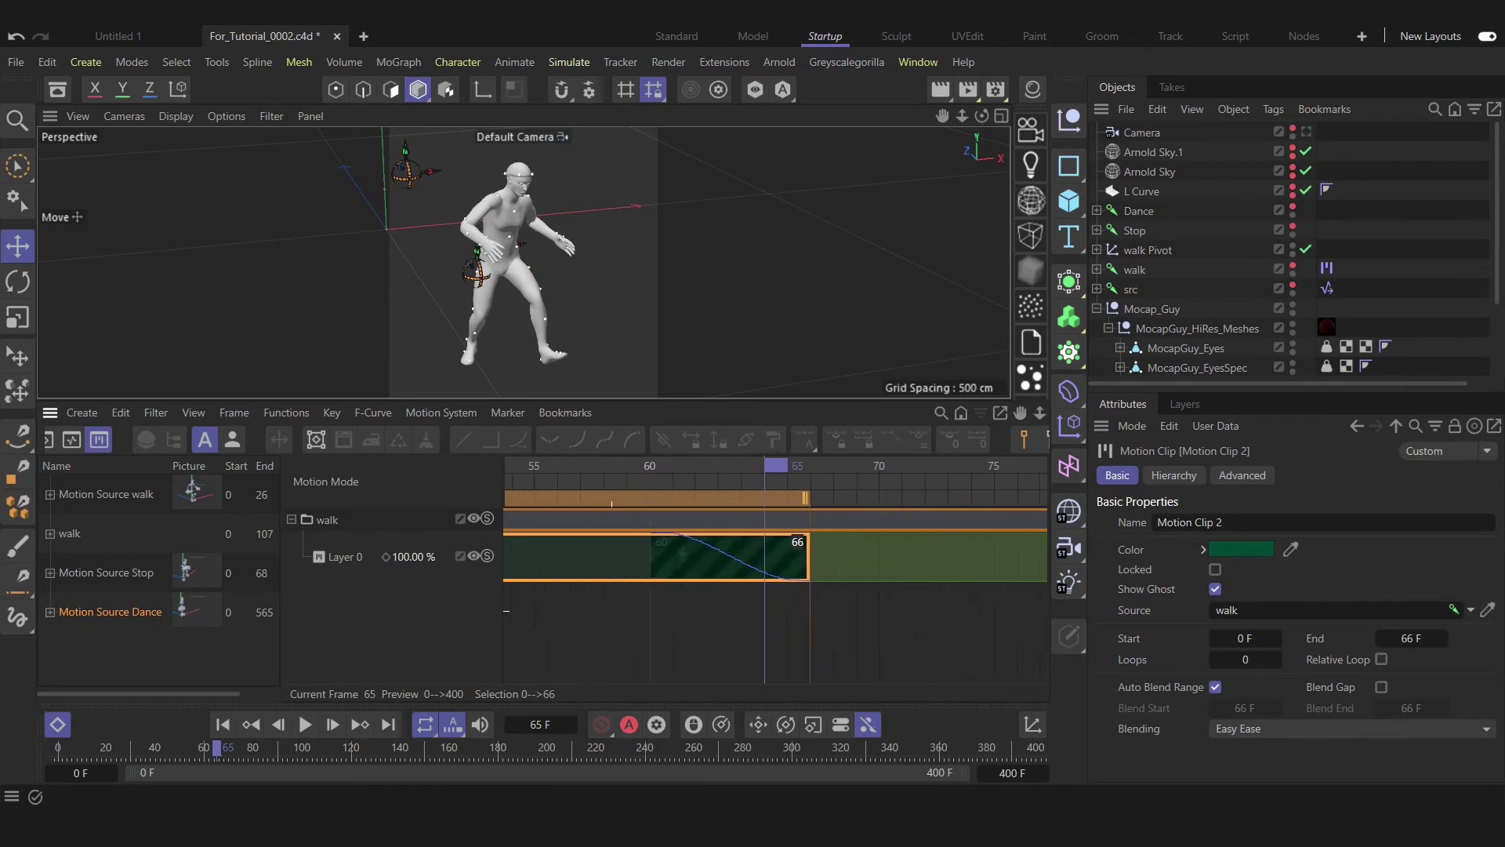
left_click(843, 563)
left_click(616, 561)
scroll(679, 643, "down", 2)
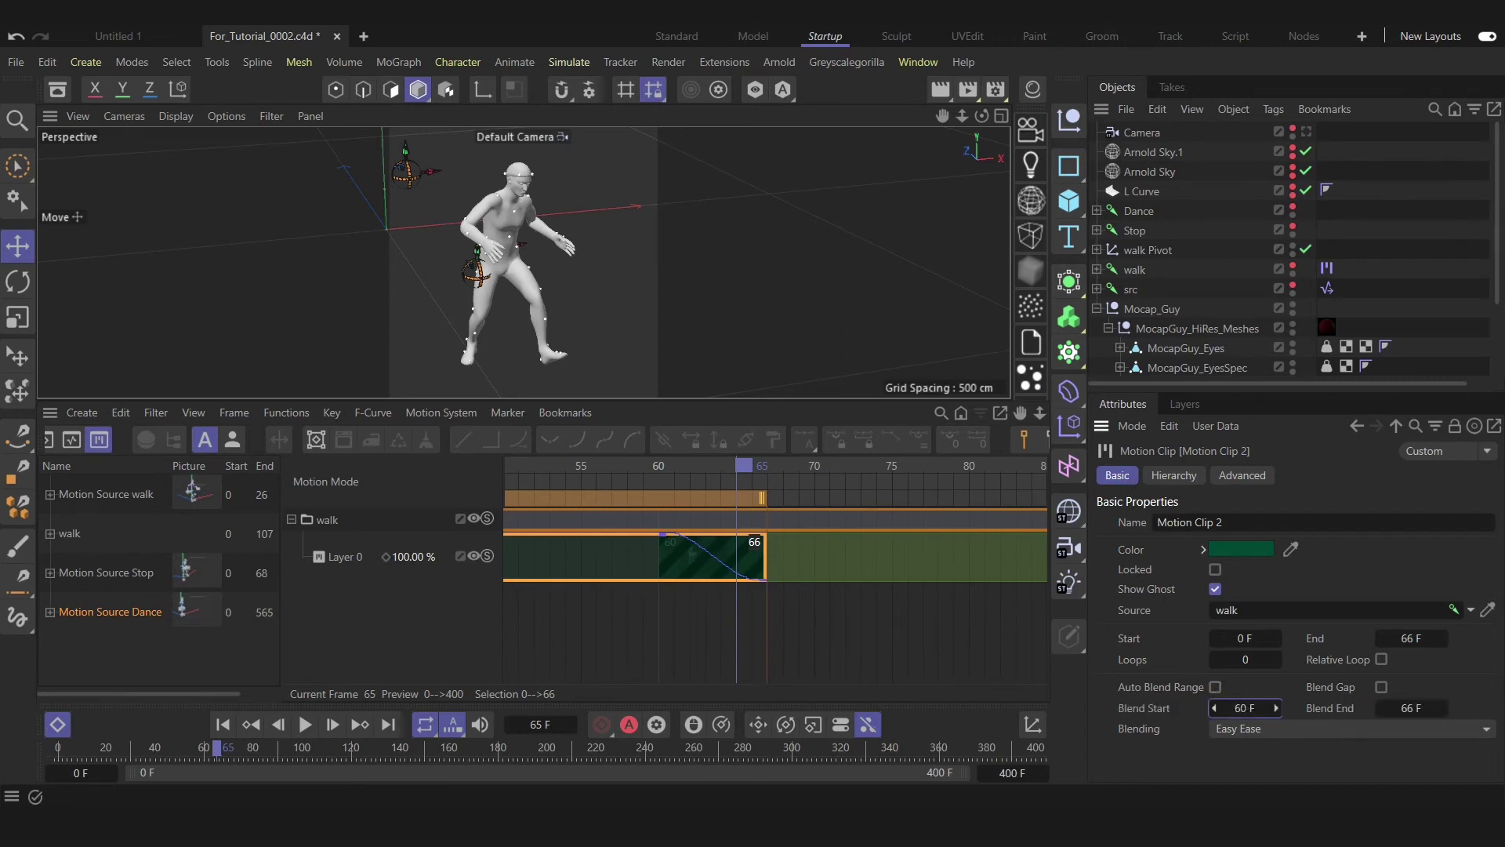
left_click_drag(585, 470, 893, 533)
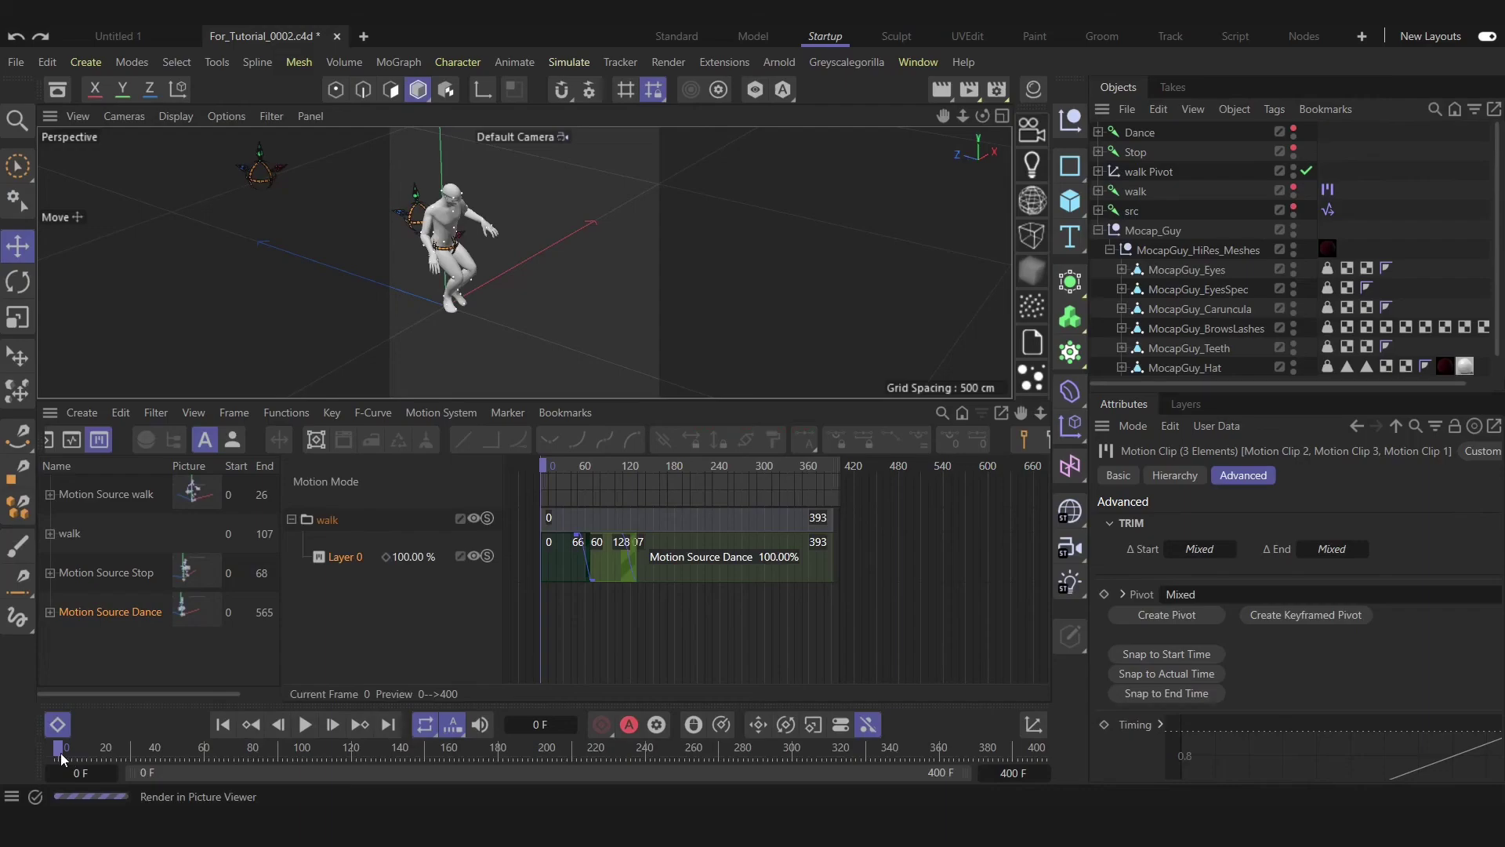
Select the walk, Stop and dance clips together and convert the layer to keyframe animation
left_click_drag(60, 753, 350, 759)
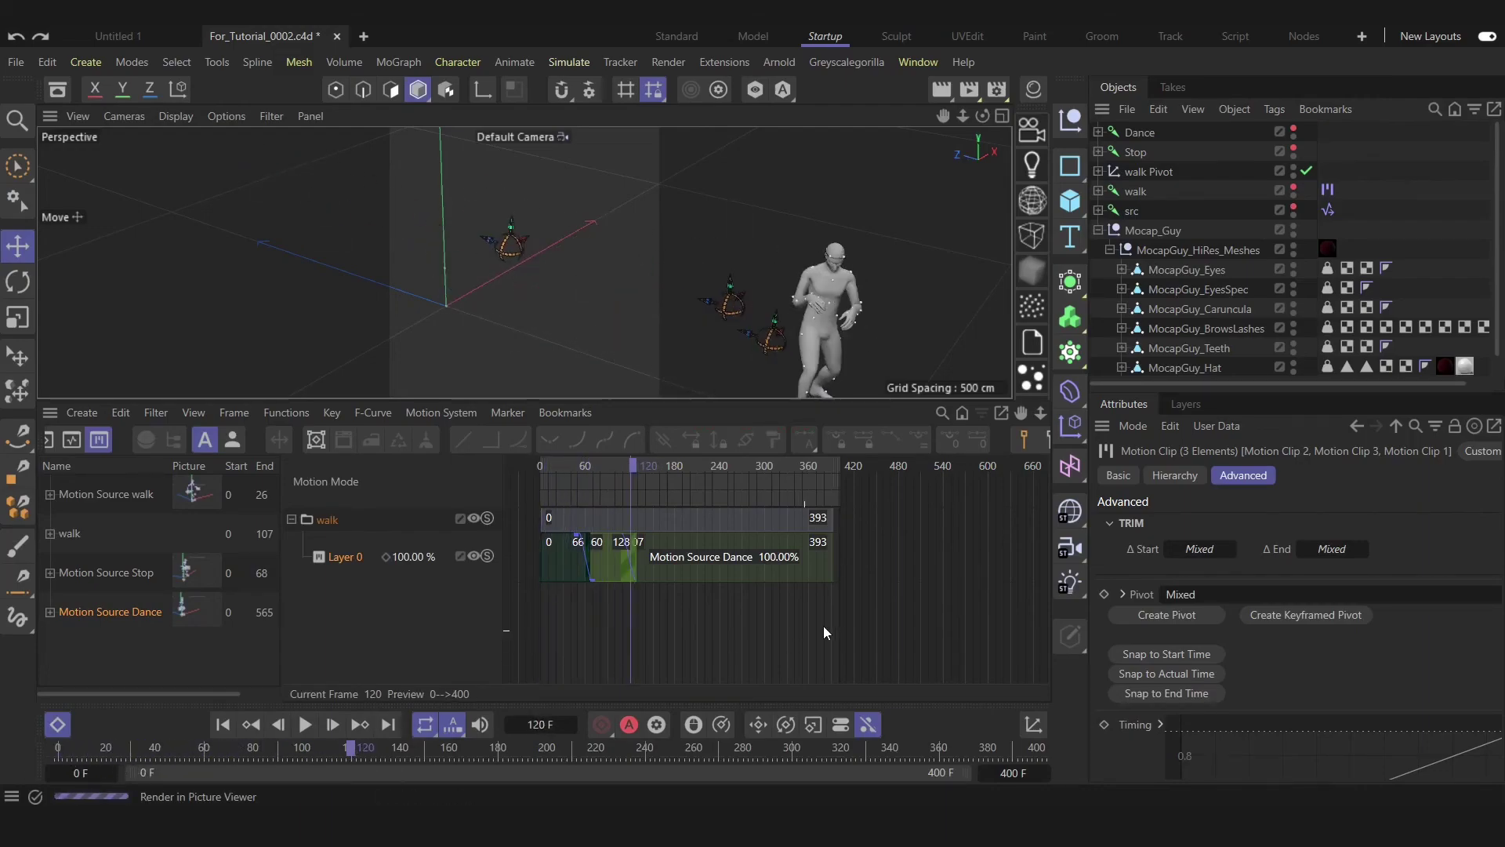
left_click_drag(624, 613, 546, 542)
left_click(465, 416)
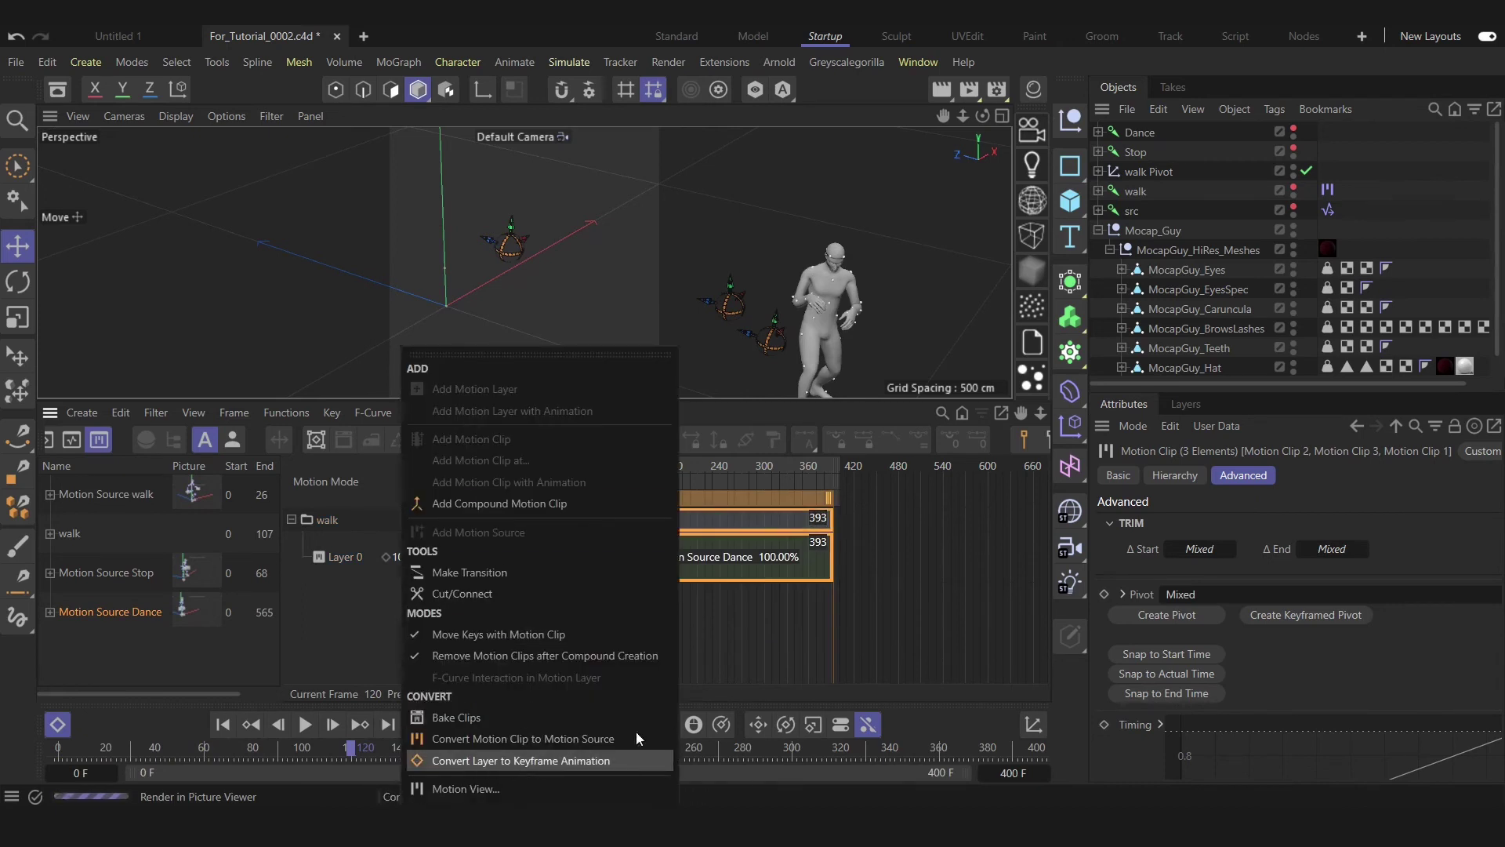
left_click(911, 637)
left_click(57, 751)
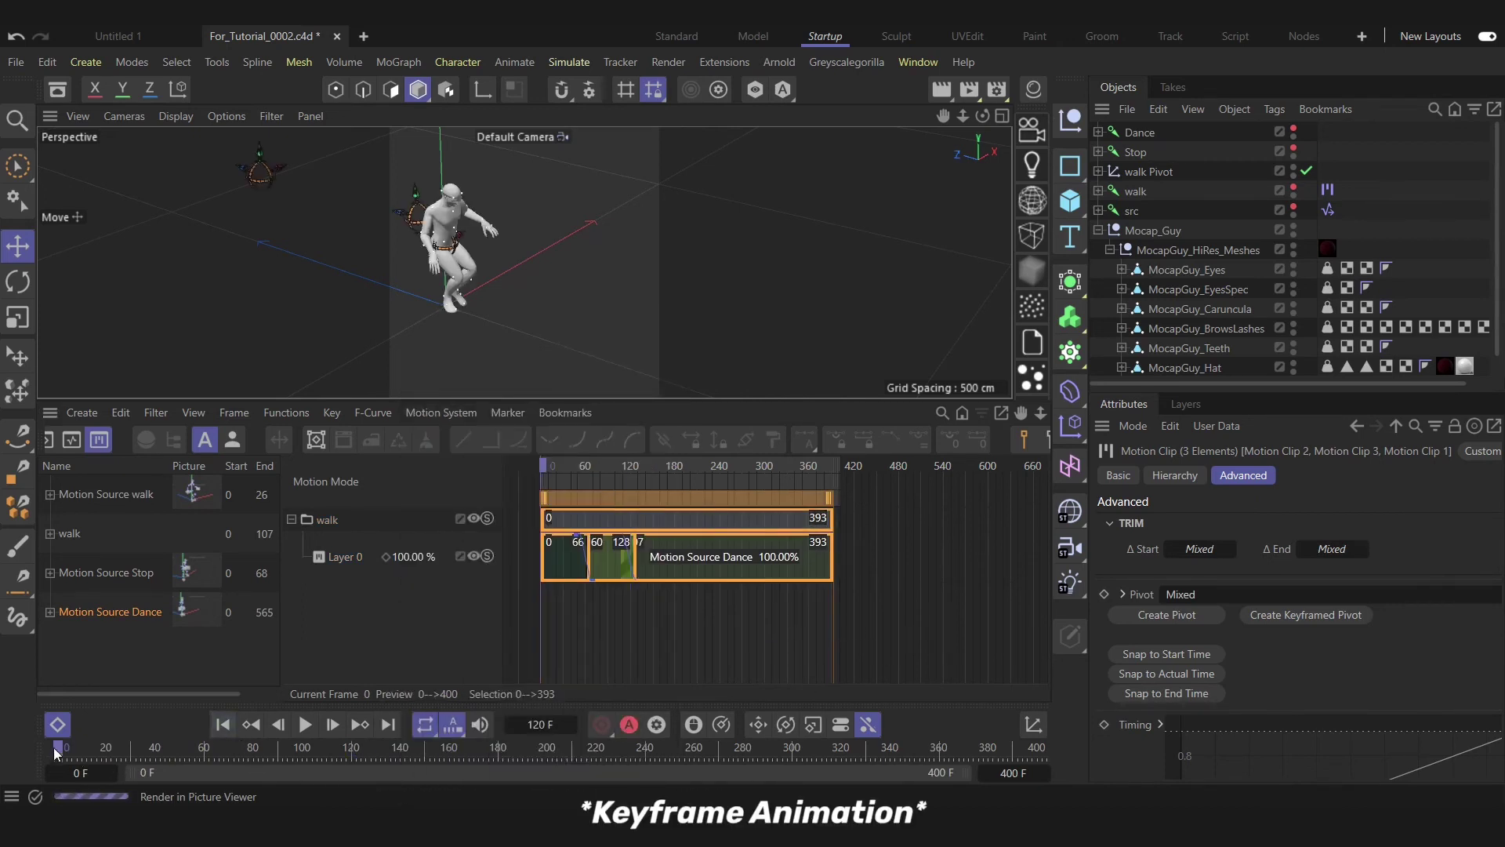
left_click(456, 414)
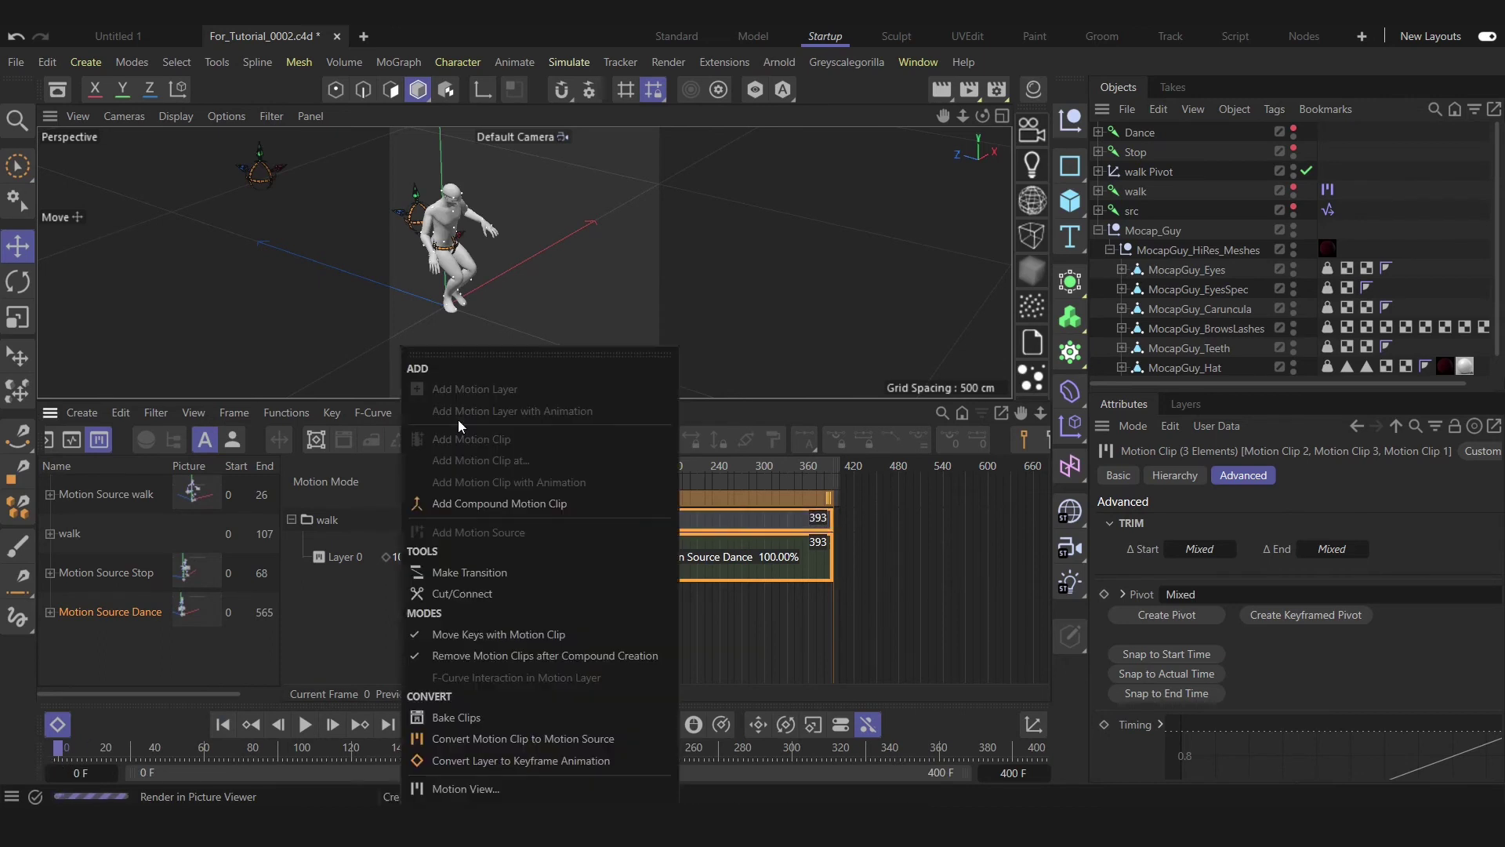
left_click(494, 757)
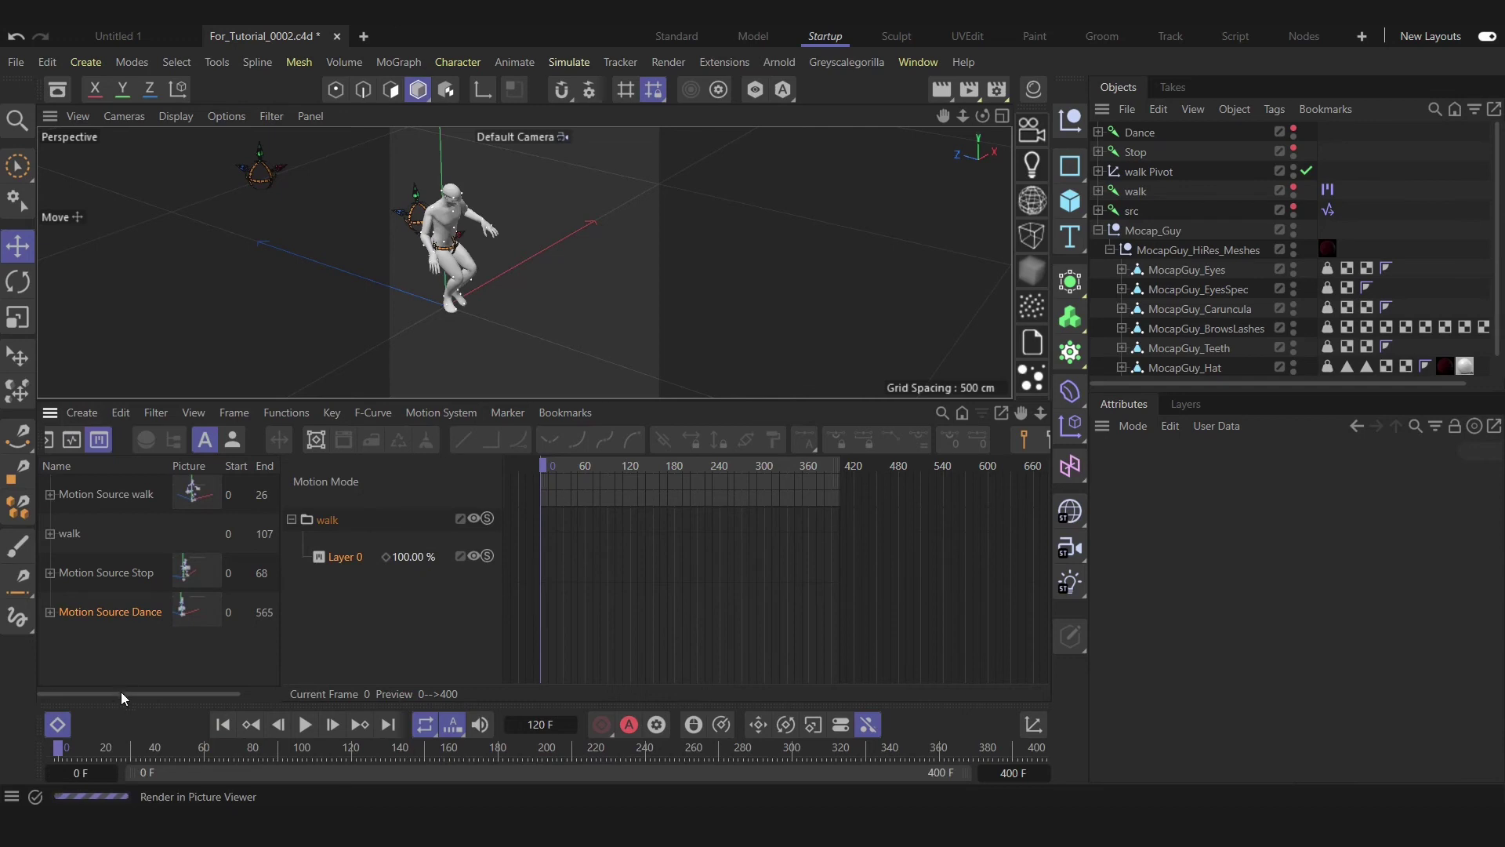
Delete all motion sources and the empty Layer 0 from the walk motion system
key("Delete")
left_click(83, 499)
key("Delete")
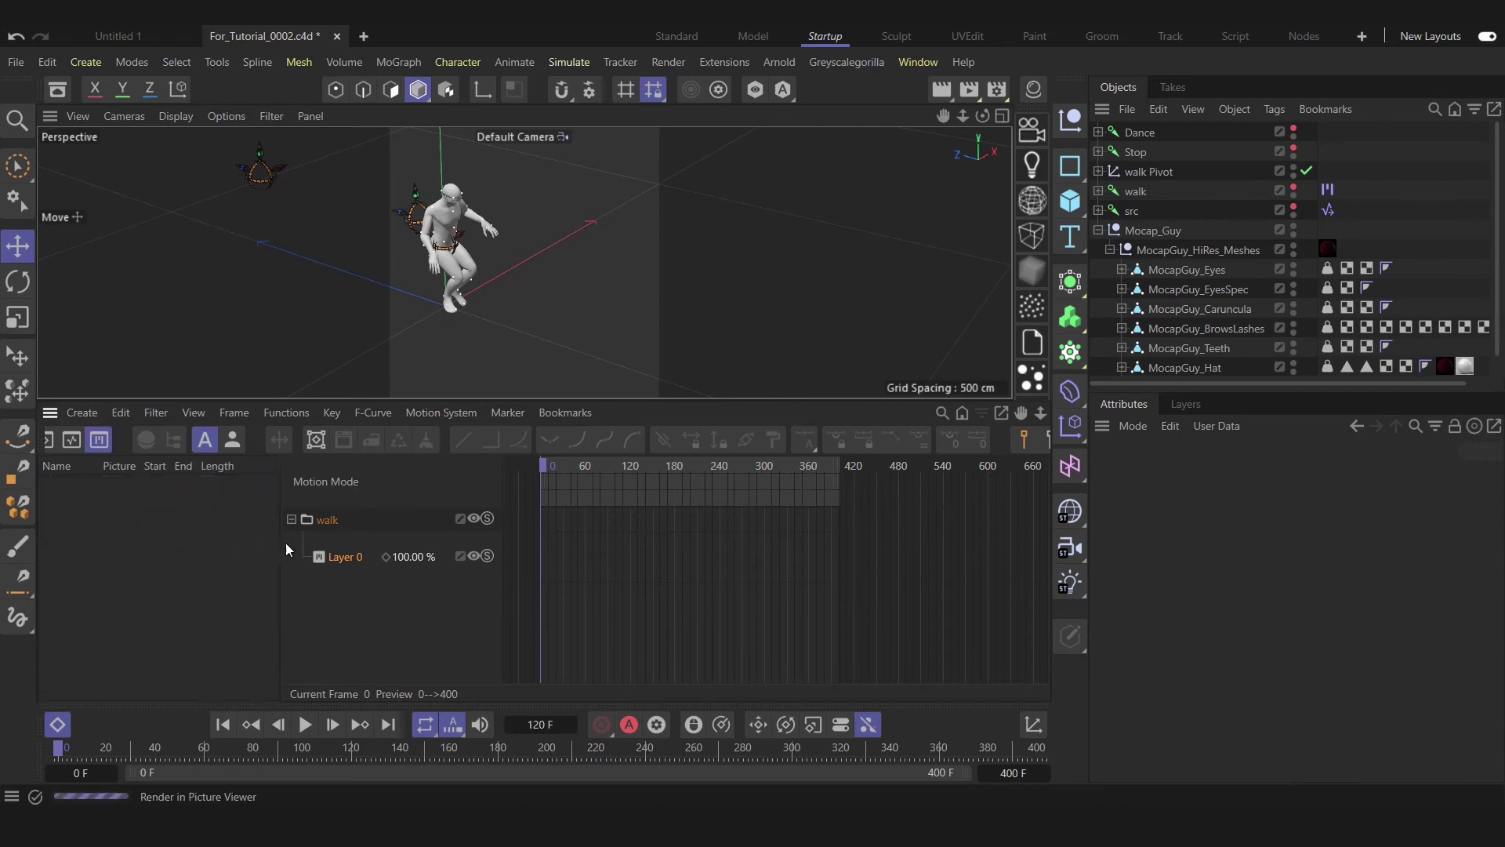
key("Delete")
Delete the Dance and Stop joint hierarchies from the scene
left_click(1142, 133)
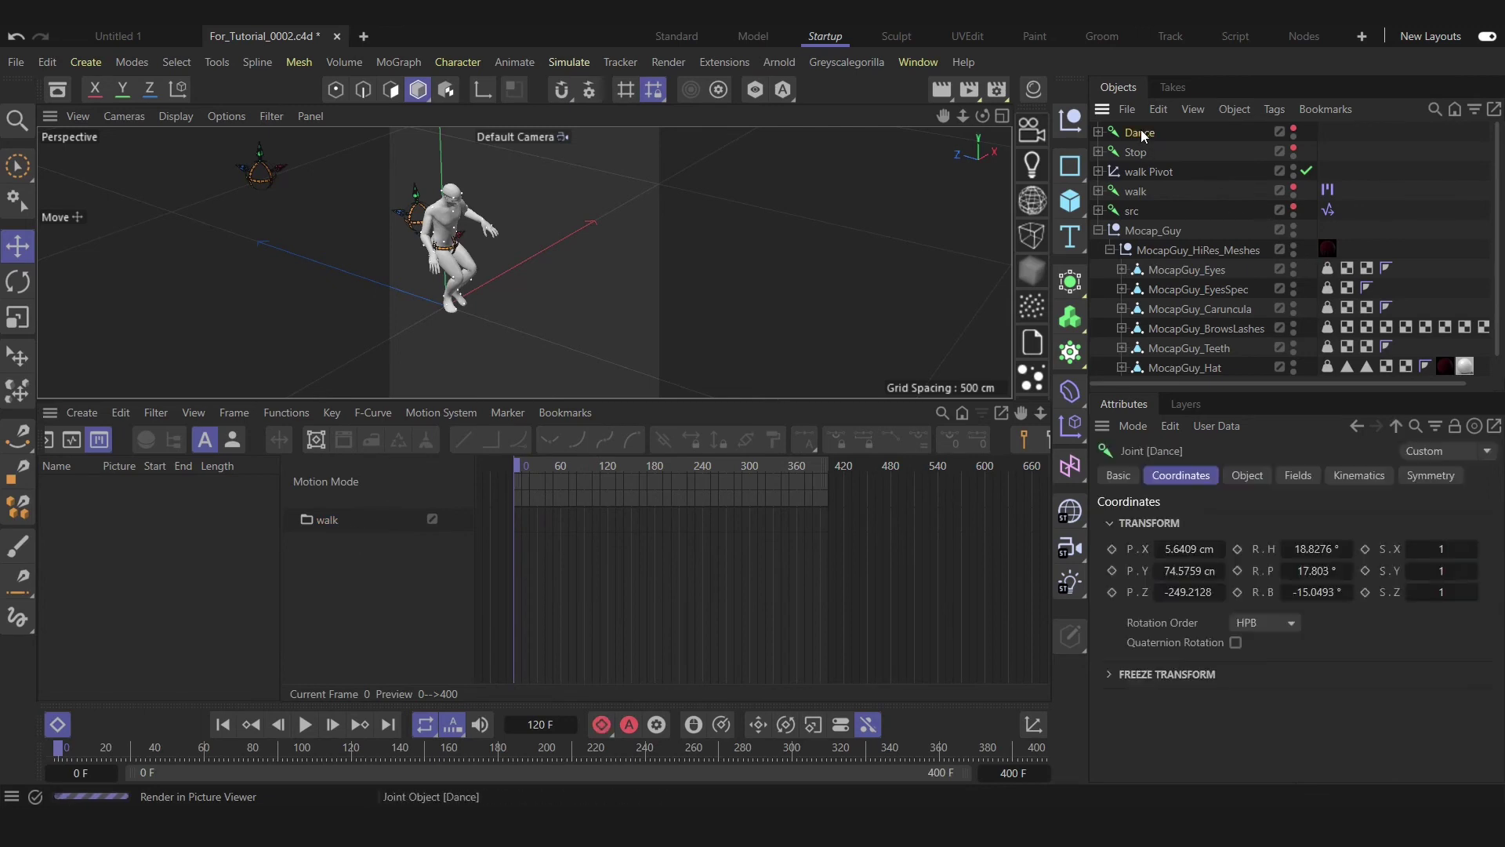
key("Delete")
left_click(1139, 133)
key("Delete")
Examine the walk joint's baked keys in the Dope Sheet, close the timeline, and scrub the full animation
left_click(1141, 153)
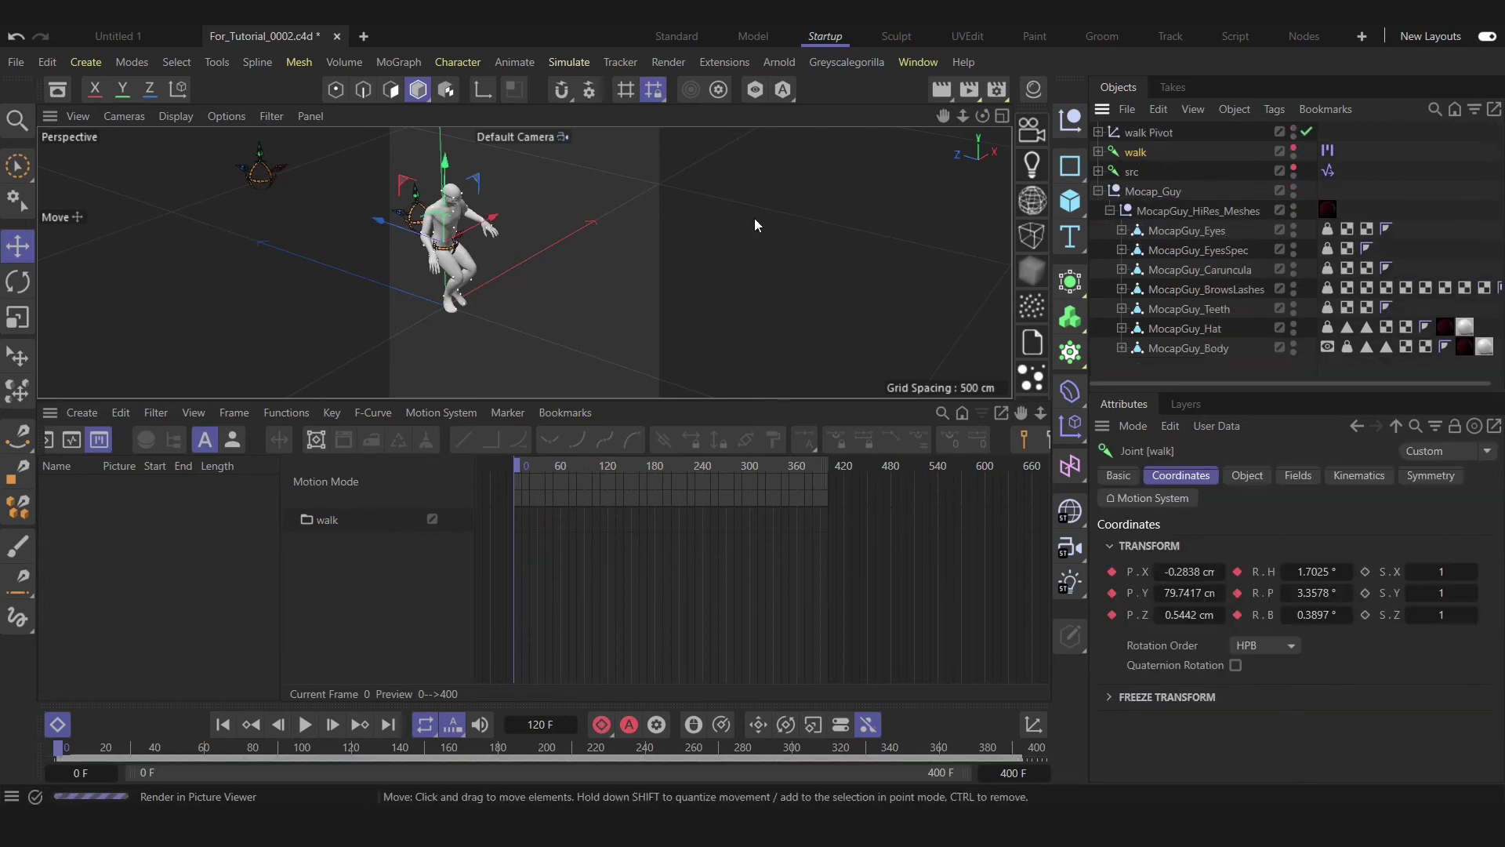
left_click(47, 443)
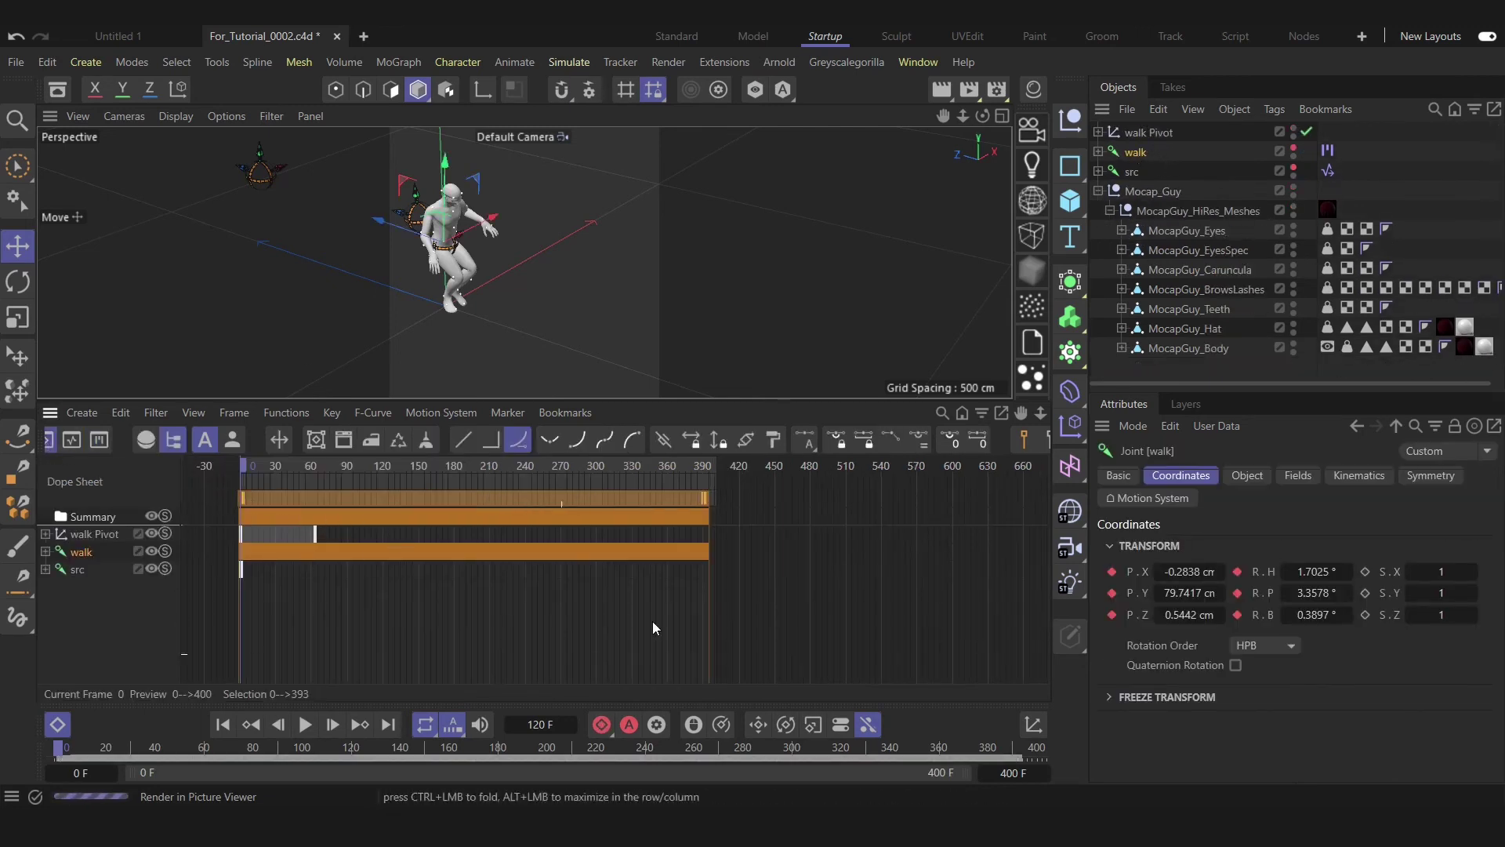
left_click(63, 727)
left_click_drag(62, 750, 52, 779)
right_click_drag(531, 454, 262, 515, "alt")
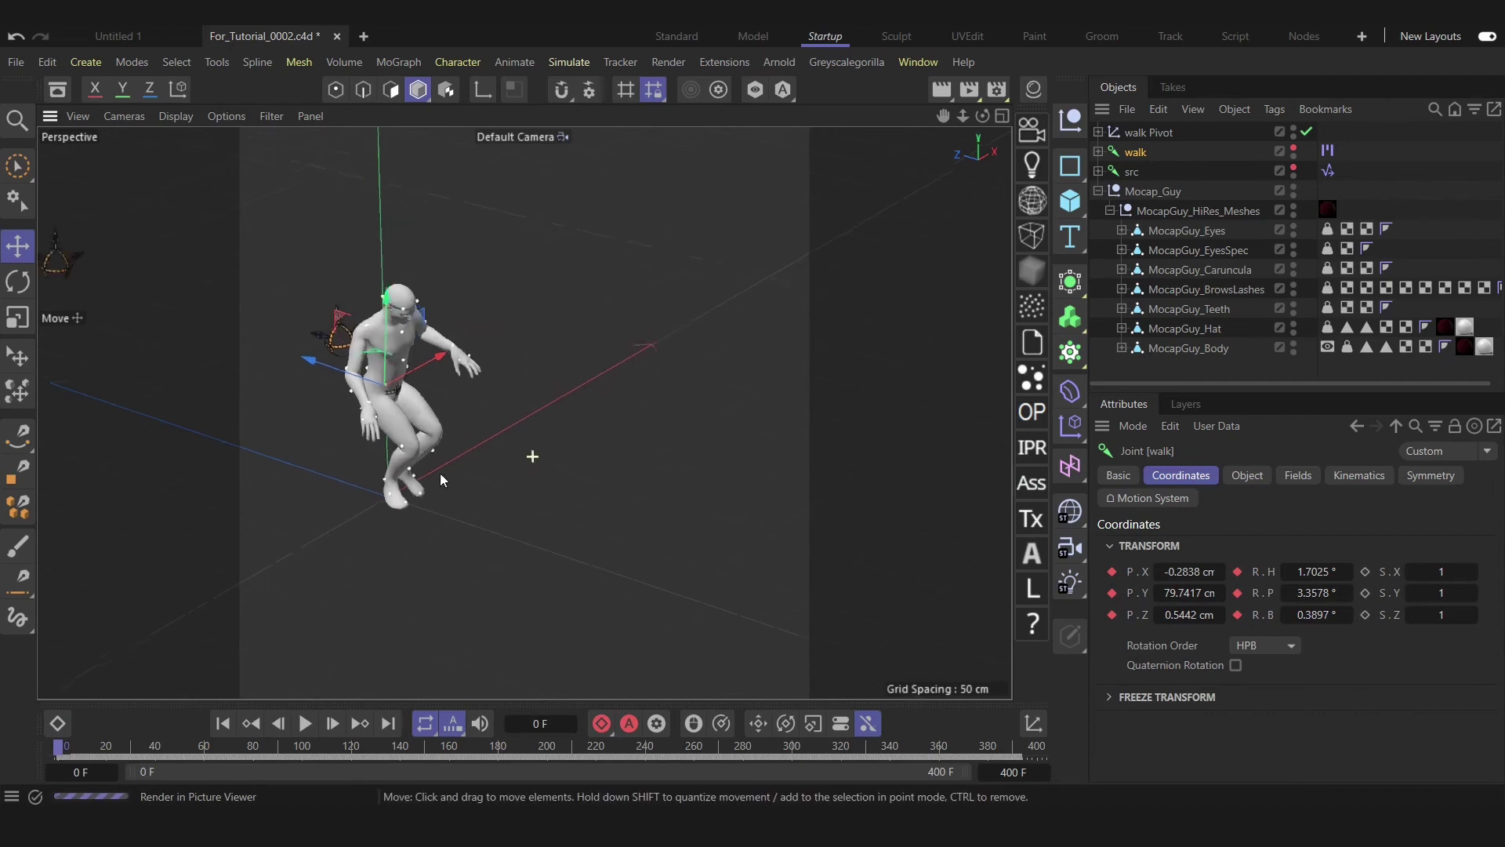
left_click_drag(64, 753, 24, 751)
Add a Constraint tag to the walk joint, enable its Parent constraint, and open the Parent settings
left_click(1097, 191)
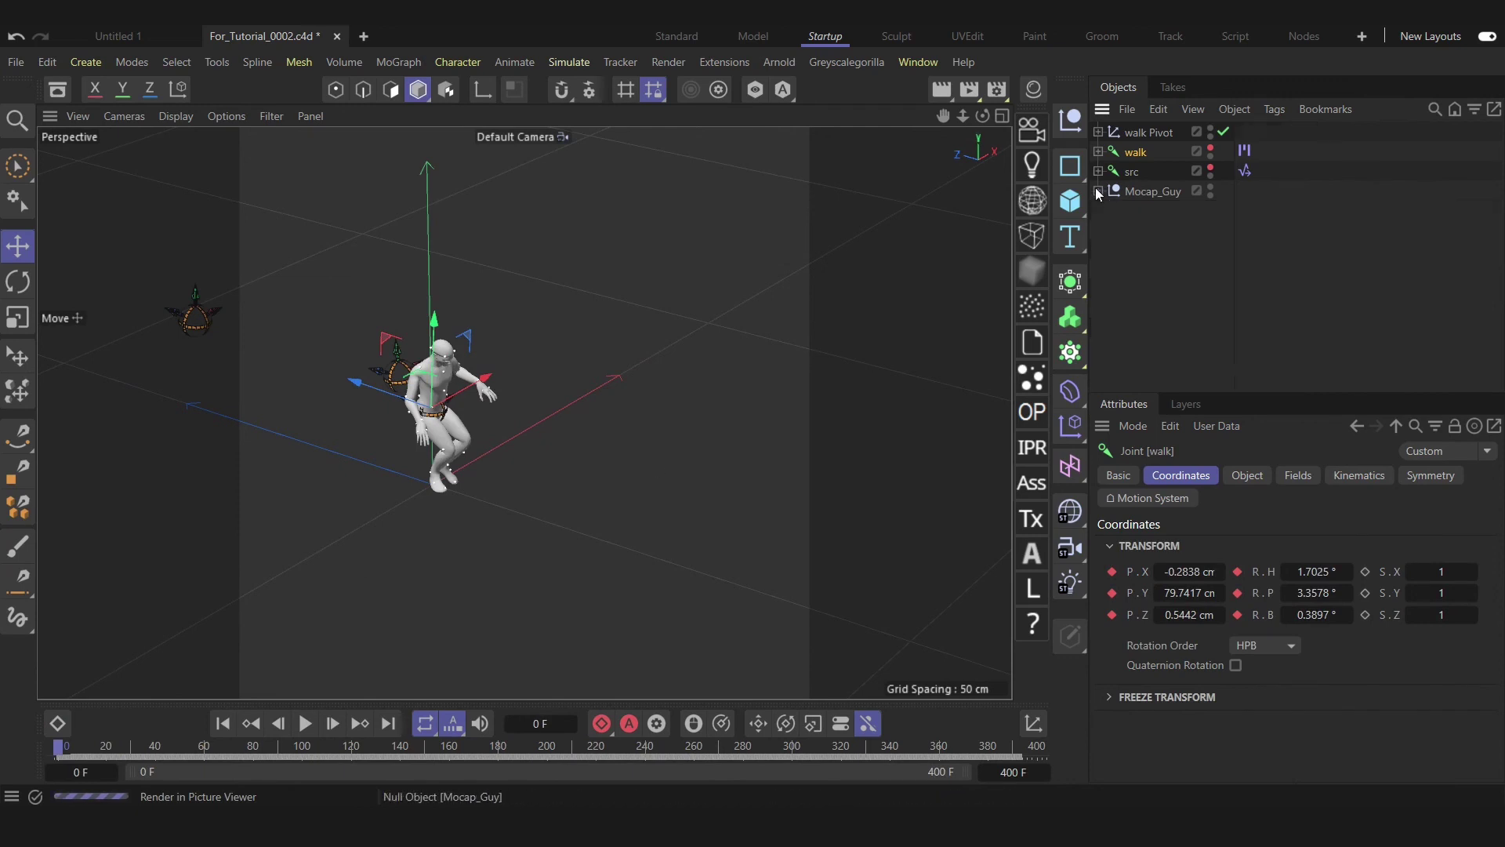
right_click(1135, 150)
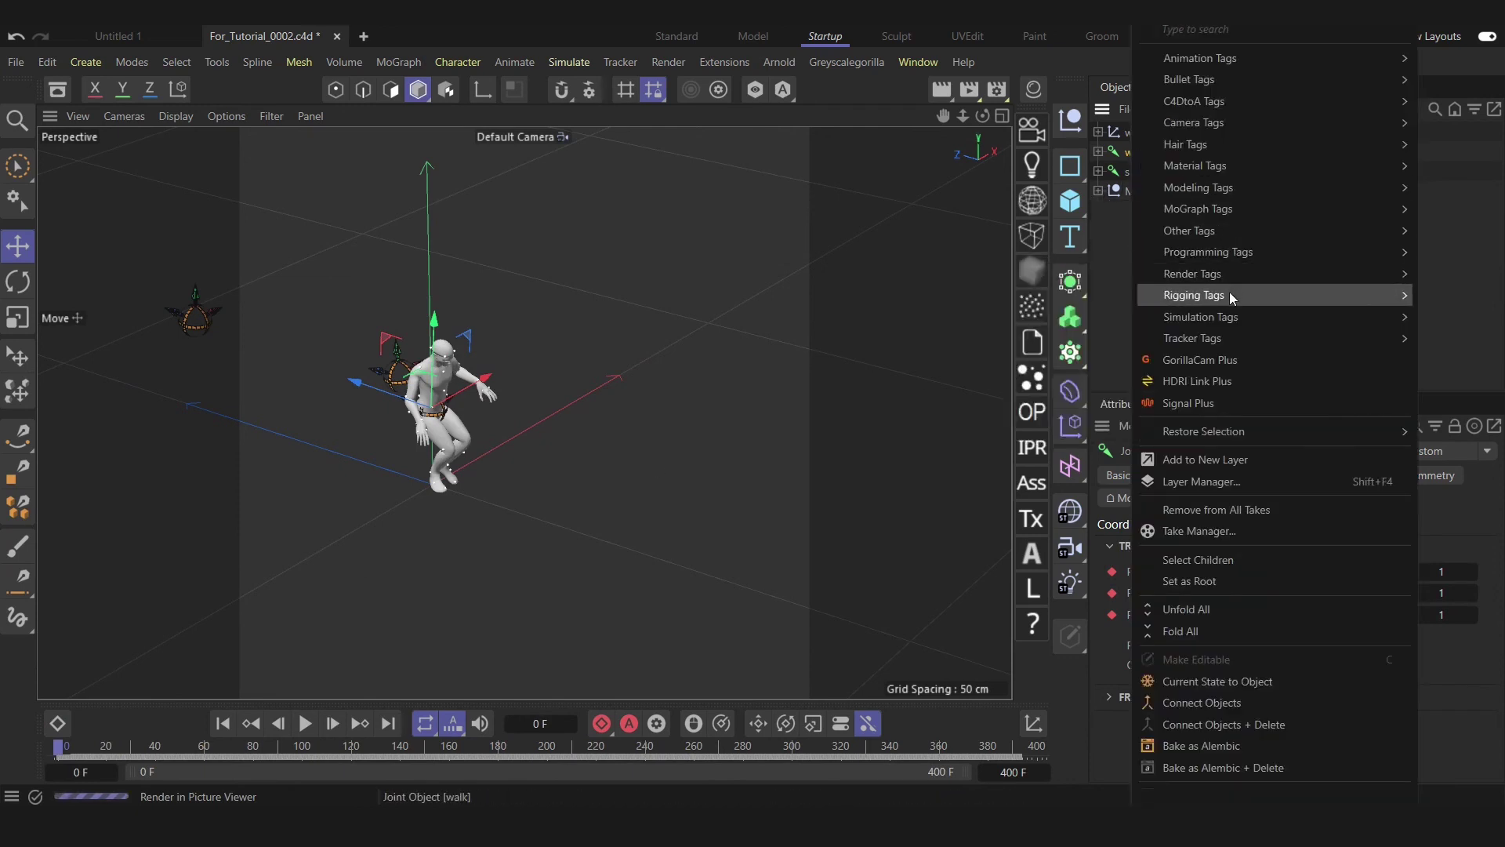
mouse_move(1229, 295)
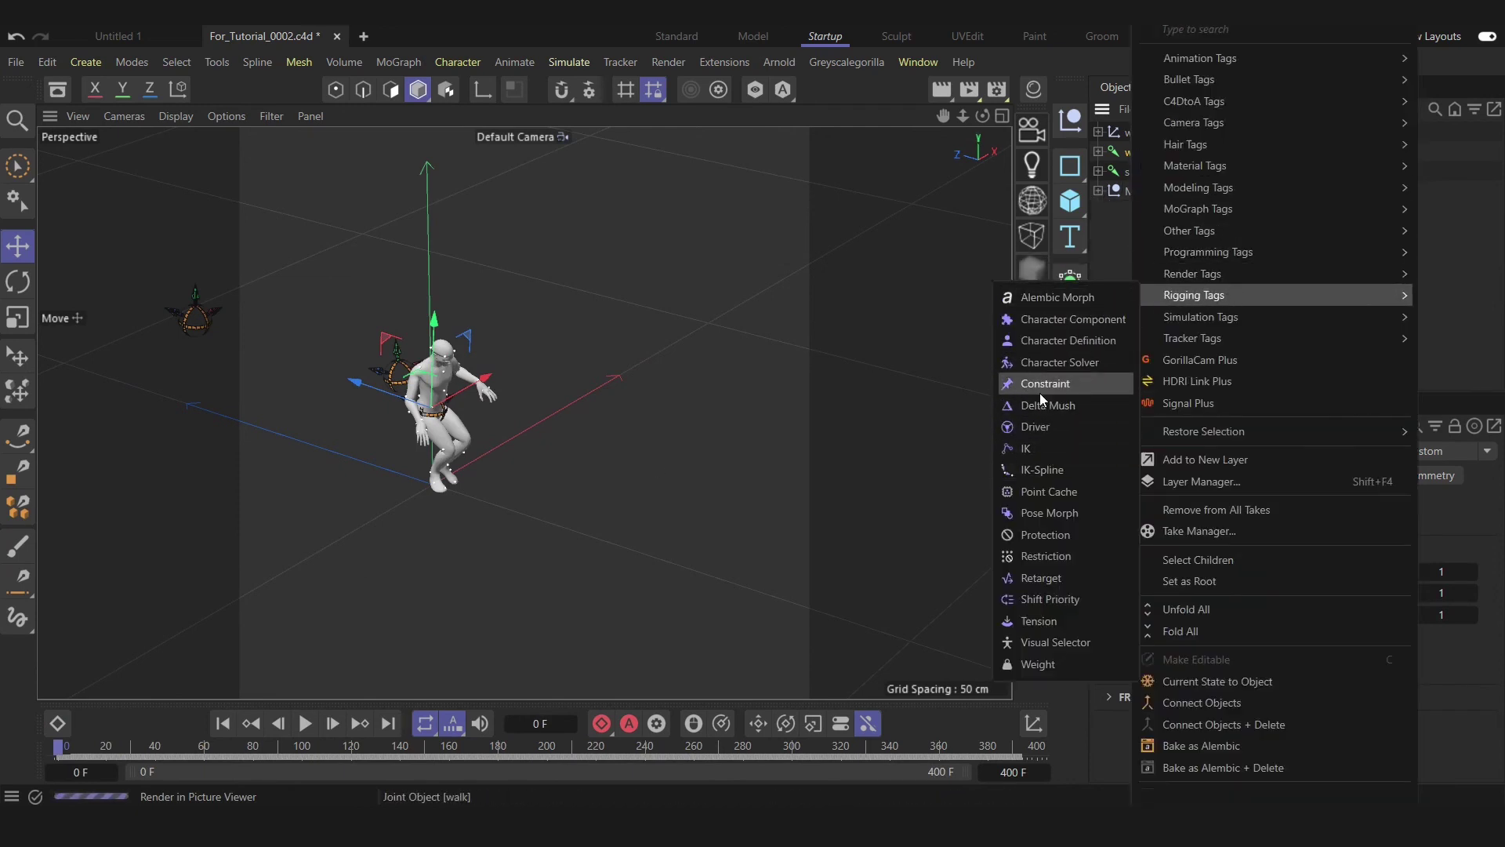
left_click(1040, 386)
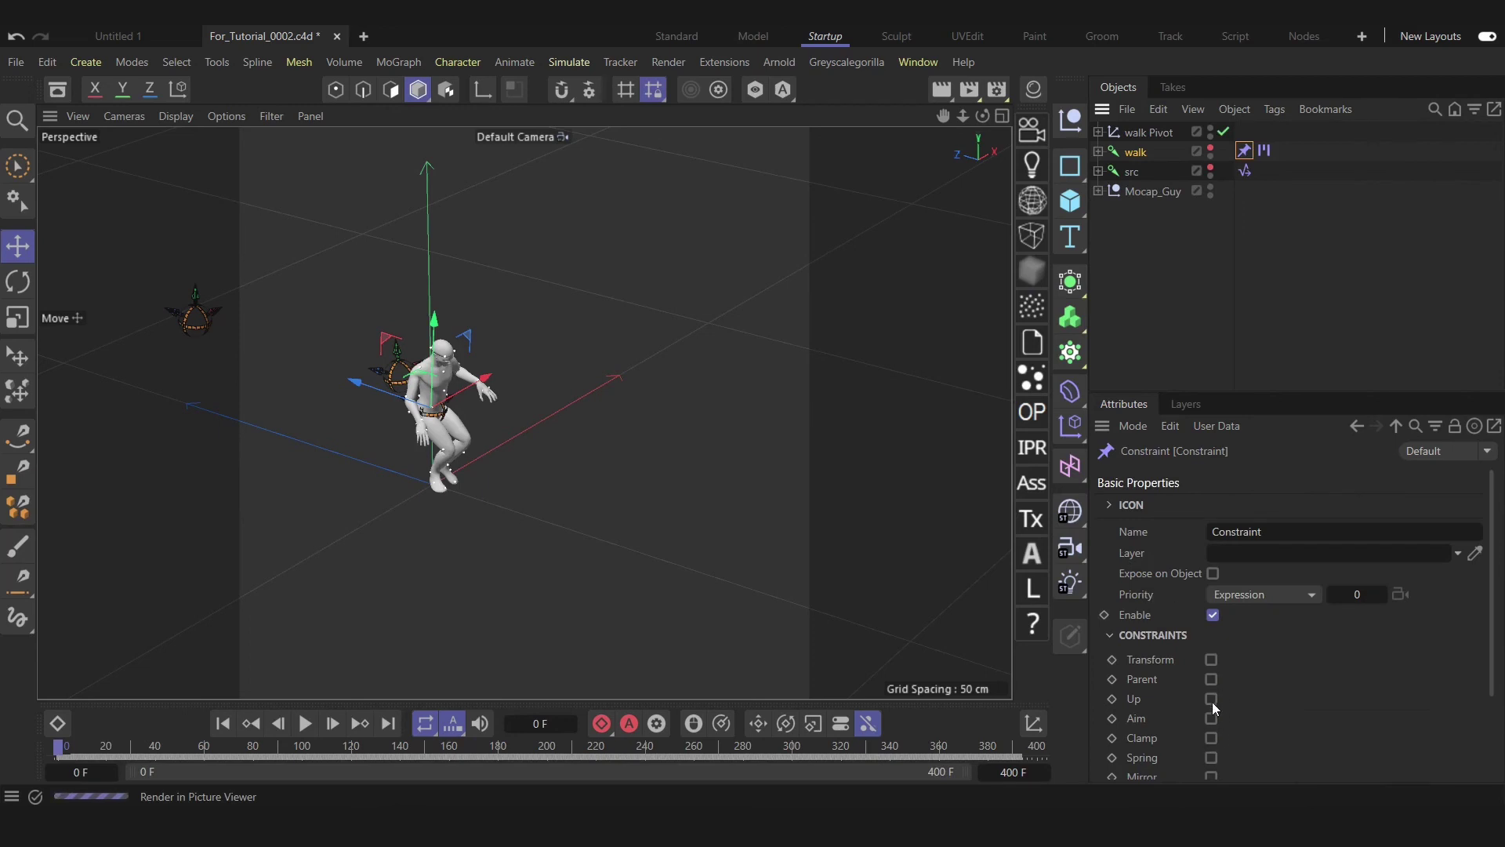
left_click(1166, 475)
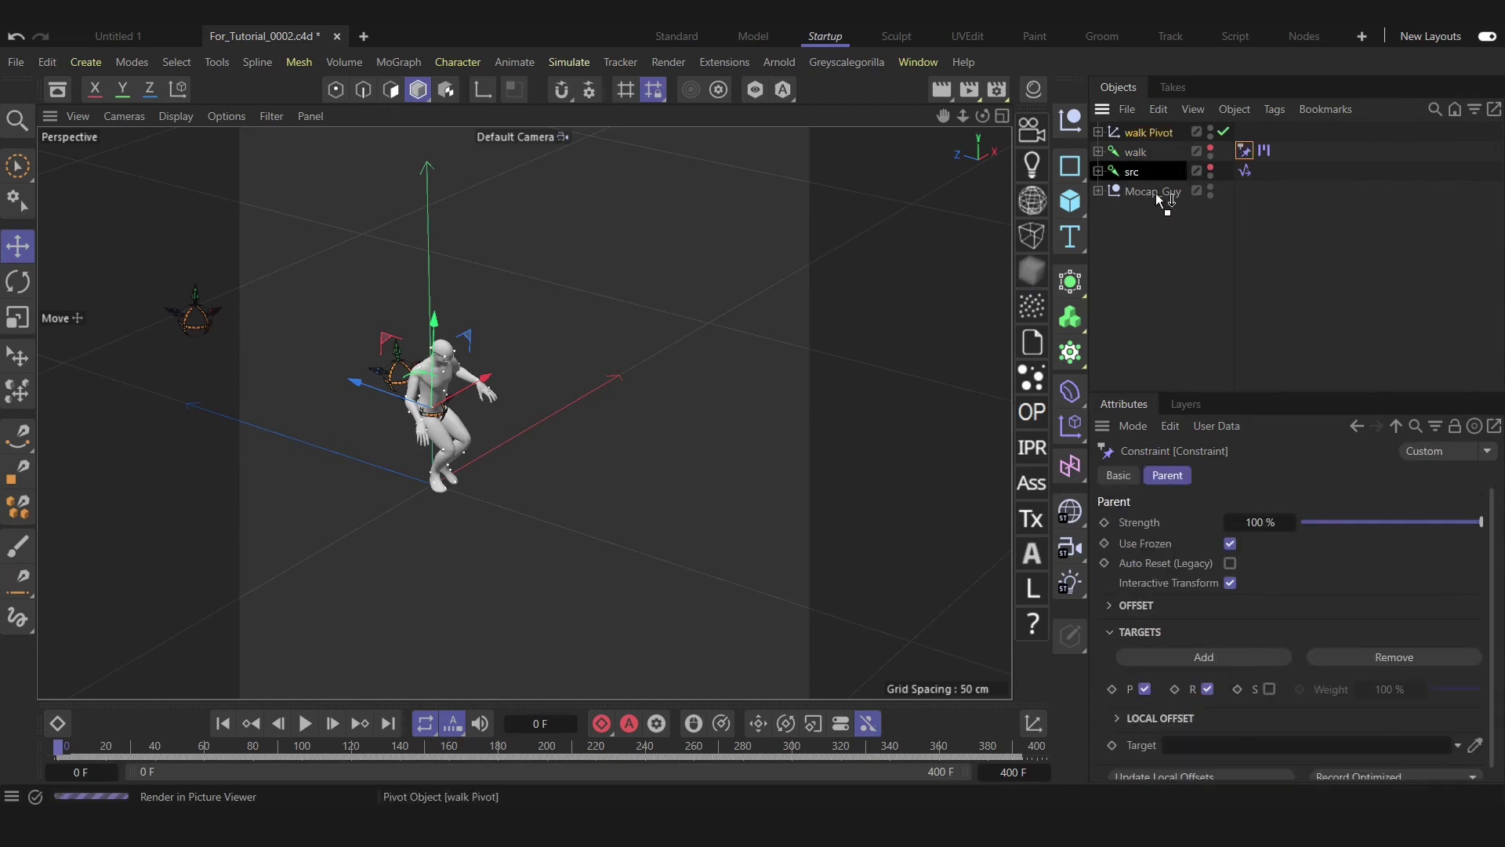